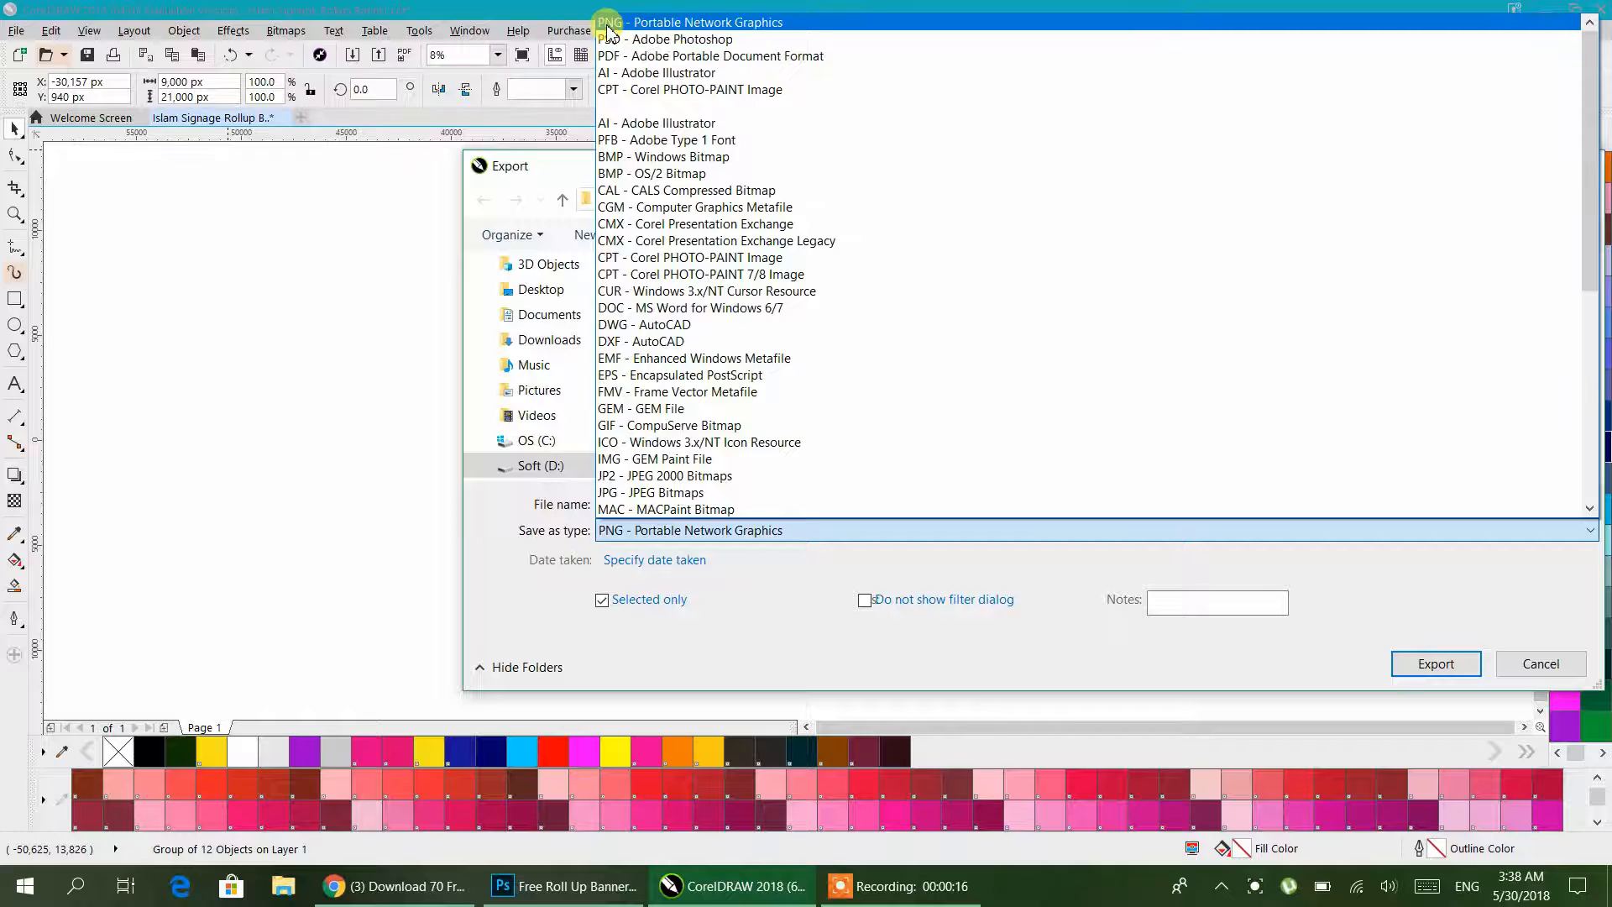
- Export the selected blue banner as an Adobe Photoshop PSD named Islam Signage Rollup Banner 01, at 92 dpi
{"action": "left_click", "coordinate": [631, 39]}
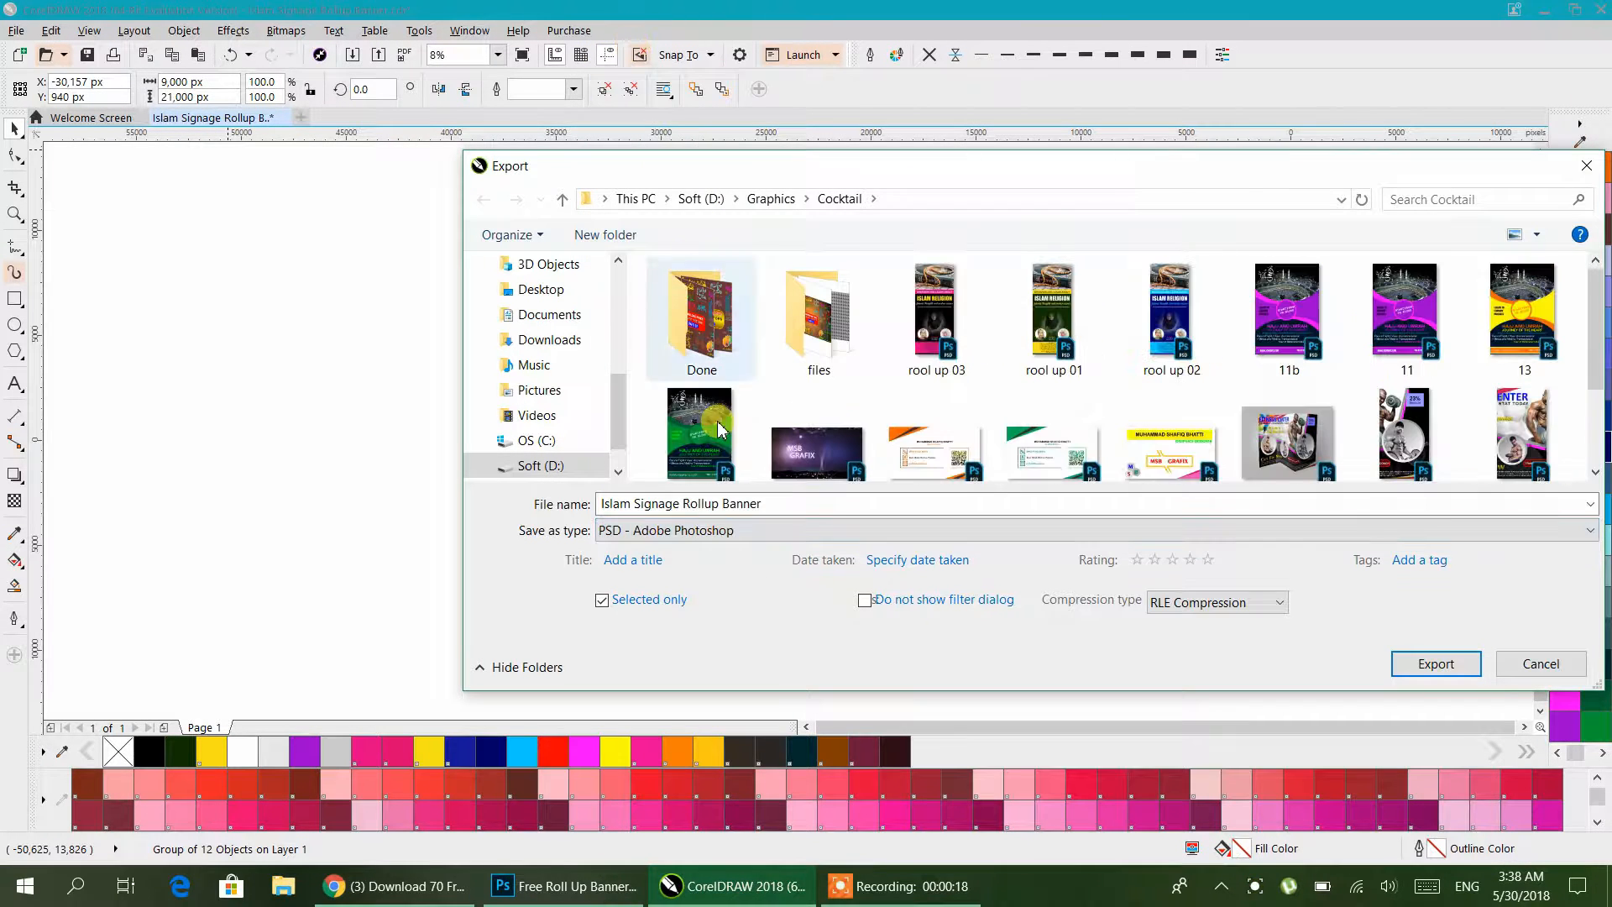
{"action": "left_click", "coordinate": [747, 503]}
{"action": "left_click", "coordinate": [773, 505]}
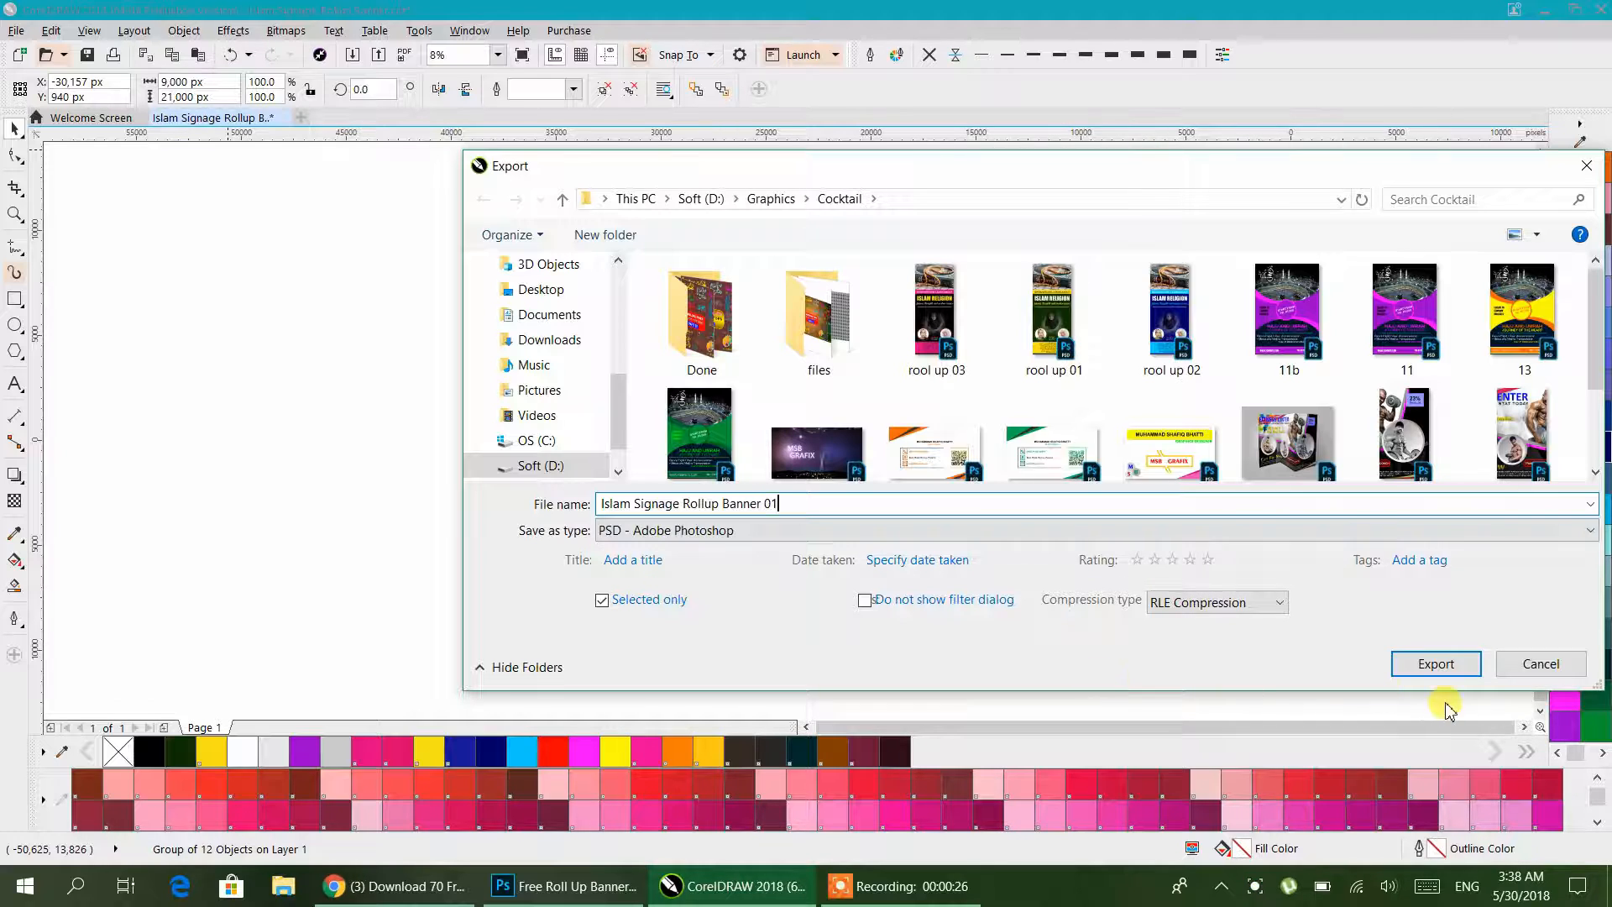
{"action": "left_click", "coordinate": [1436, 664]}
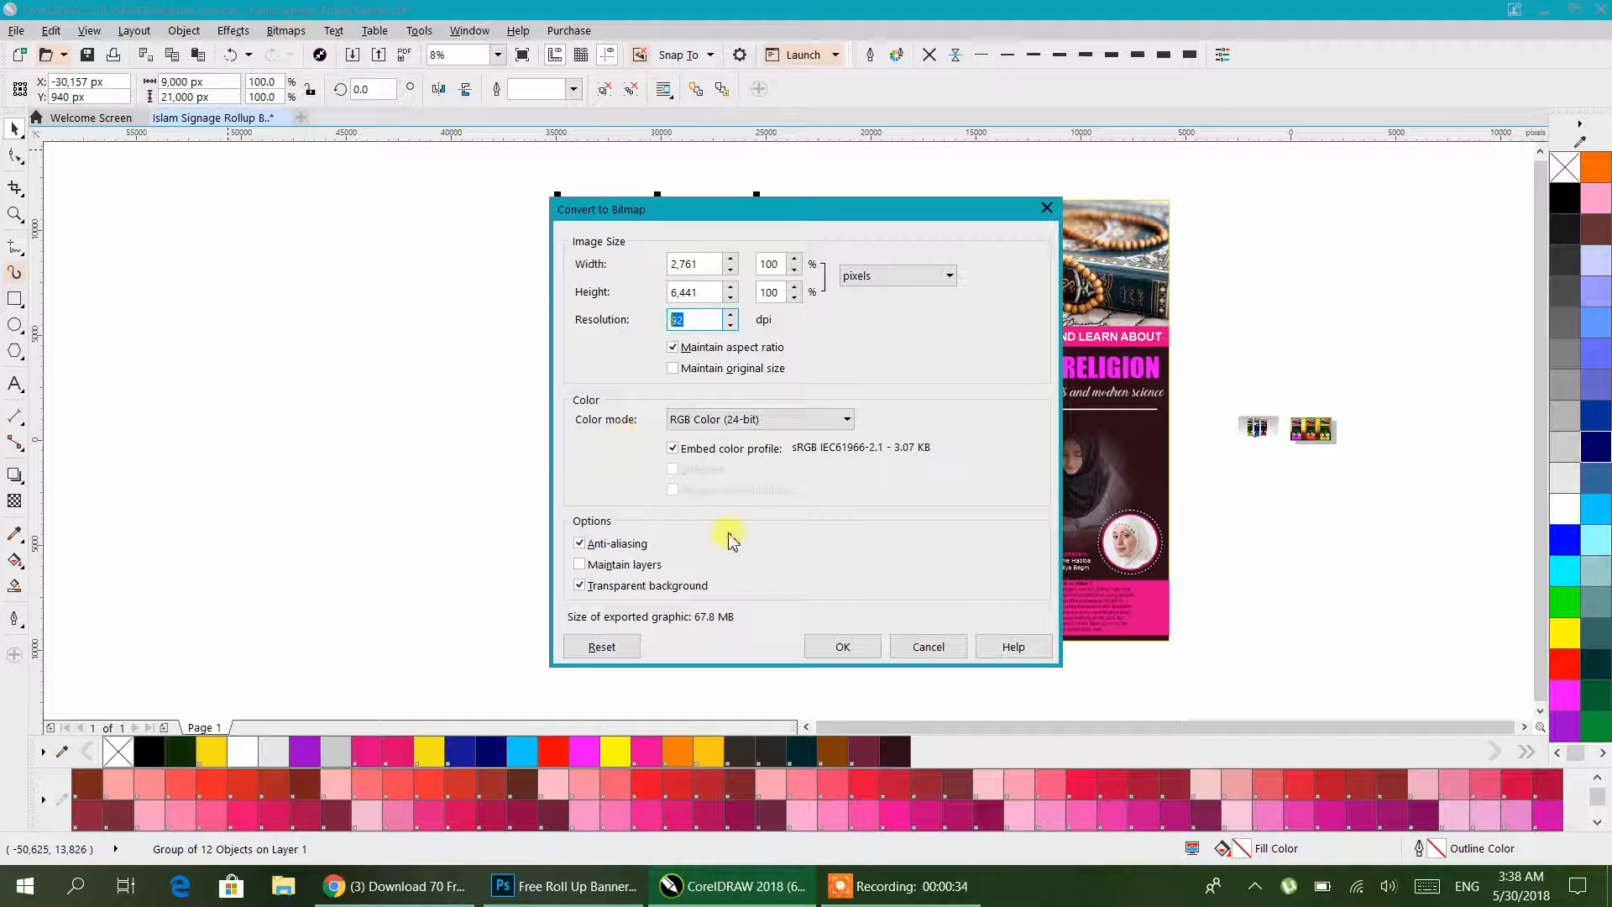
{"action": "left_click", "coordinate": [844, 645]}
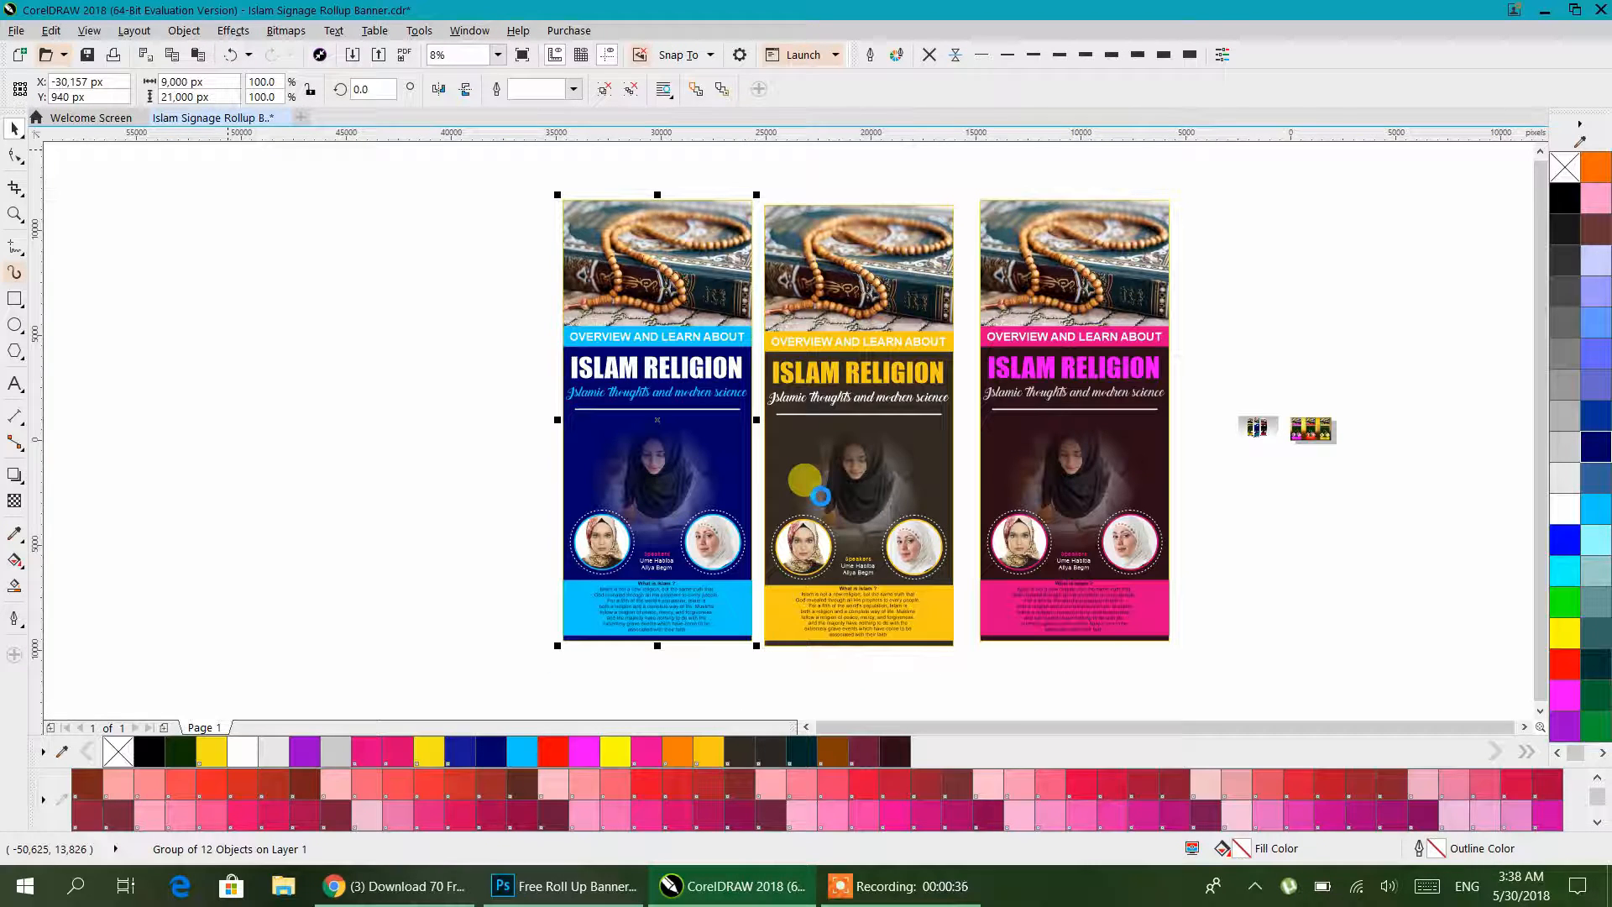
- Export only the middle yellow banner as a PSD named Islam Signage Rollup Banner 02, accepting the bitmap conversion settings
{"action": "left_click_drag", "start_coordinate": [753, 178], "coordinate": [965, 666]}
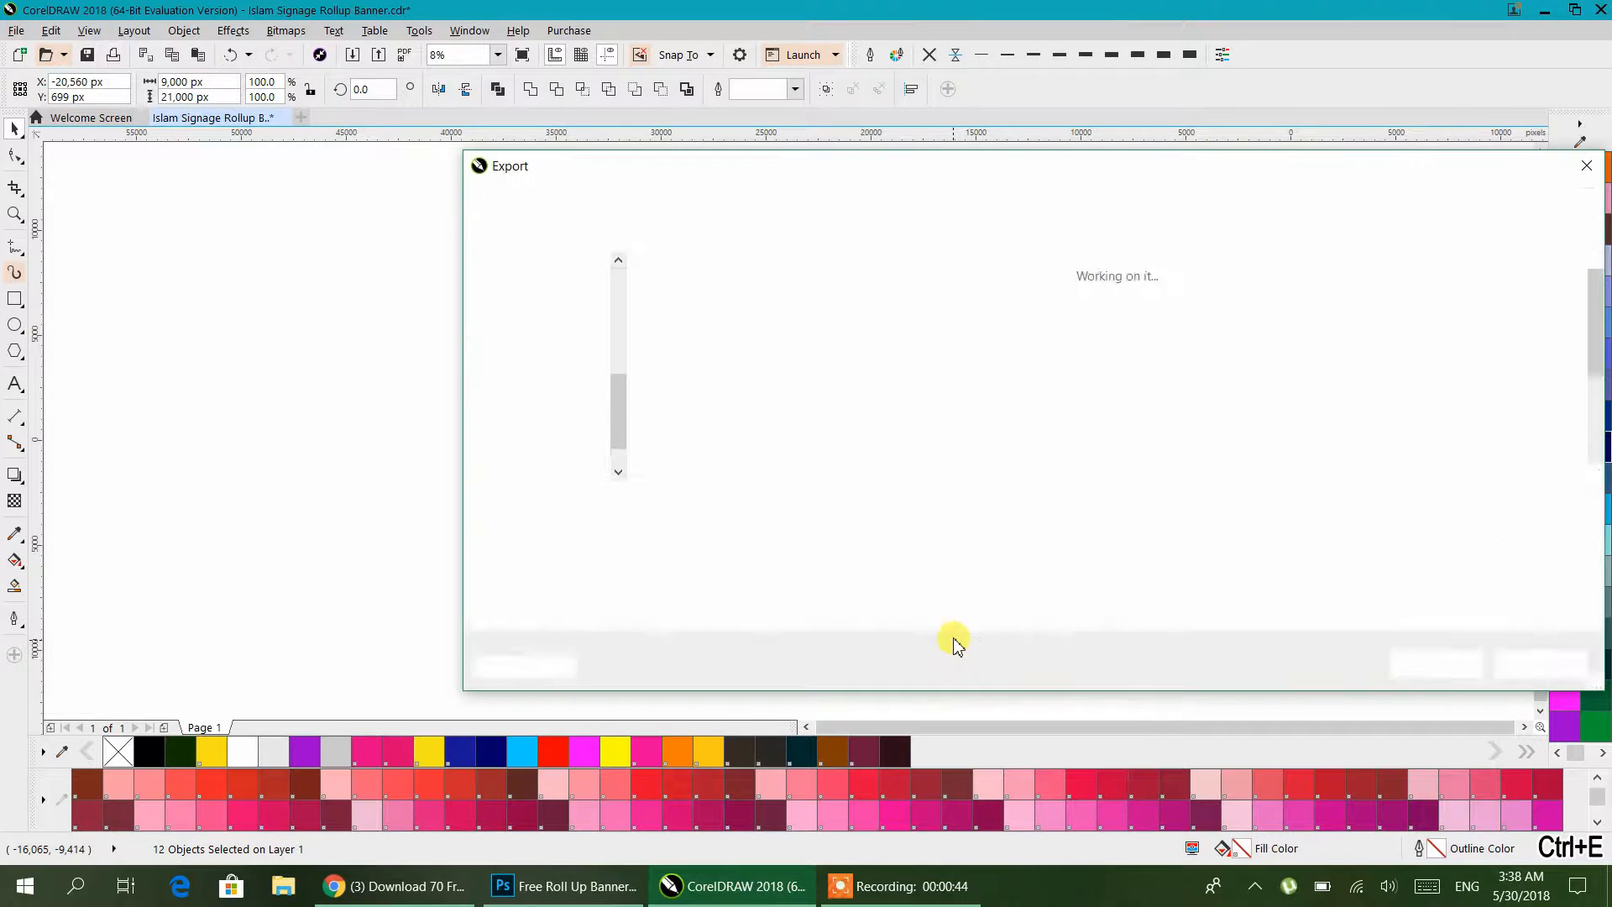
{"action": "scroll", "coordinate": [943, 381], "scroll_direction": "down", "scroll_amount": 1}
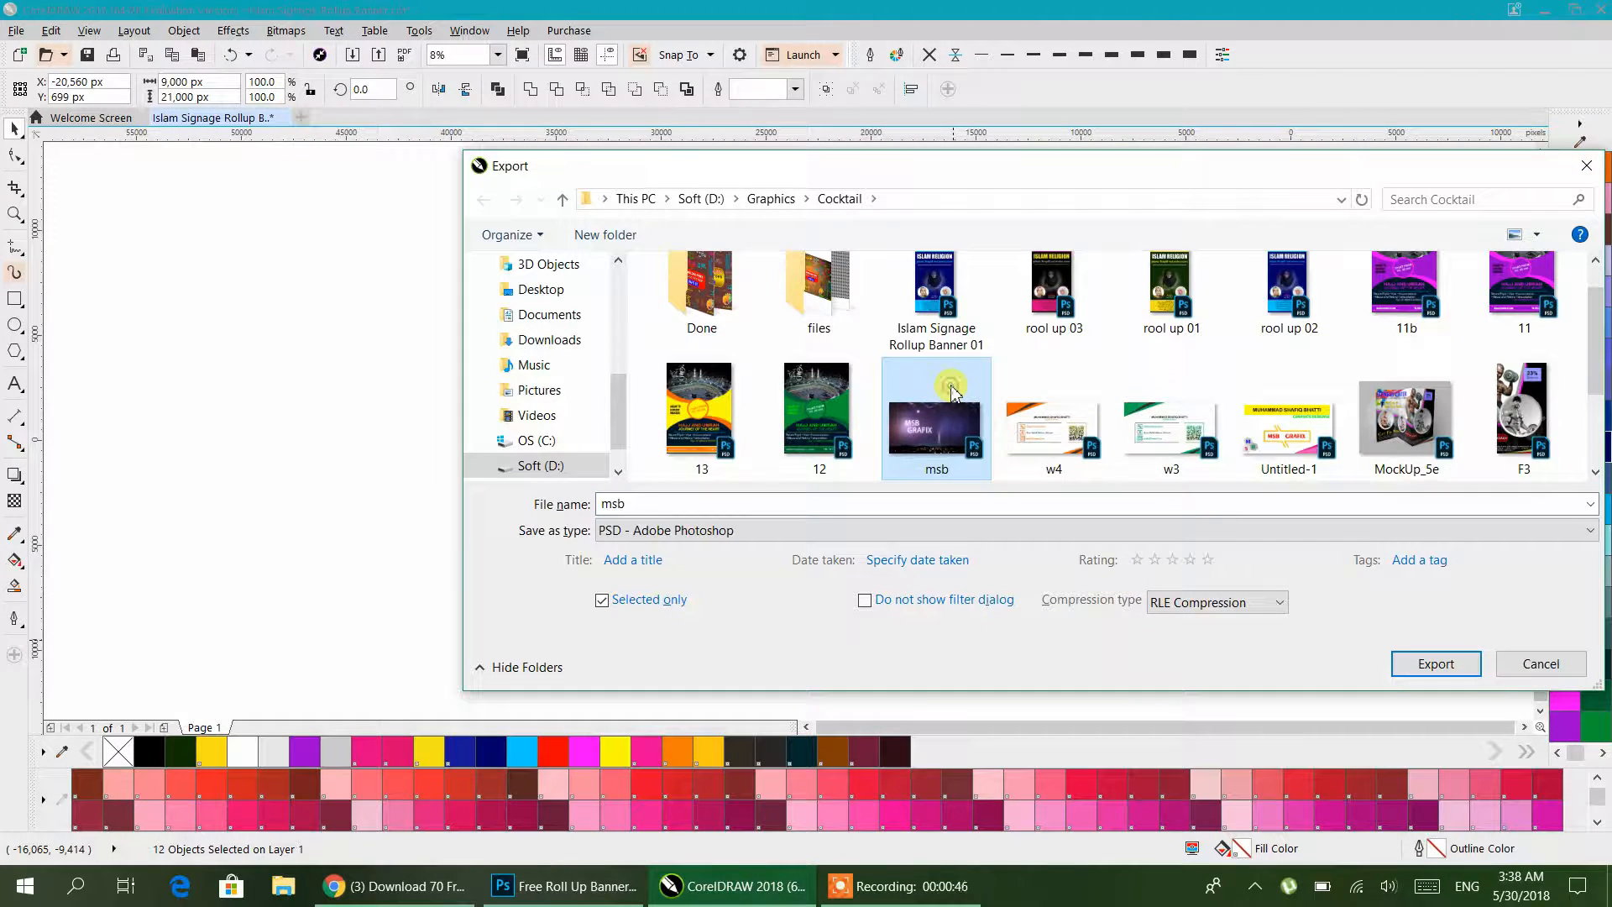
{"action": "left_click", "coordinate": [947, 383]}
{"action": "scroll", "coordinate": [840, 420], "scroll_direction": "up", "scroll_amount": 1}
{"action": "left_click", "coordinate": [840, 500]}
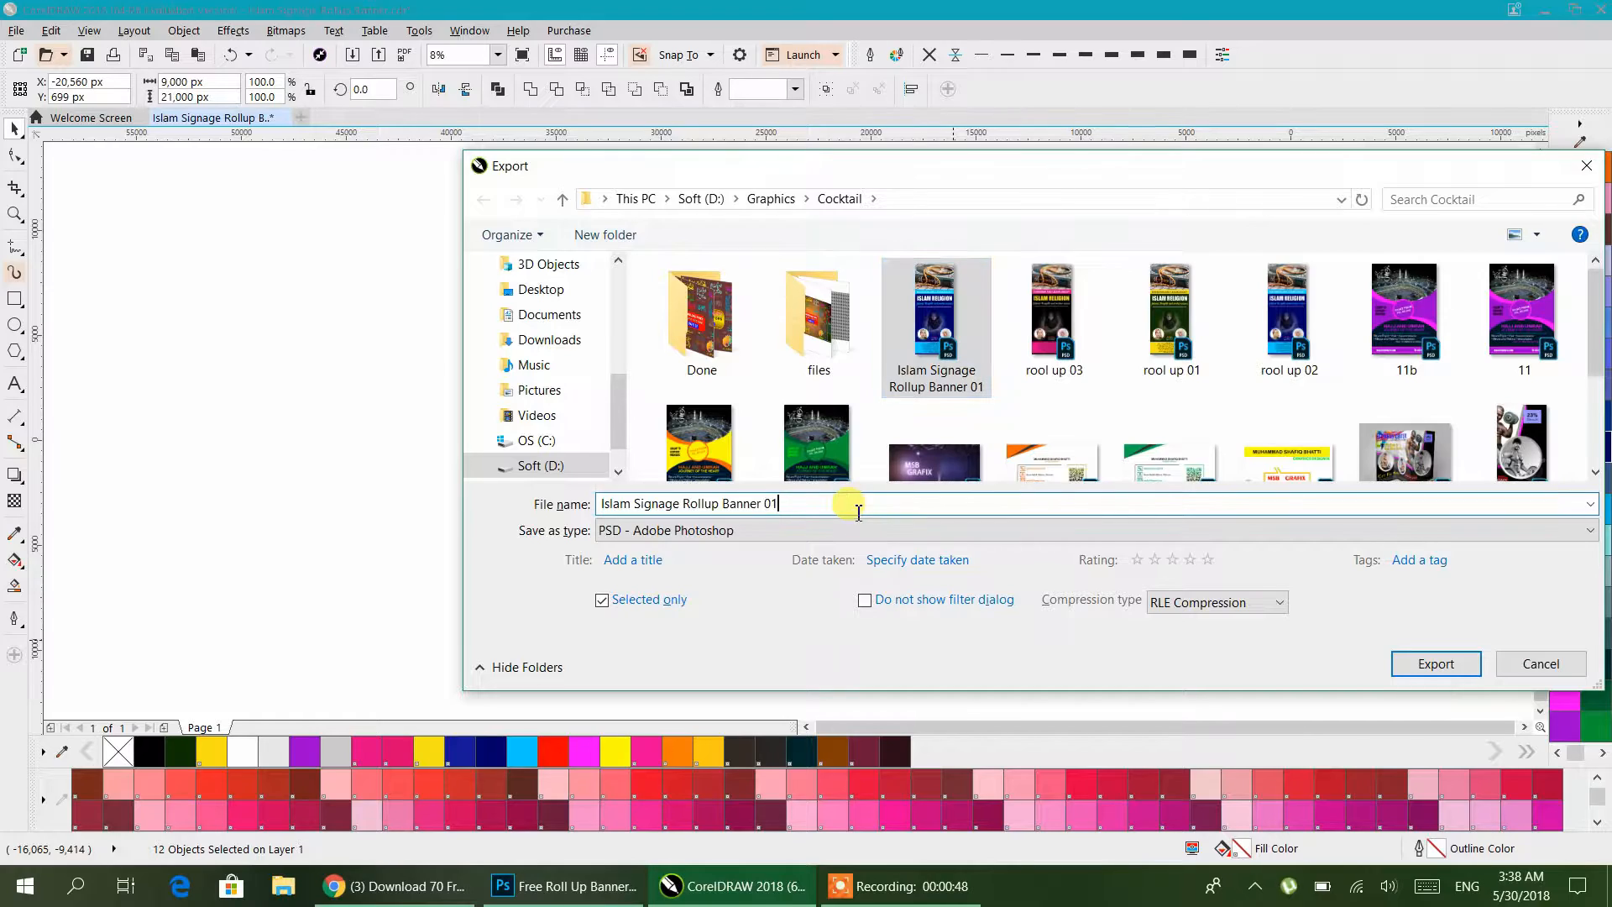
{"action": "key", "text": "BackSpace"}
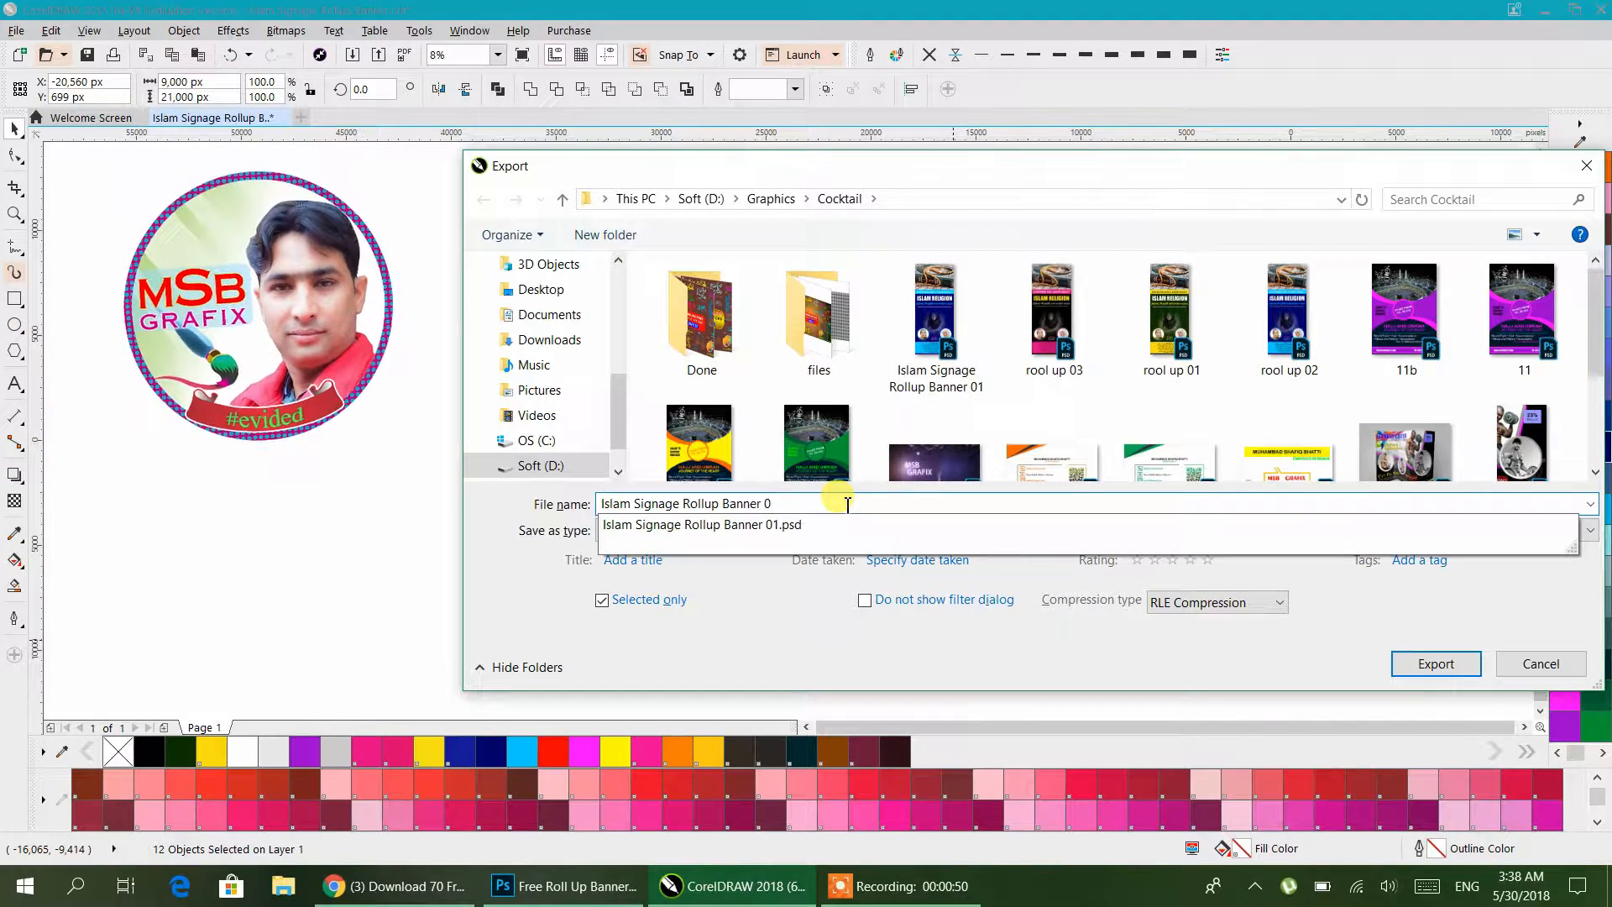
{"action": "type", "text": "2"}
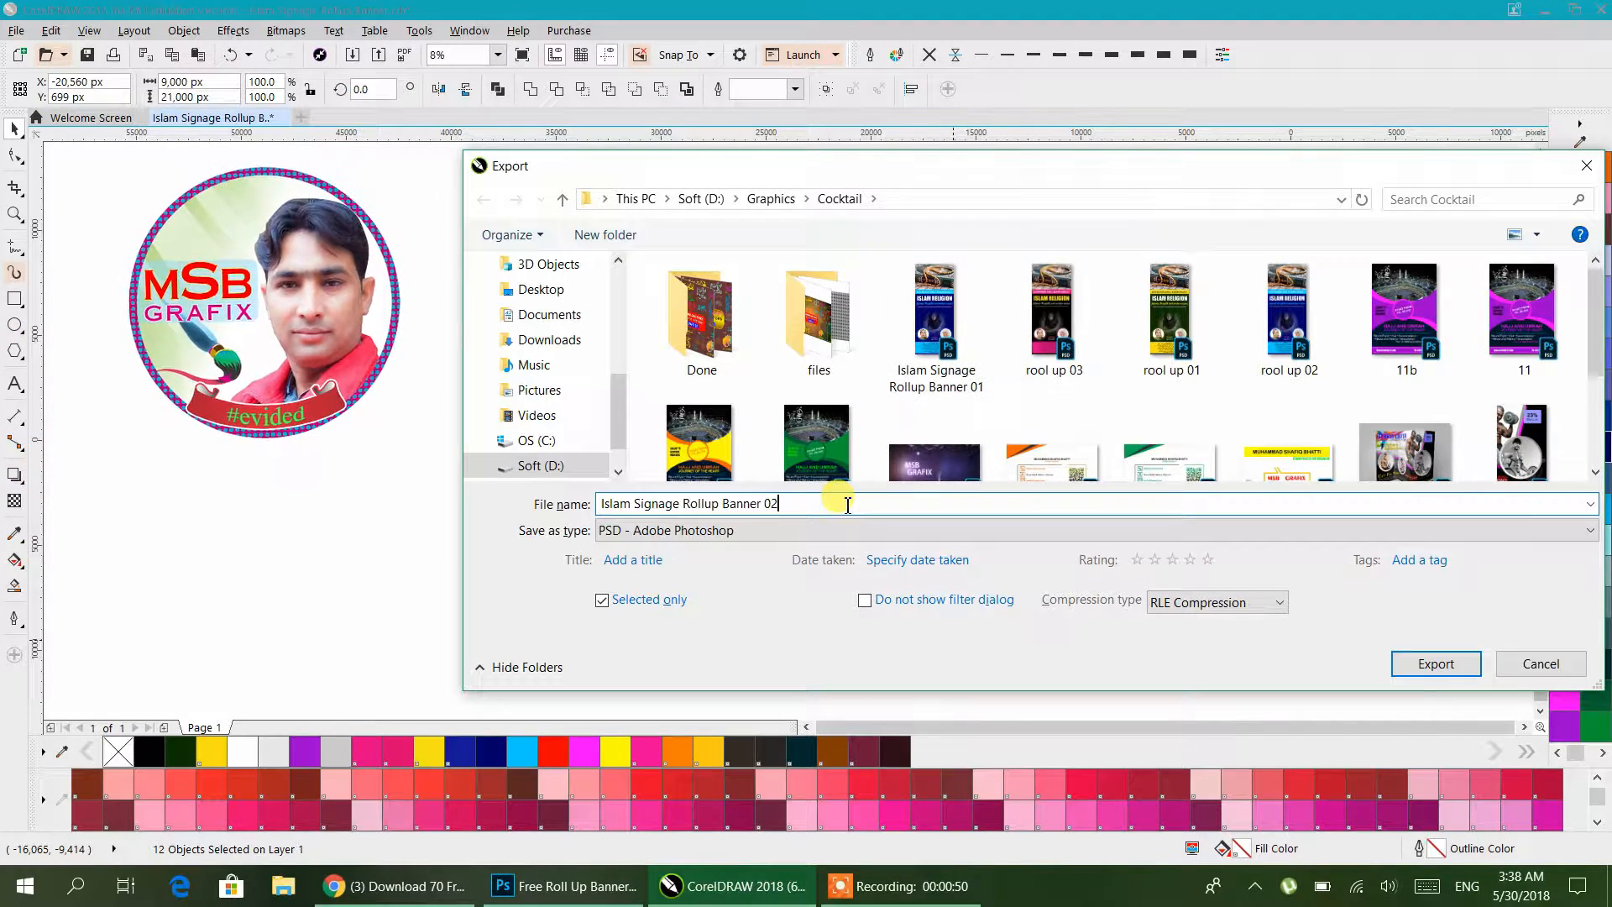
{"action": "left_click", "coordinate": [1434, 665]}
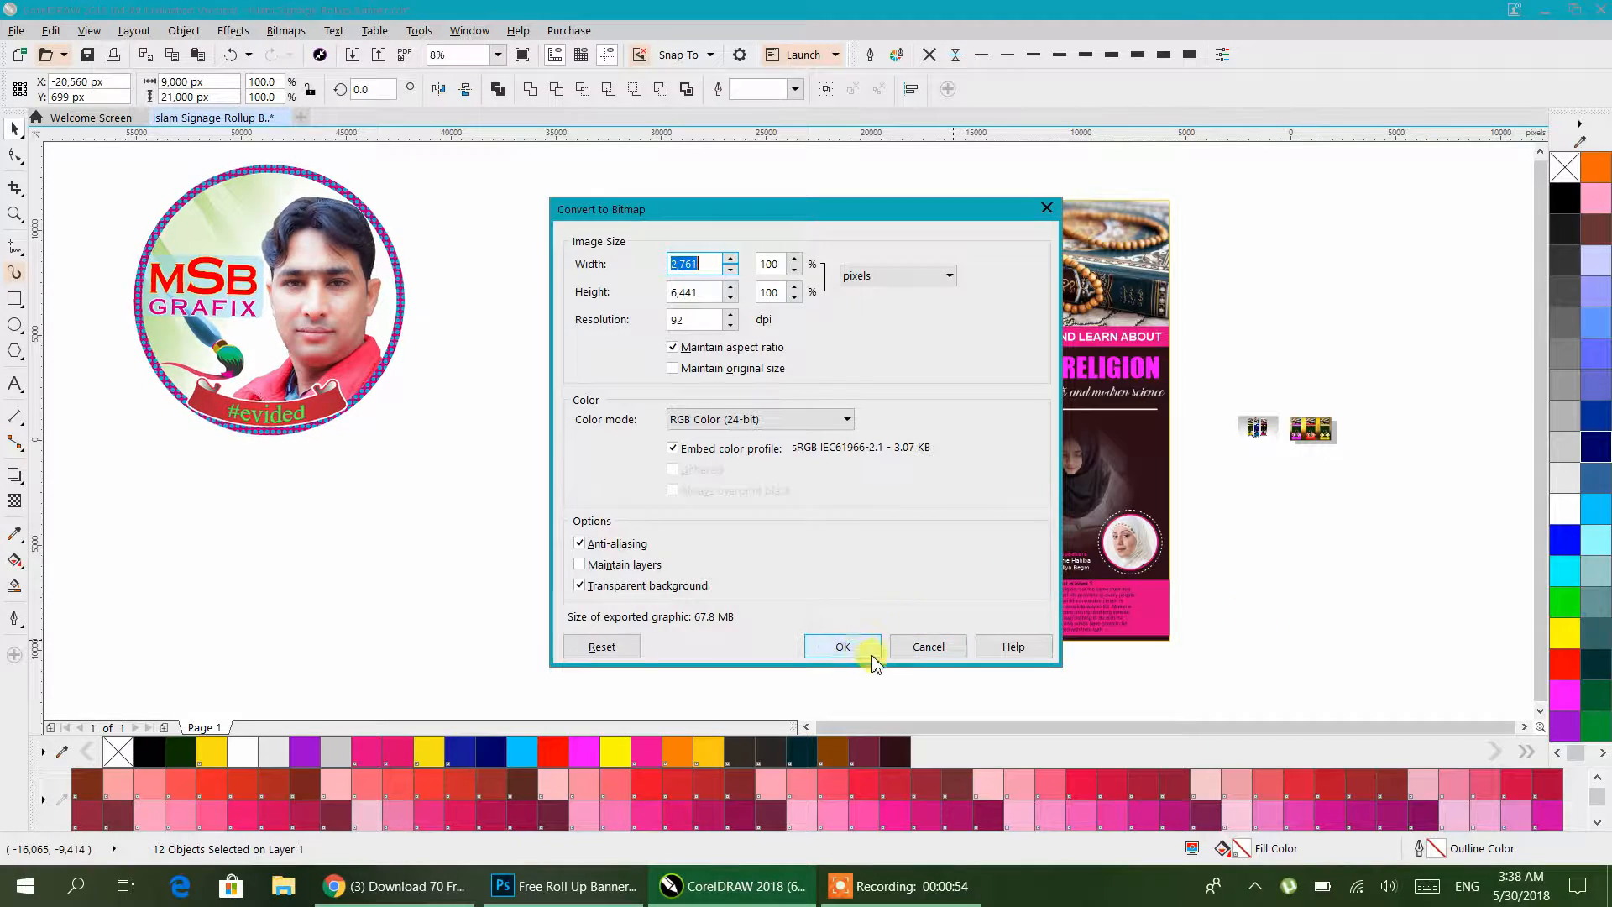
{"action": "left_click", "coordinate": [847, 647]}
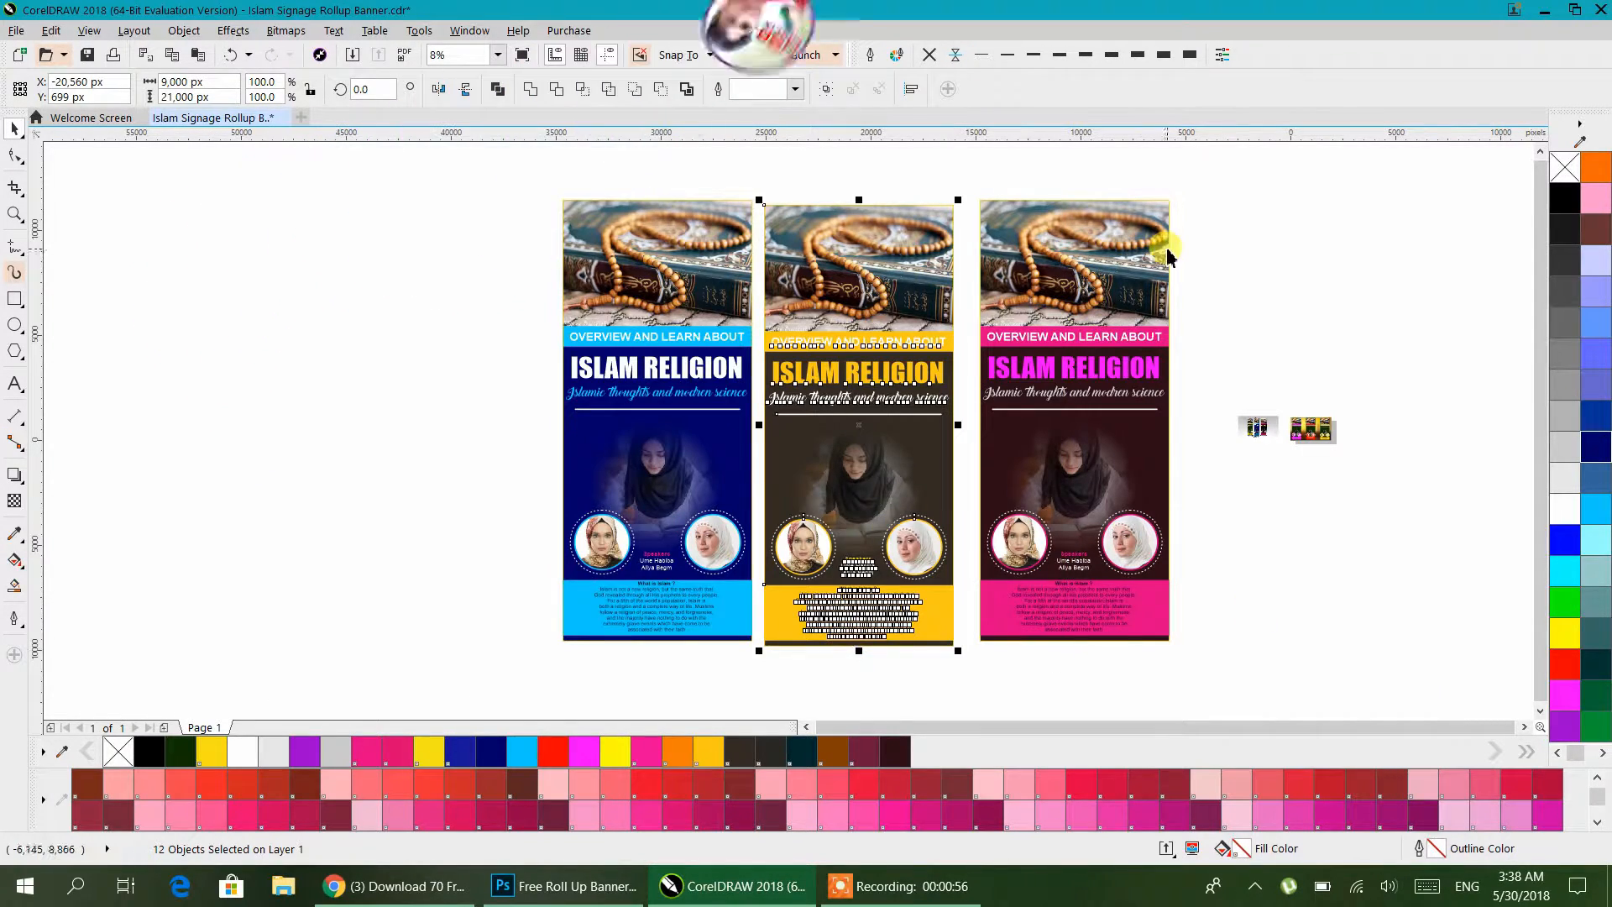
- Export only the pink banner as a PSD named Islam Signage Rollup Banner 03, accepting the bitmap conversion settings, and clear the selection
{"action": "left_click_drag", "start_coordinate": [1182, 175], "coordinate": [937, 691]}
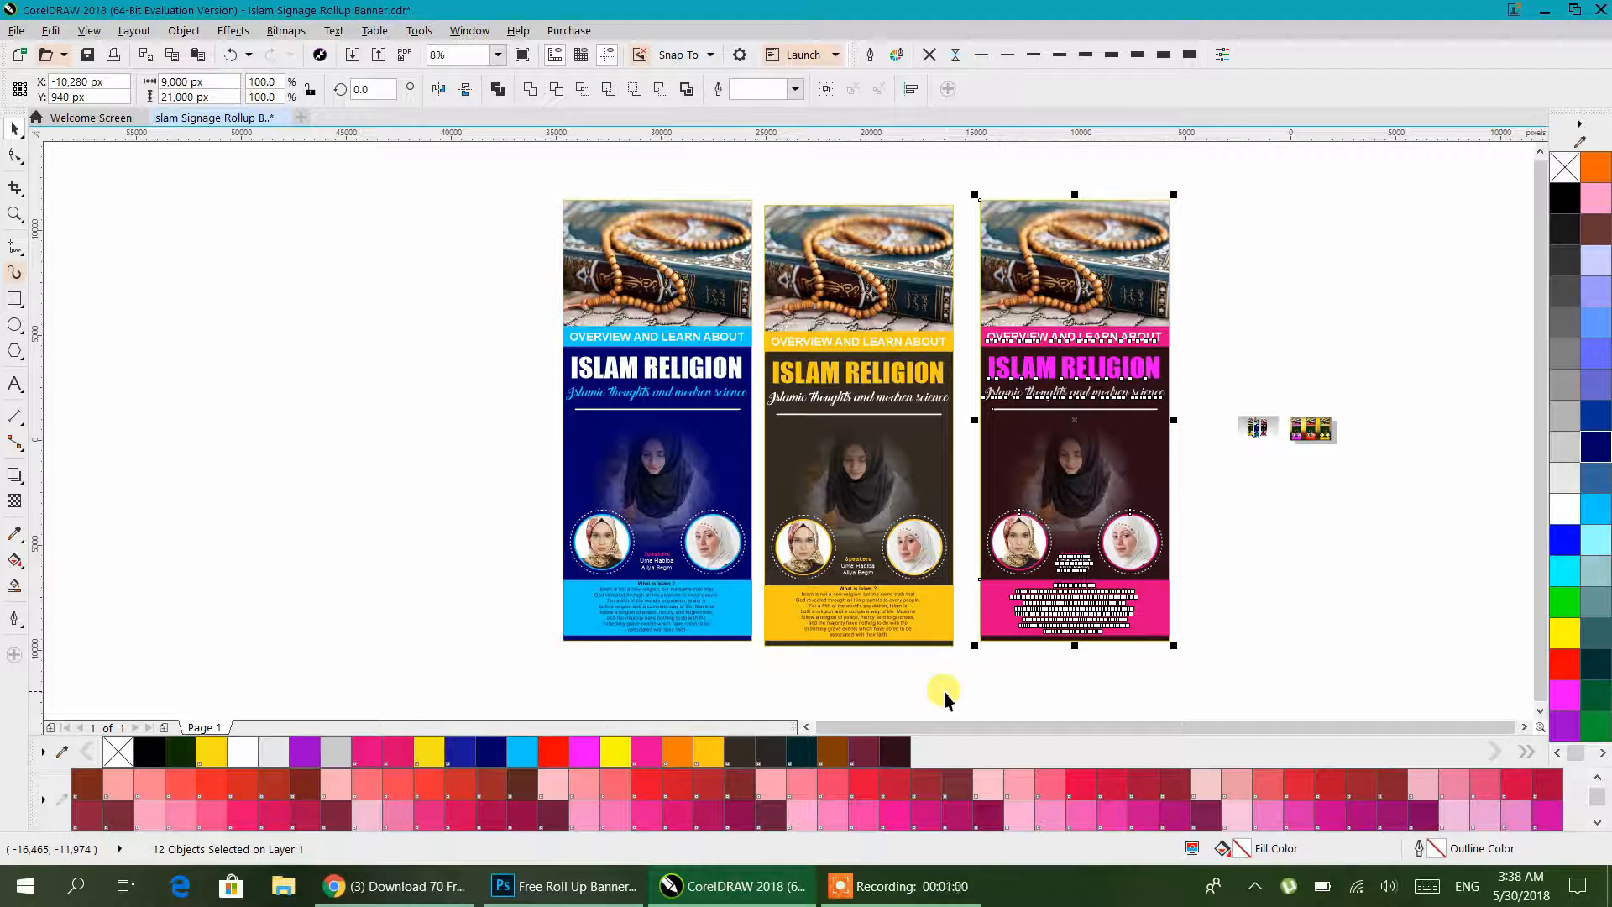
{"action": "key", "text": "ctrl+e"}
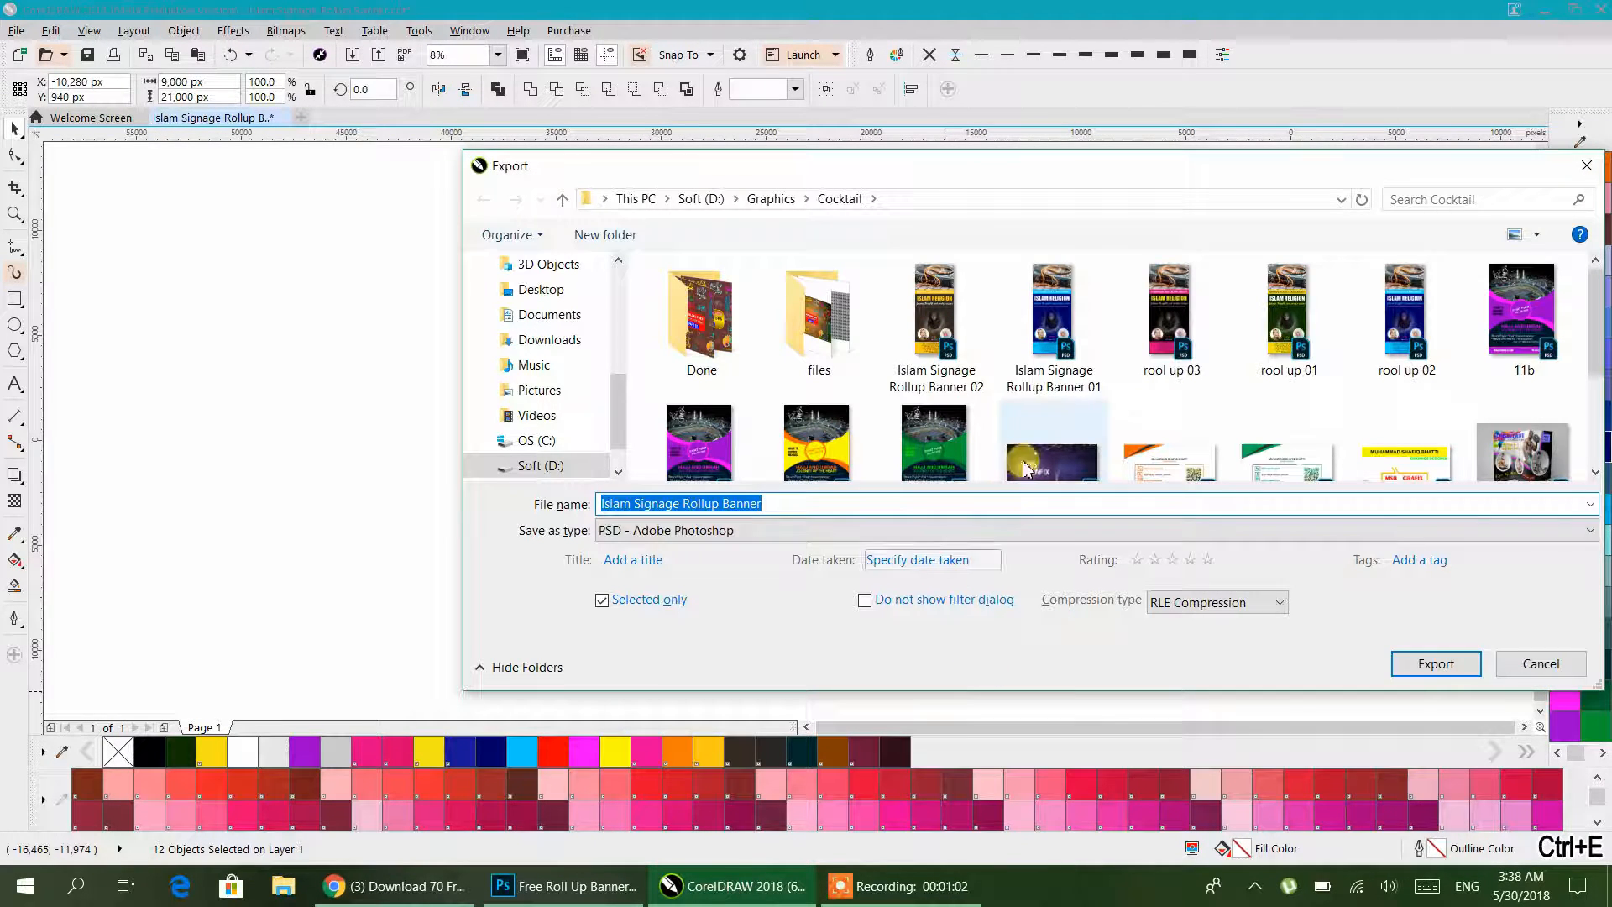
{"action": "left_click", "coordinate": [937, 336]}
{"action": "left_click", "coordinate": [943, 502]}
{"action": "double_click", "coordinate": [942, 501]}
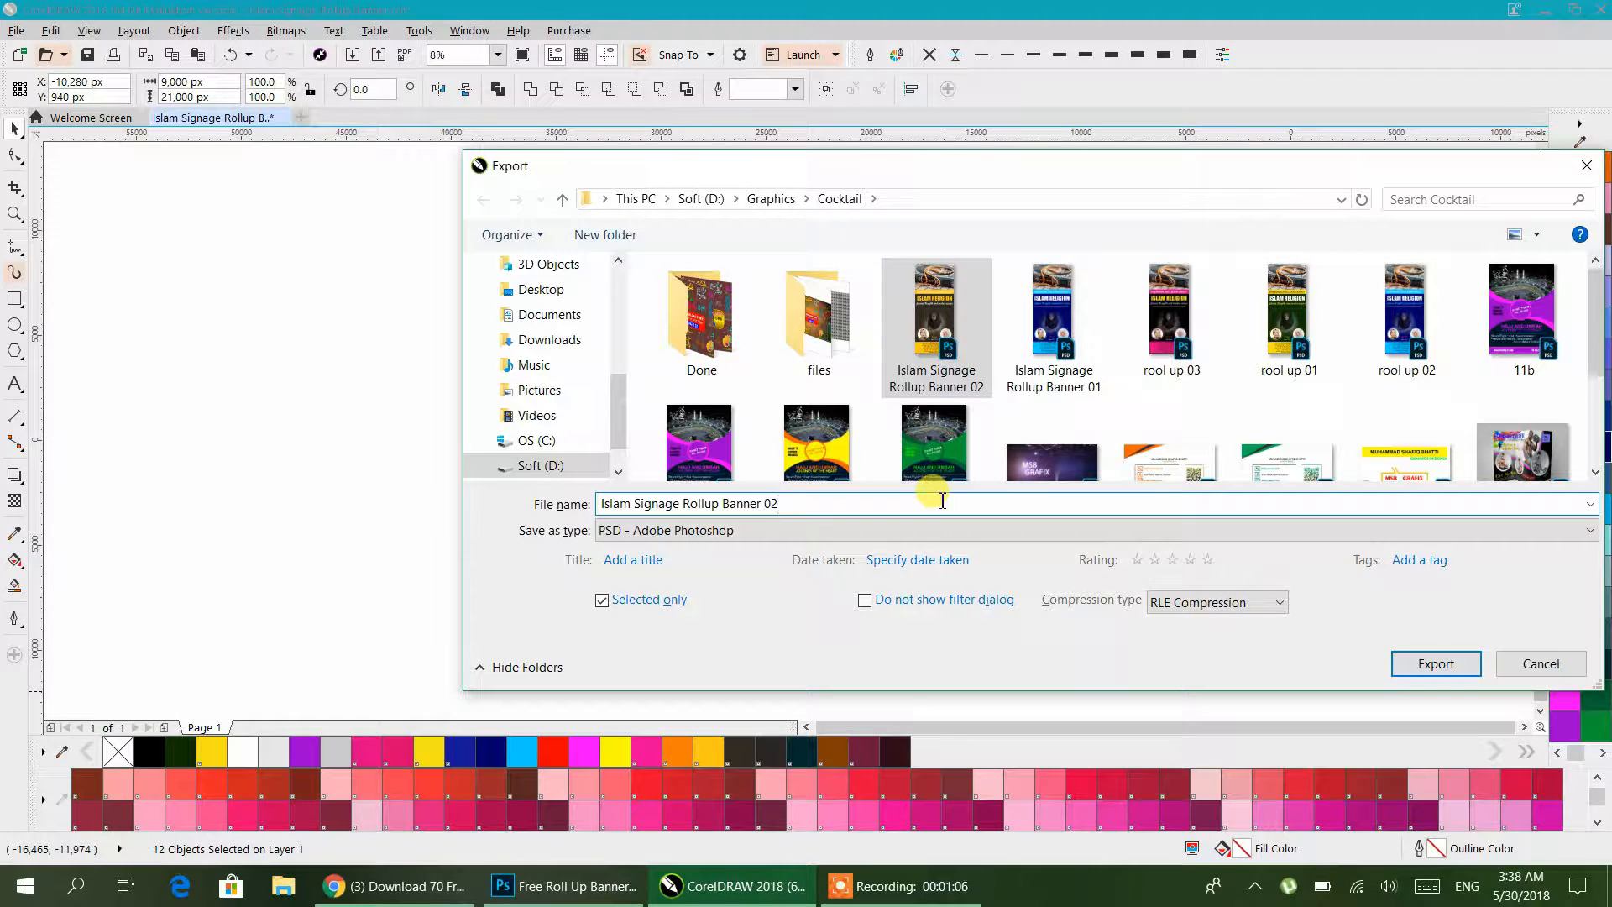
{"action": "type", "text": "03"}
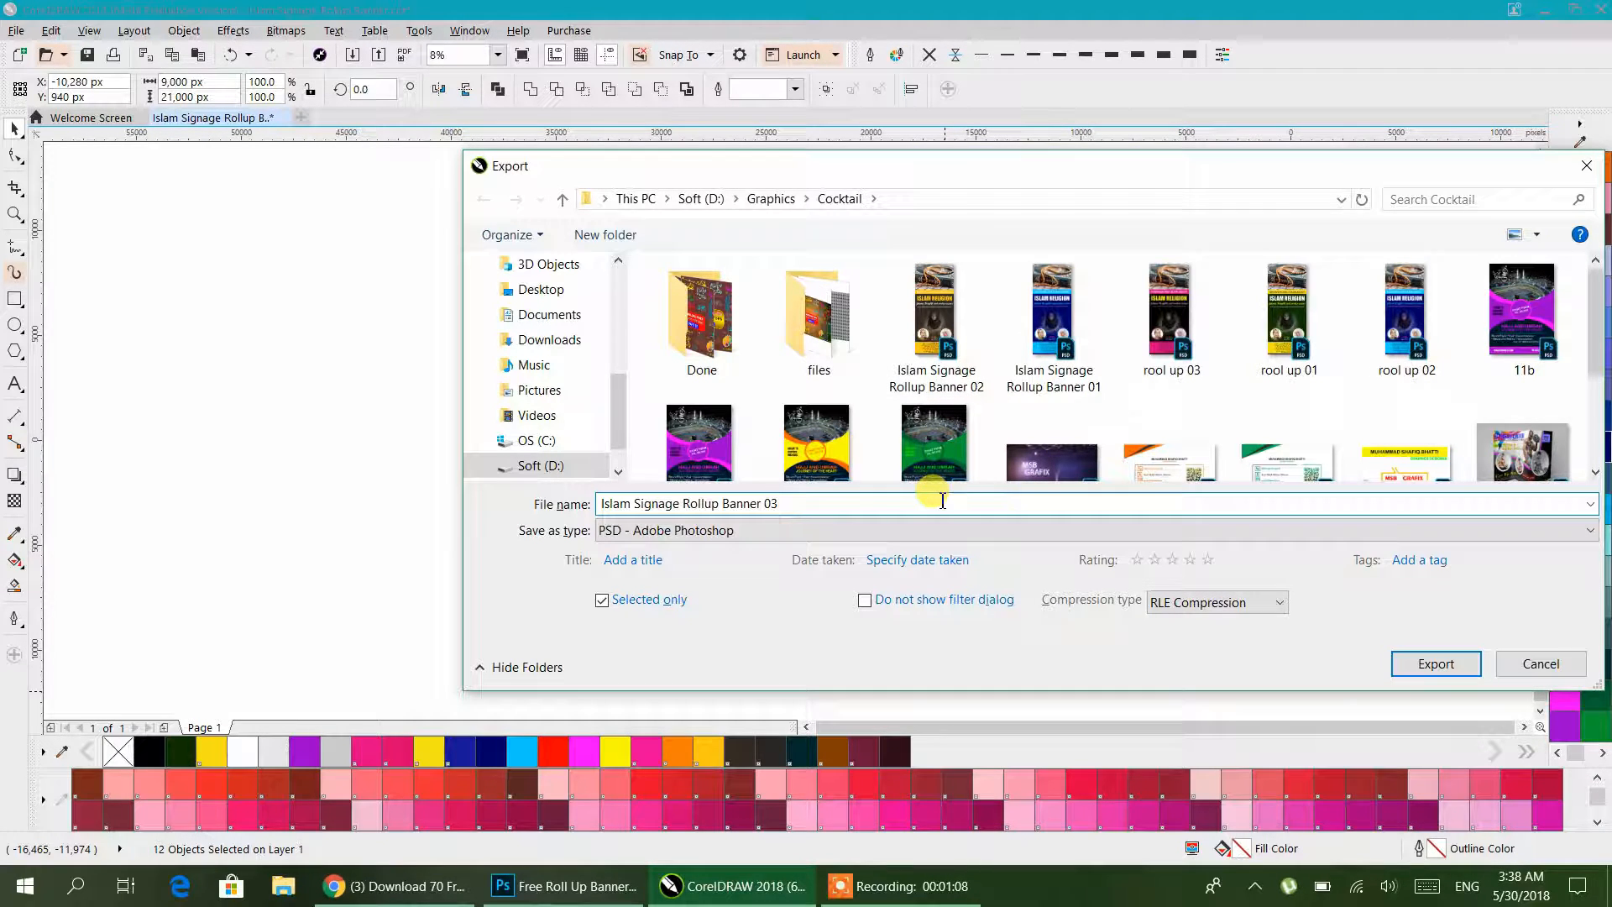
{"action": "left_click", "coordinate": [1428, 664]}
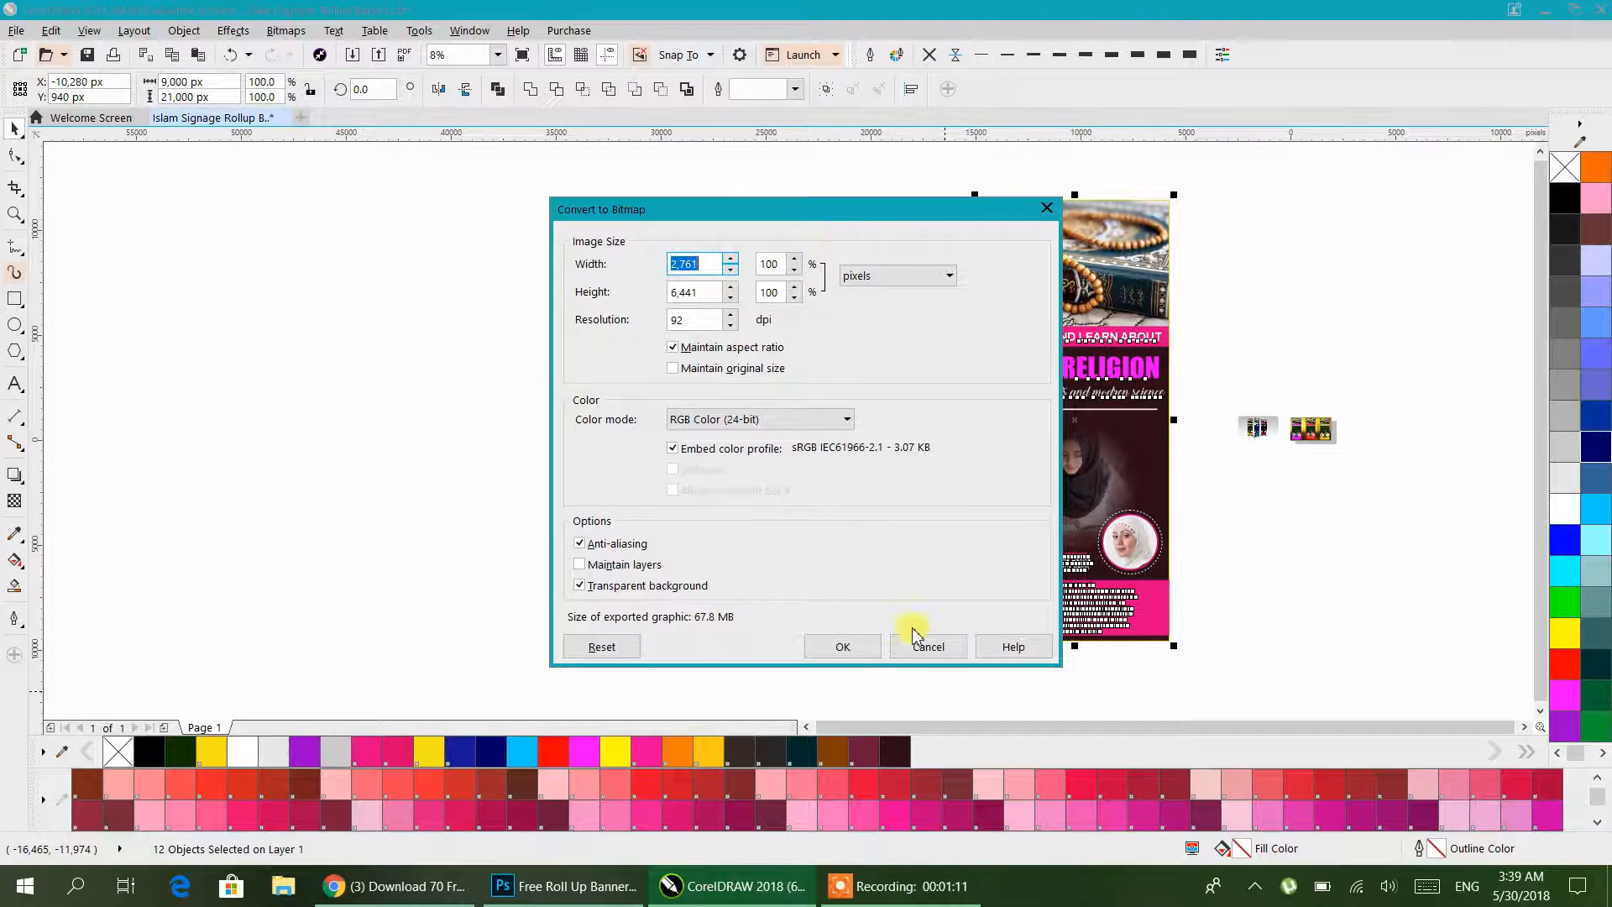
{"action": "left_click", "coordinate": [845, 647]}
{"action": "left_click", "coordinate": [1219, 623]}
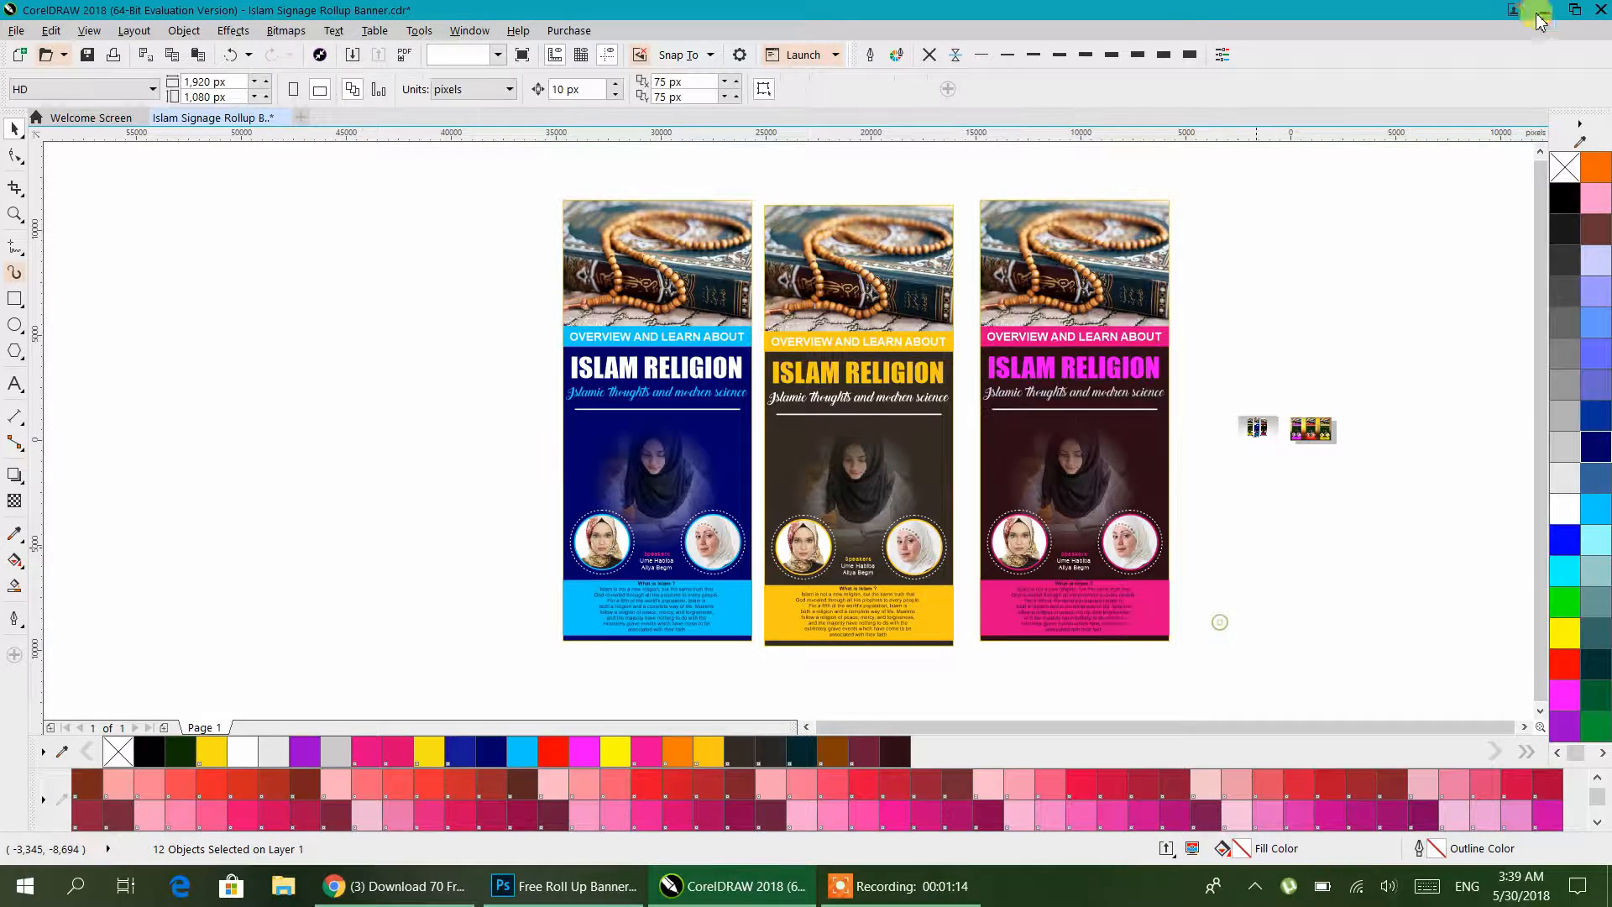
- Switch to Photoshop, close Free Roll Up Banner Mockup.psd with its changes saved, and reopen it from the recent files
{"action": "left_click", "coordinate": [1544, 10]}
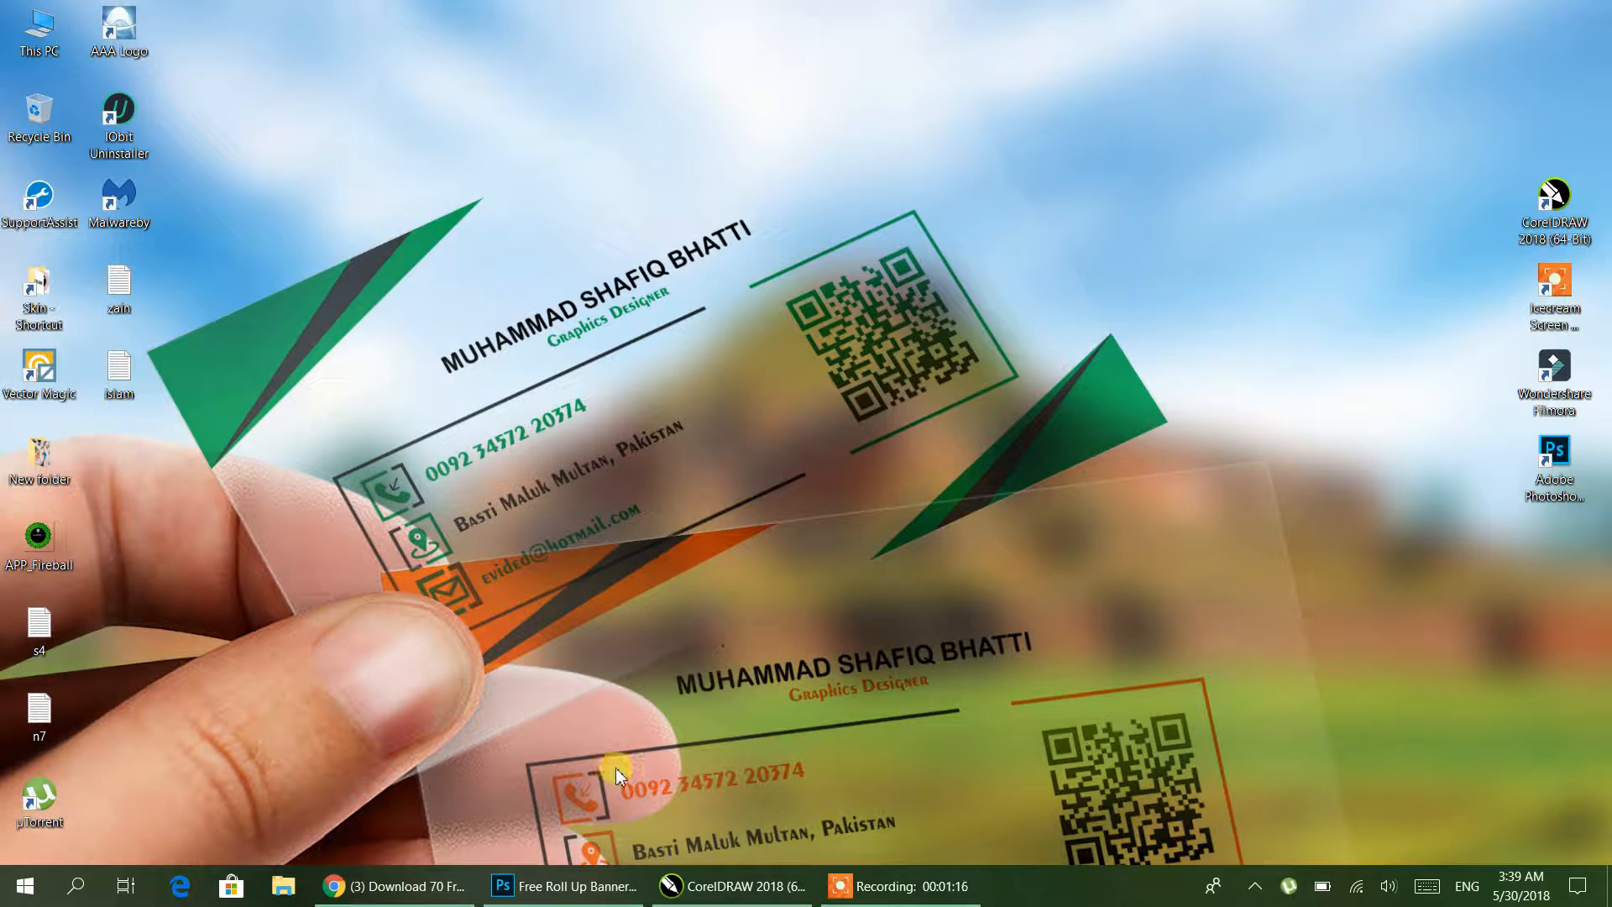
{"action": "left_click", "coordinate": [561, 884]}
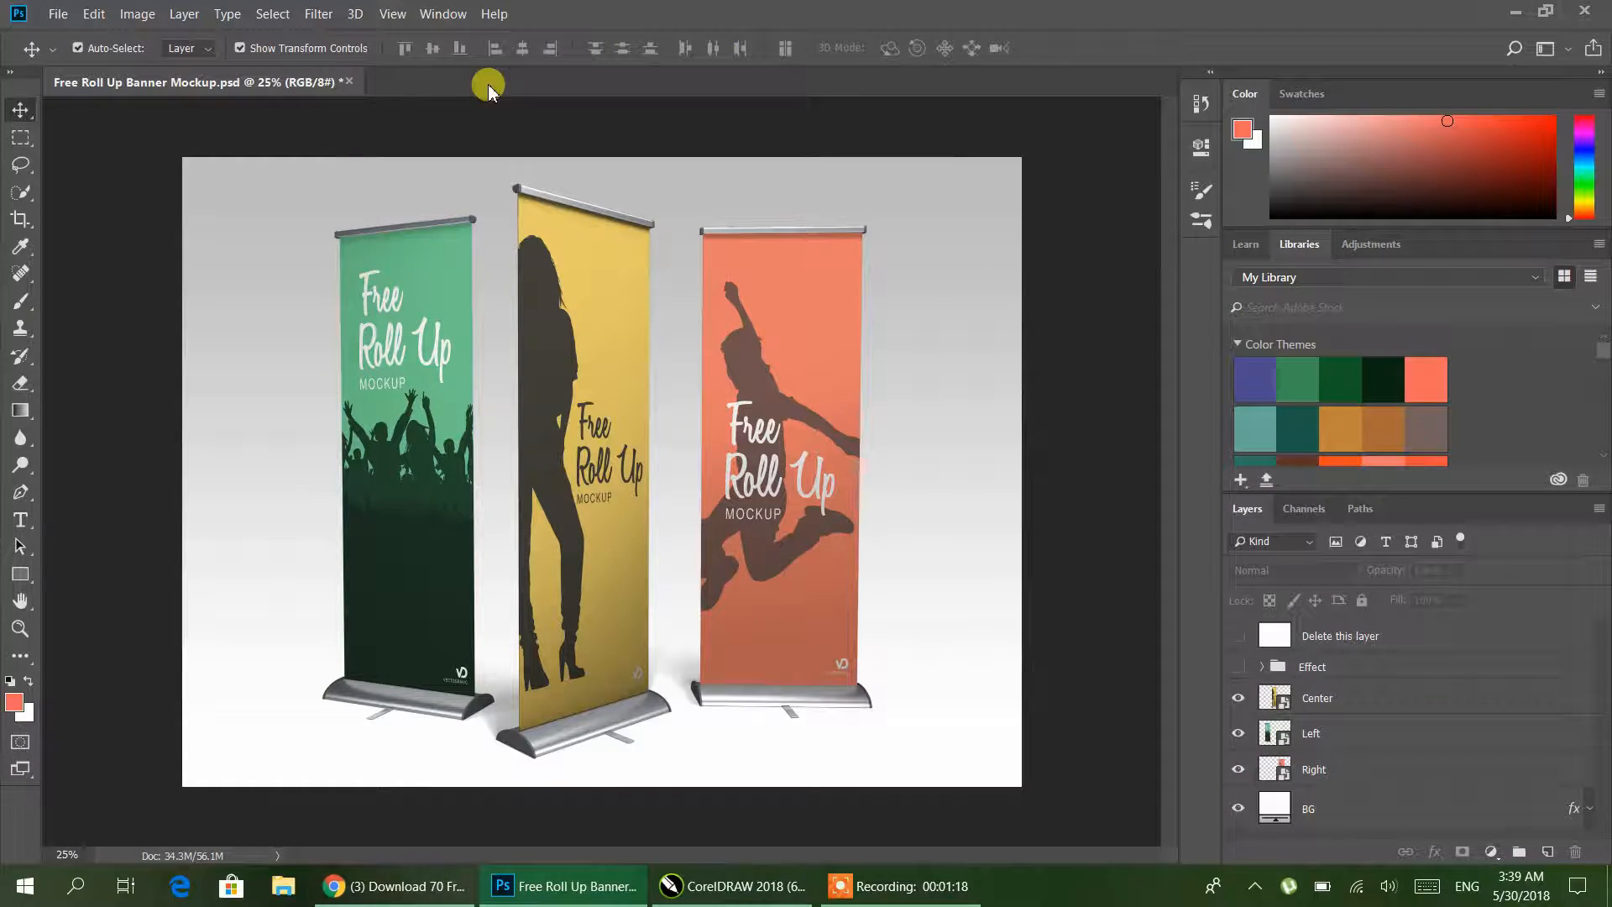
{"action": "left_click", "coordinate": [351, 81]}
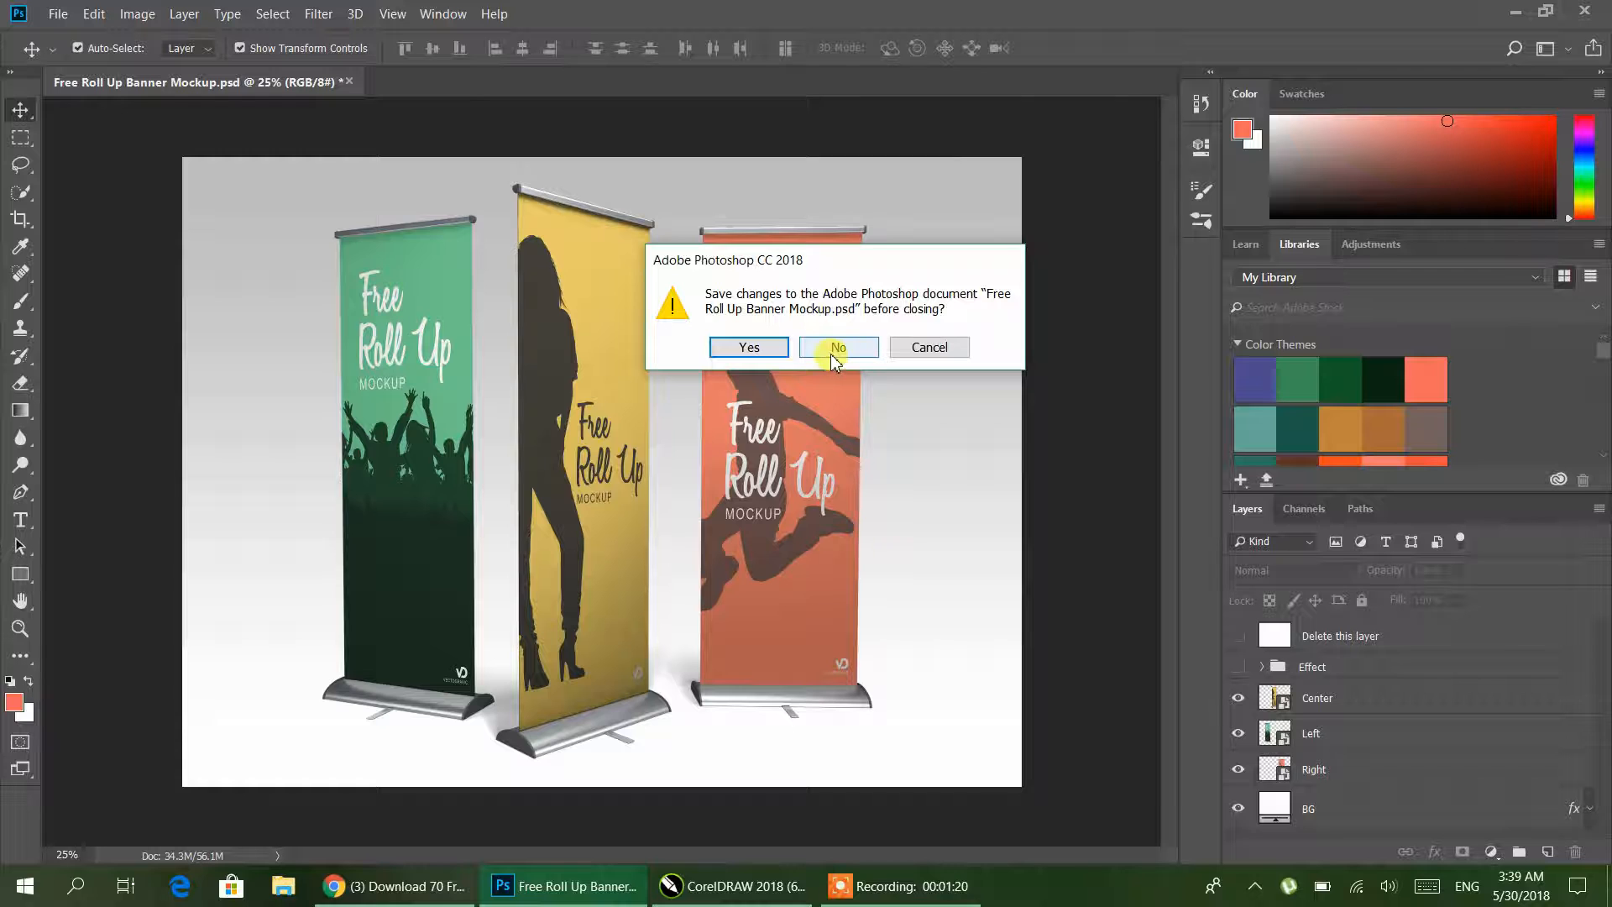
{"action": "left_click", "coordinate": [768, 348]}
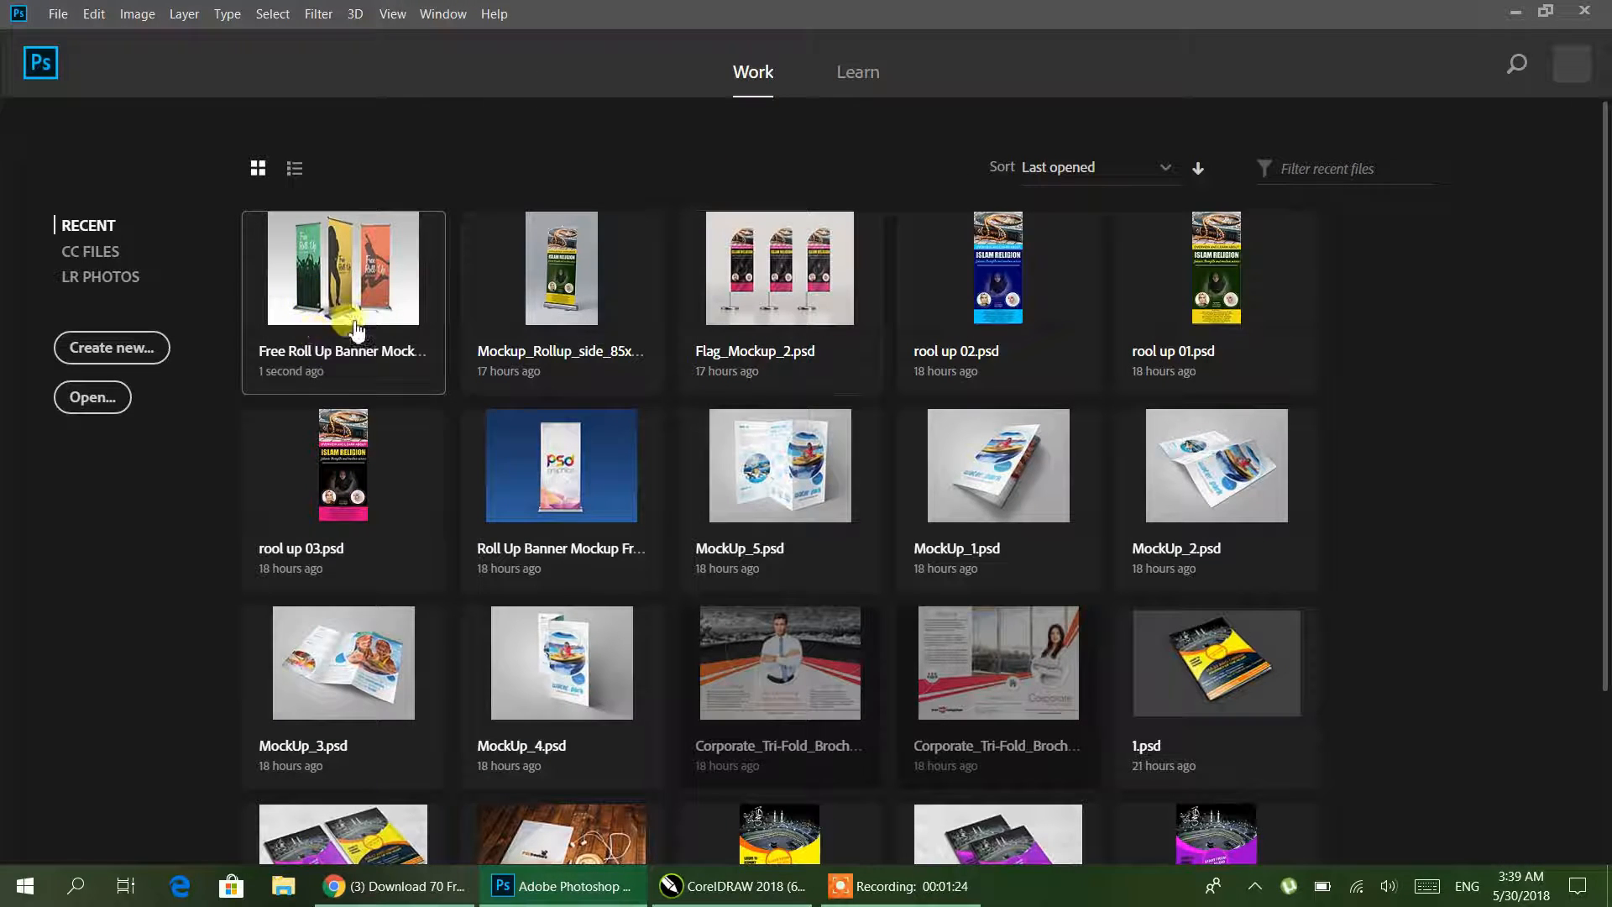
{"action": "left_click", "coordinate": [348, 298]}
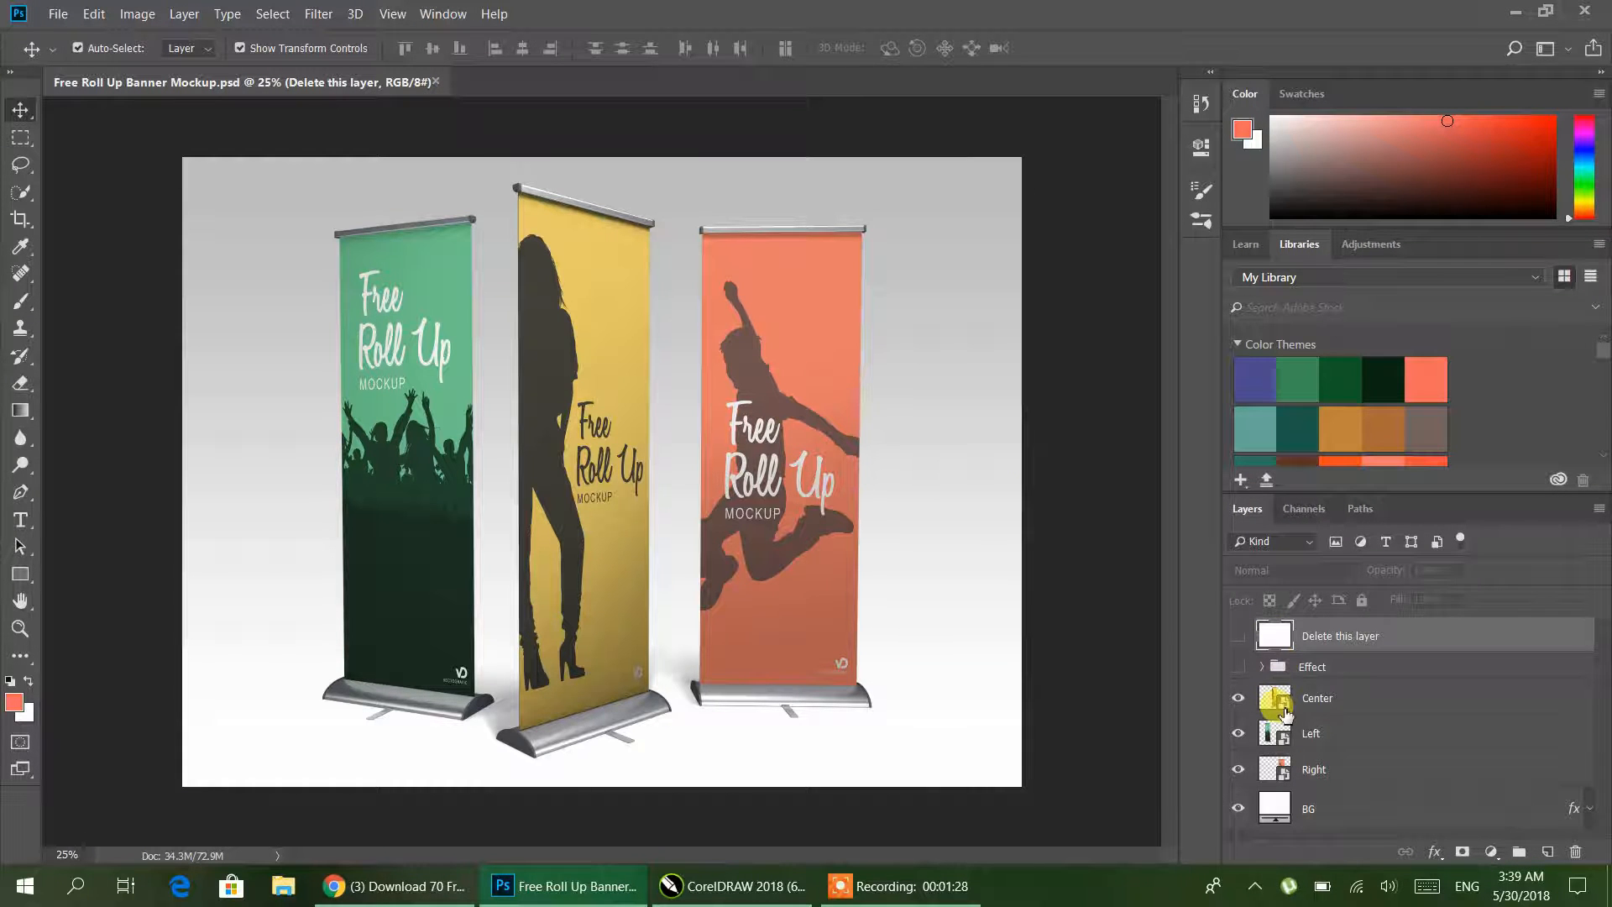
- Open Islam Signage Rollup Banner 01, 02 and 03 together from the Cocktail folder
{"action": "left_click", "coordinate": [52, 14]}
{"action": "left_click", "coordinate": [69, 51]}
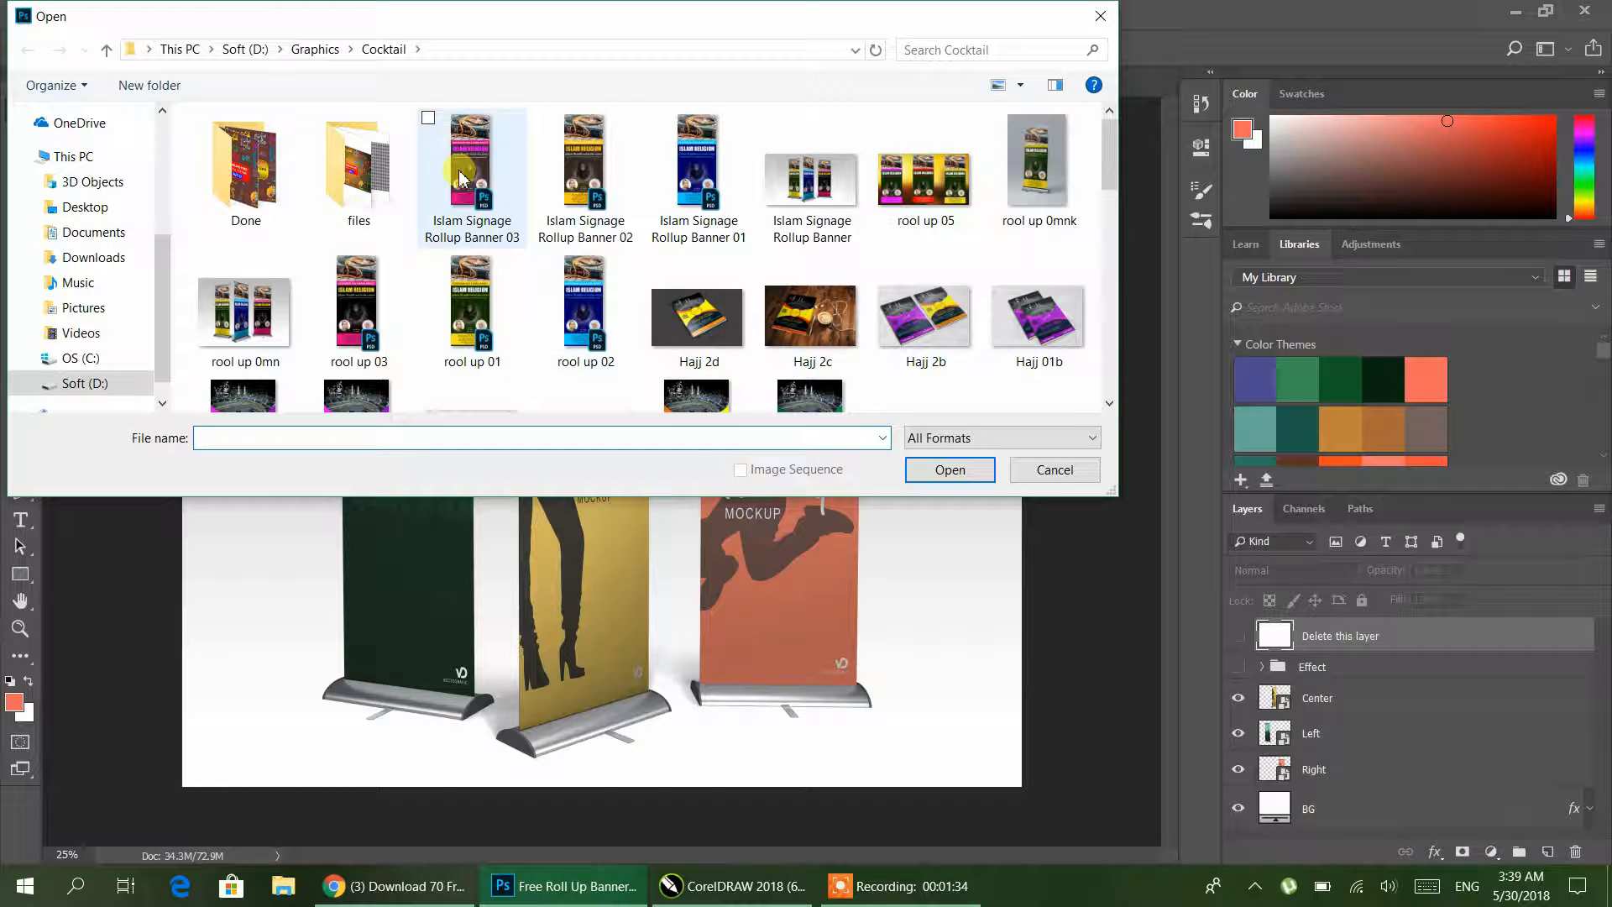
{"action": "left_click", "coordinate": [428, 119]}
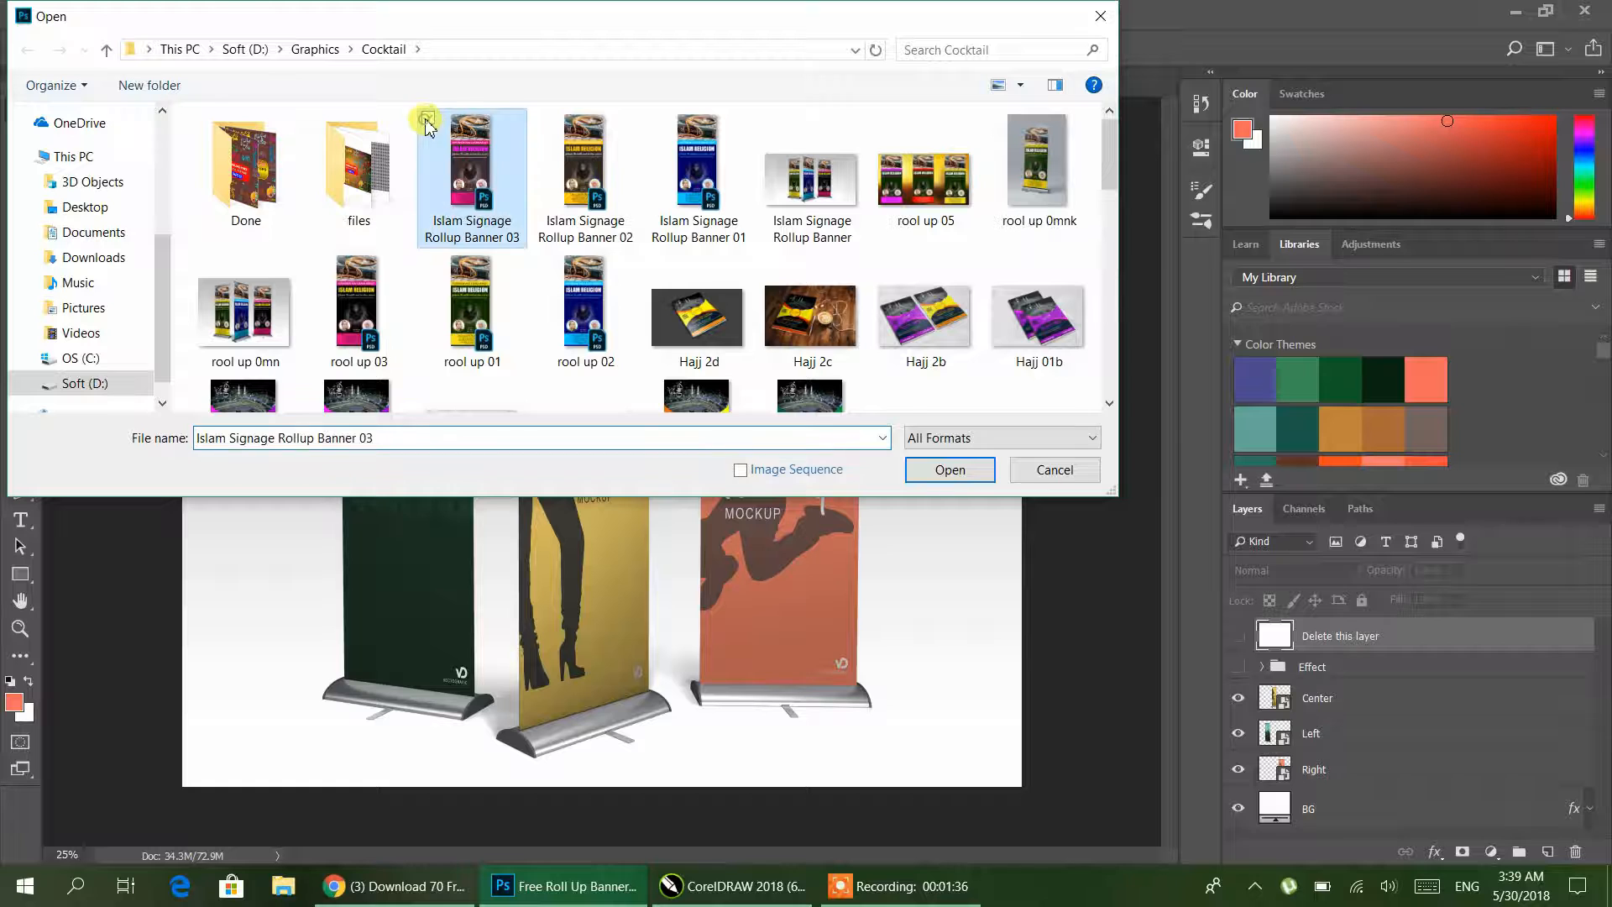
{"action": "left_click", "coordinate": [542, 118]}
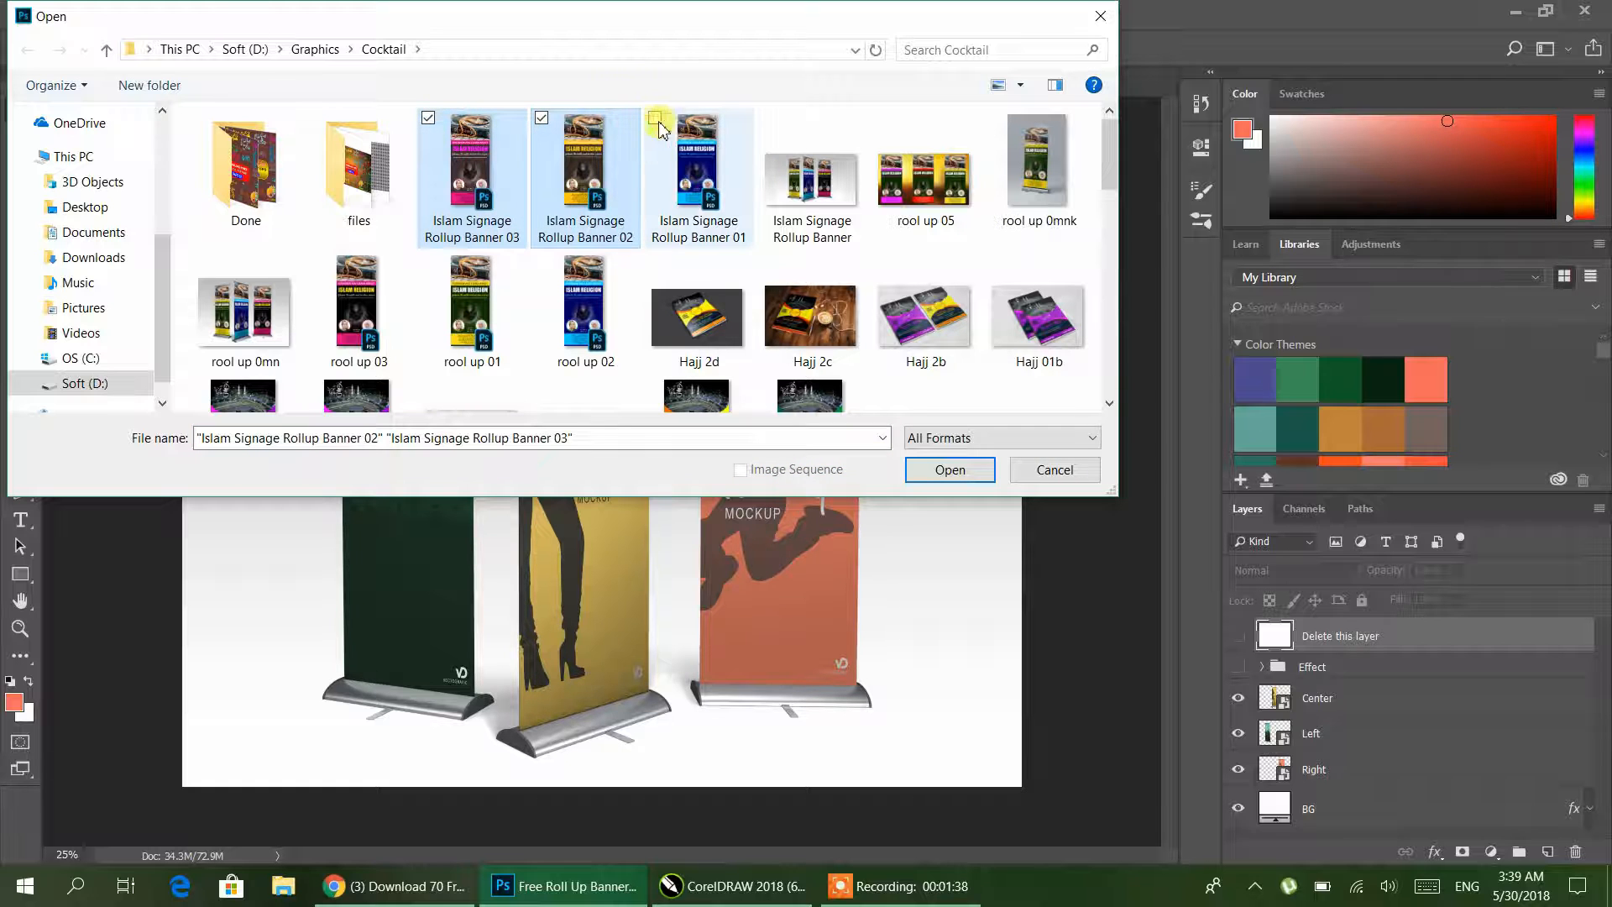
{"action": "left_click", "coordinate": [656, 119]}
{"action": "left_click", "coordinate": [949, 470]}
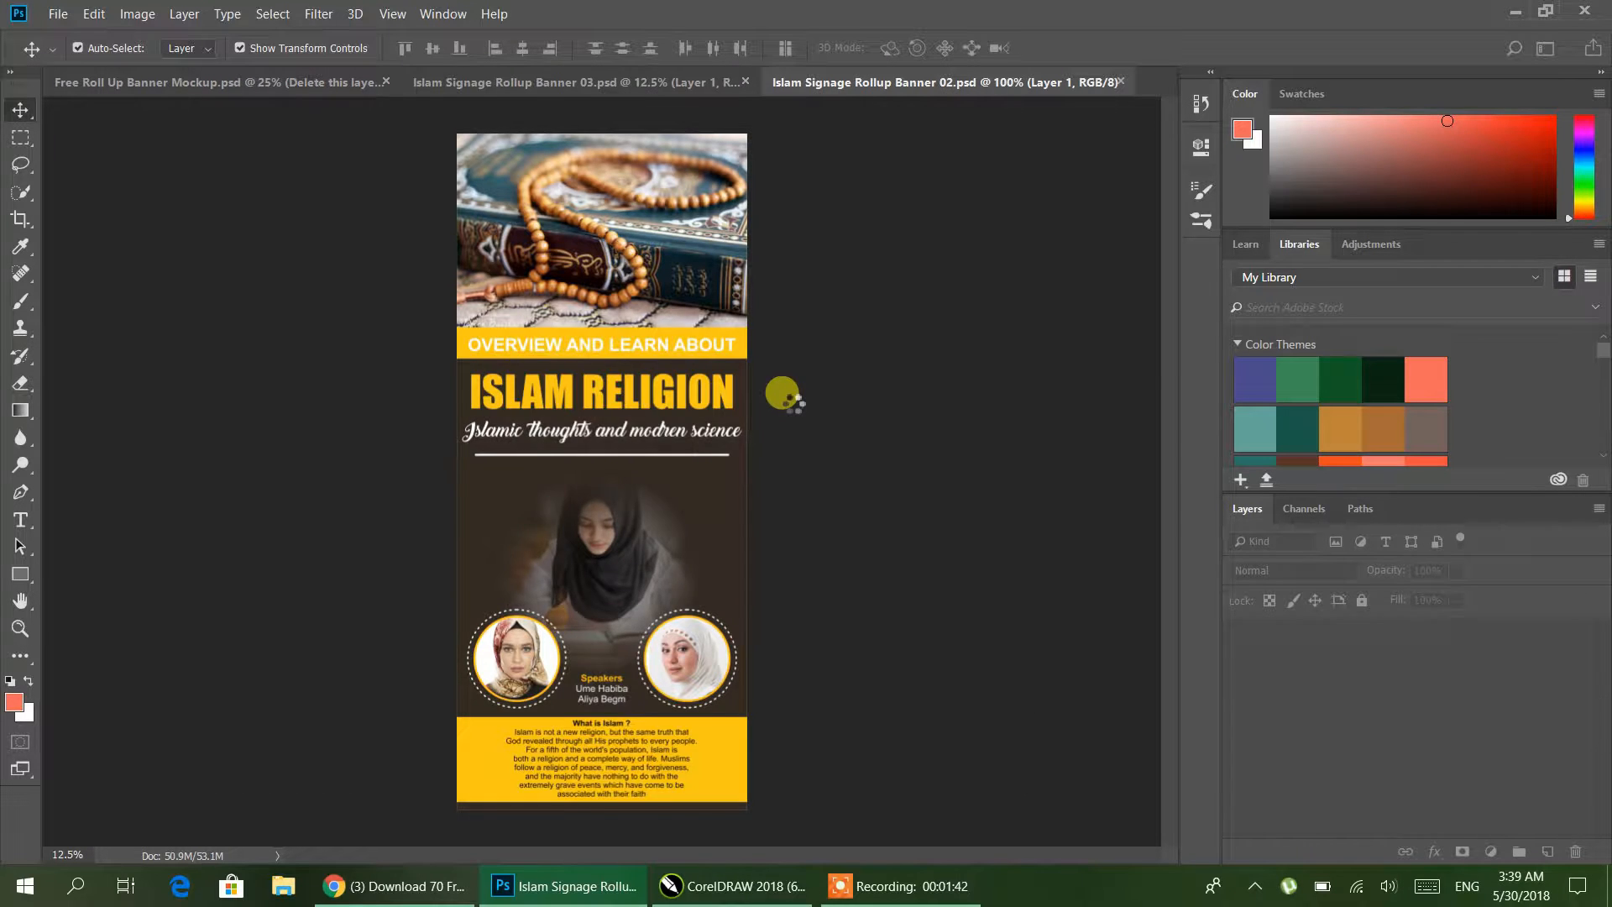
- Open the mockup's Center smart object and the Your Design Here smart object nested inside it
{"action": "left_click", "coordinate": [223, 84]}
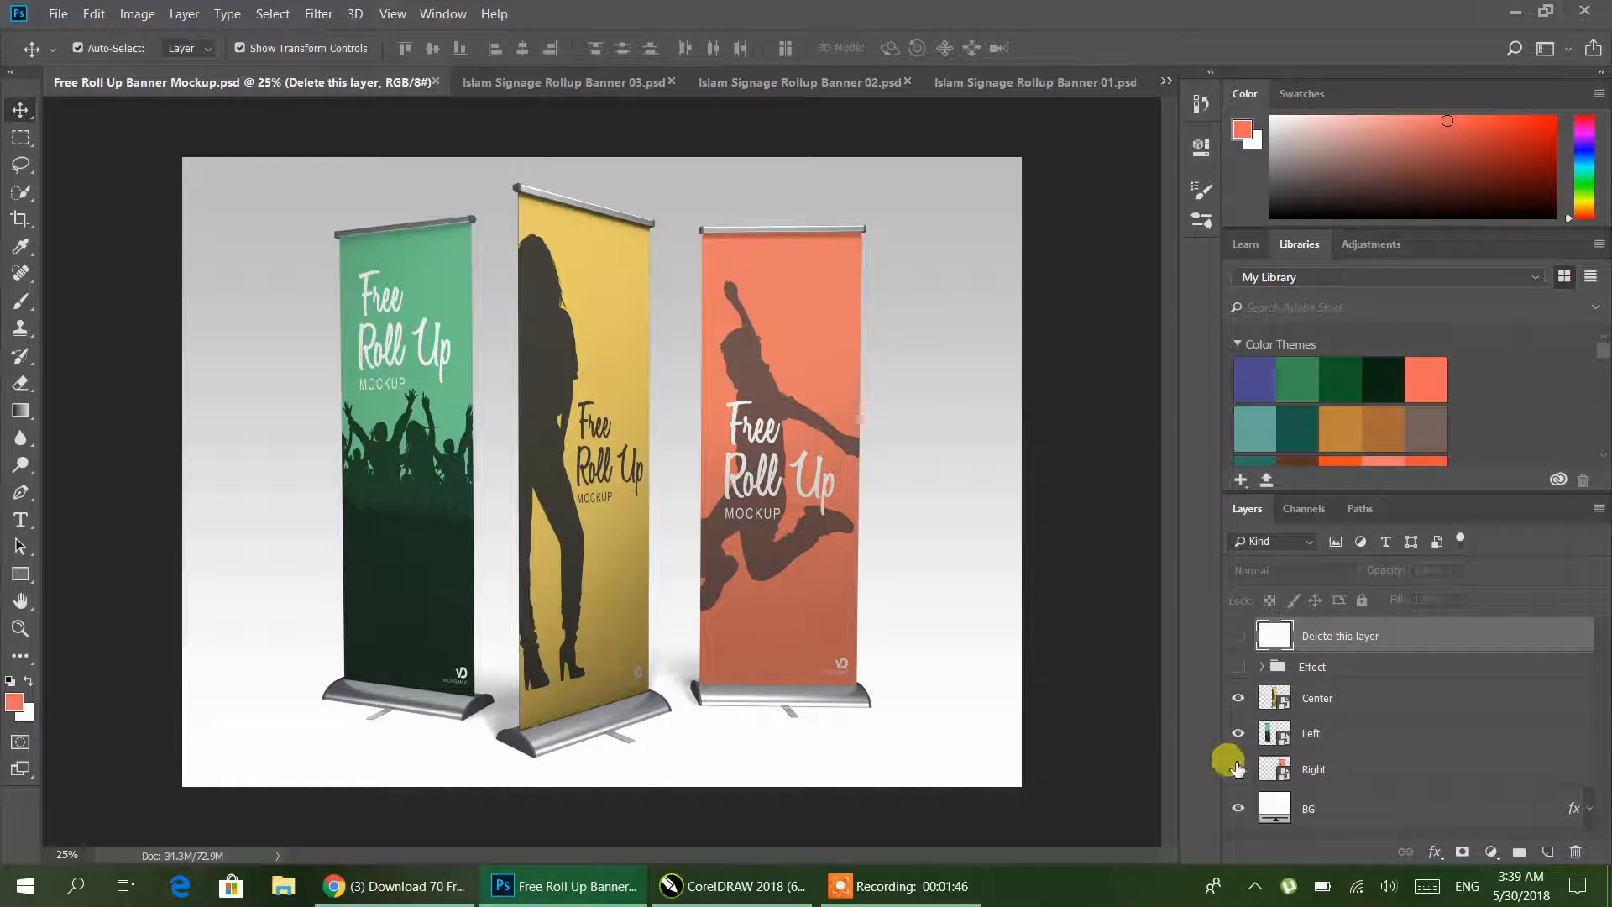
{"action": "left_click", "coordinate": [1290, 711]}
{"action": "double_click", "coordinate": [1290, 711]}
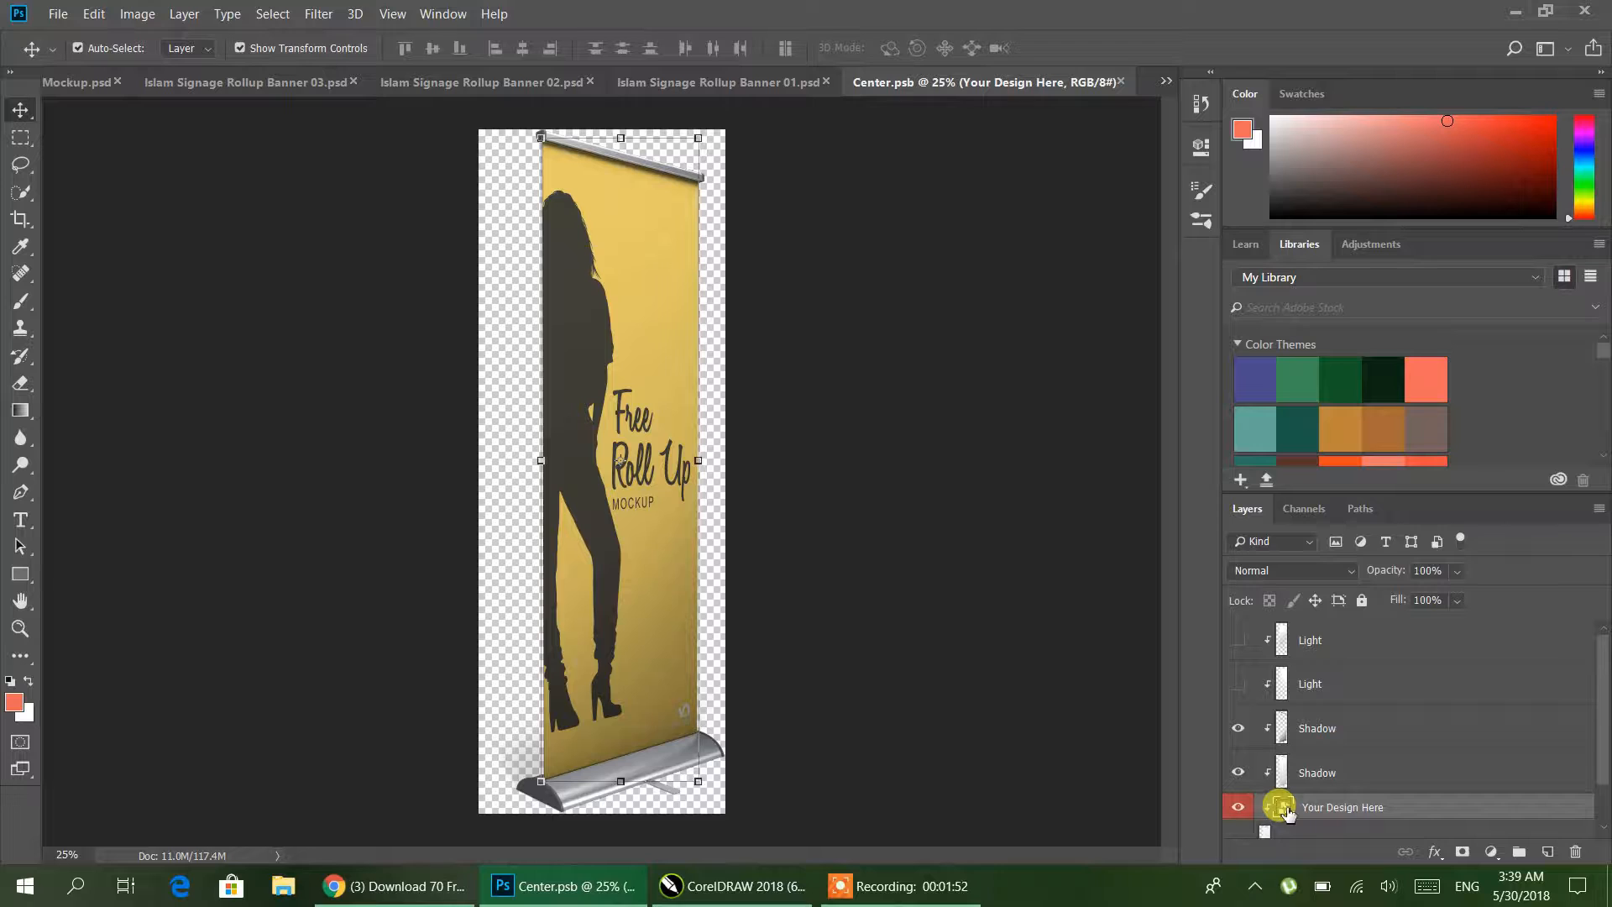
{"action": "double_click", "coordinate": [1284, 808]}
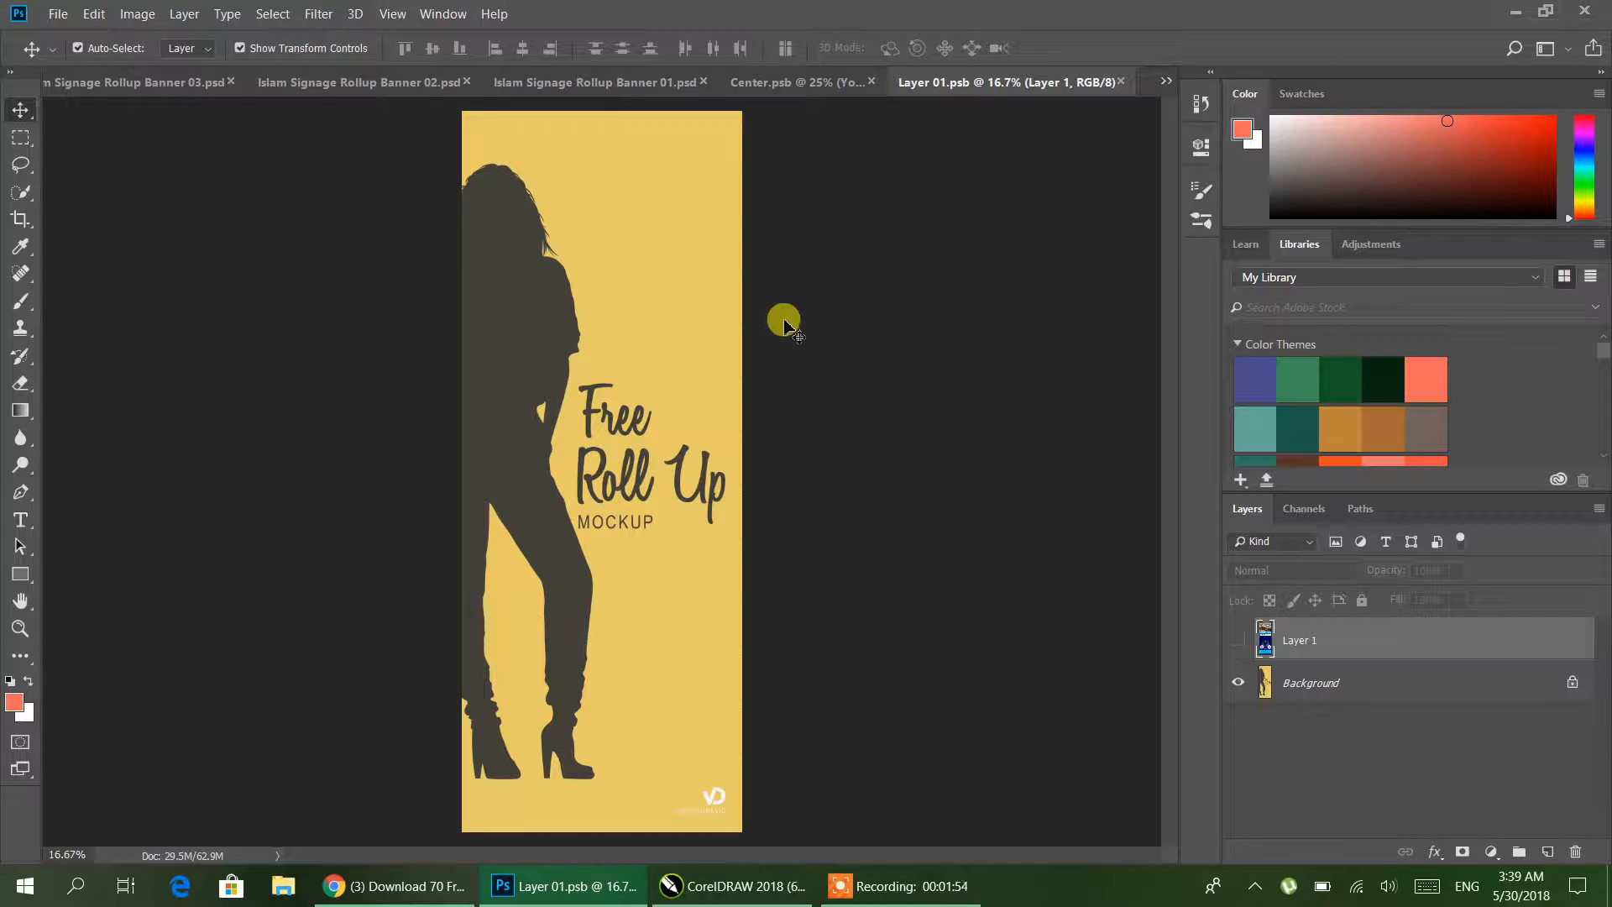
- Select the whole canvas of Islam Signage Rollup Banner 02.psd with a rectangular marquee and copy the yellow banner artwork
{"action": "left_click", "coordinate": [781, 84]}
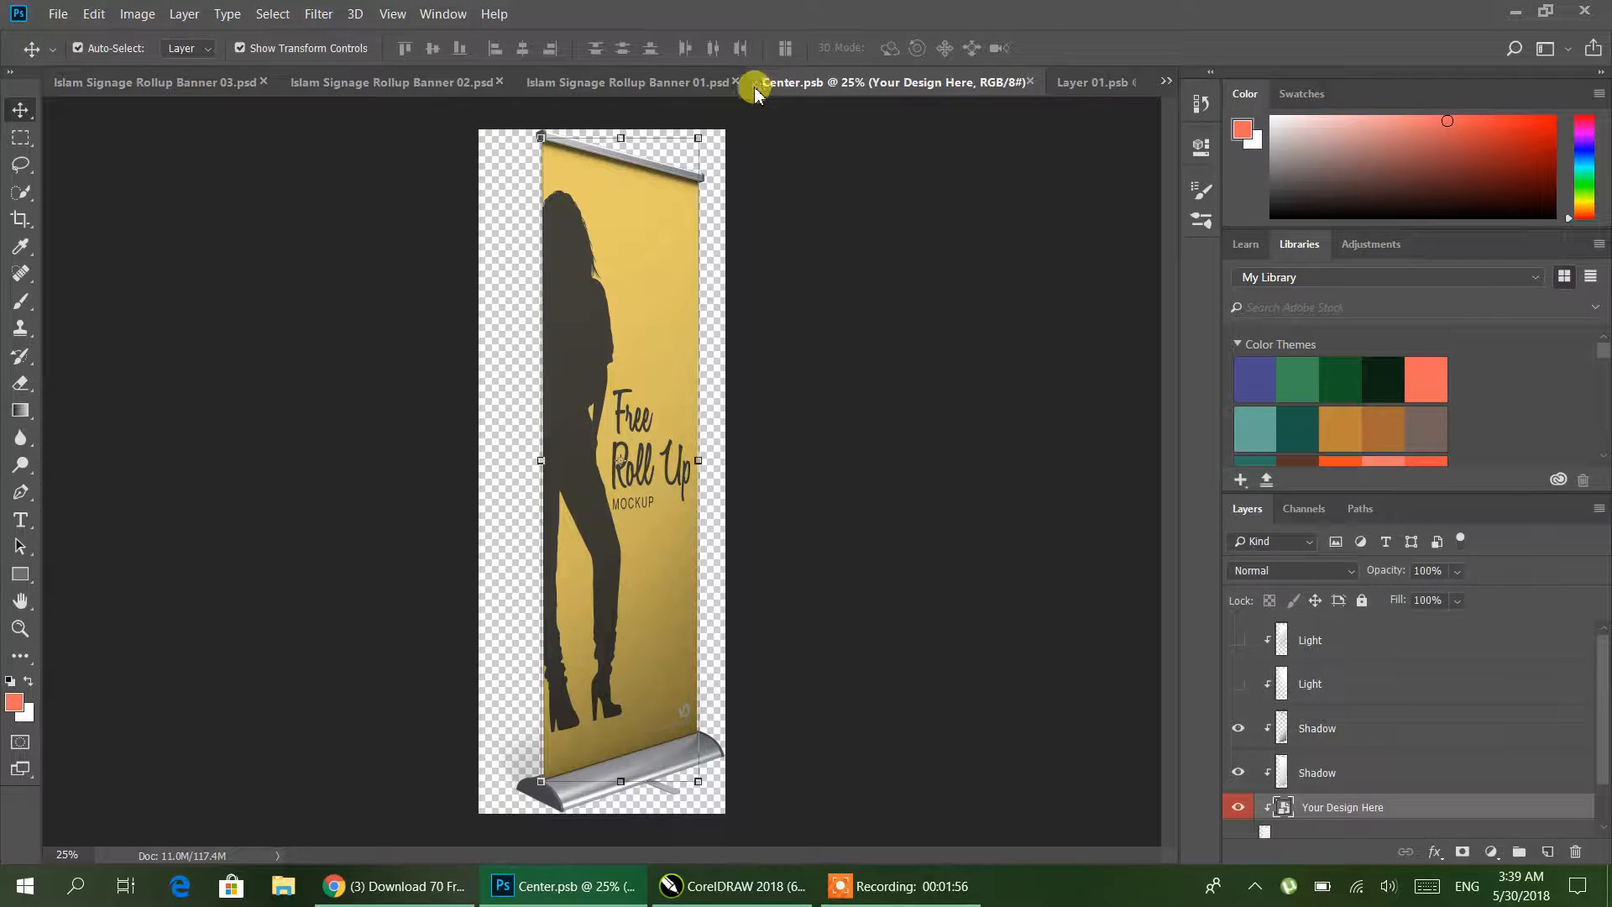
{"action": "left_click", "coordinate": [641, 81]}
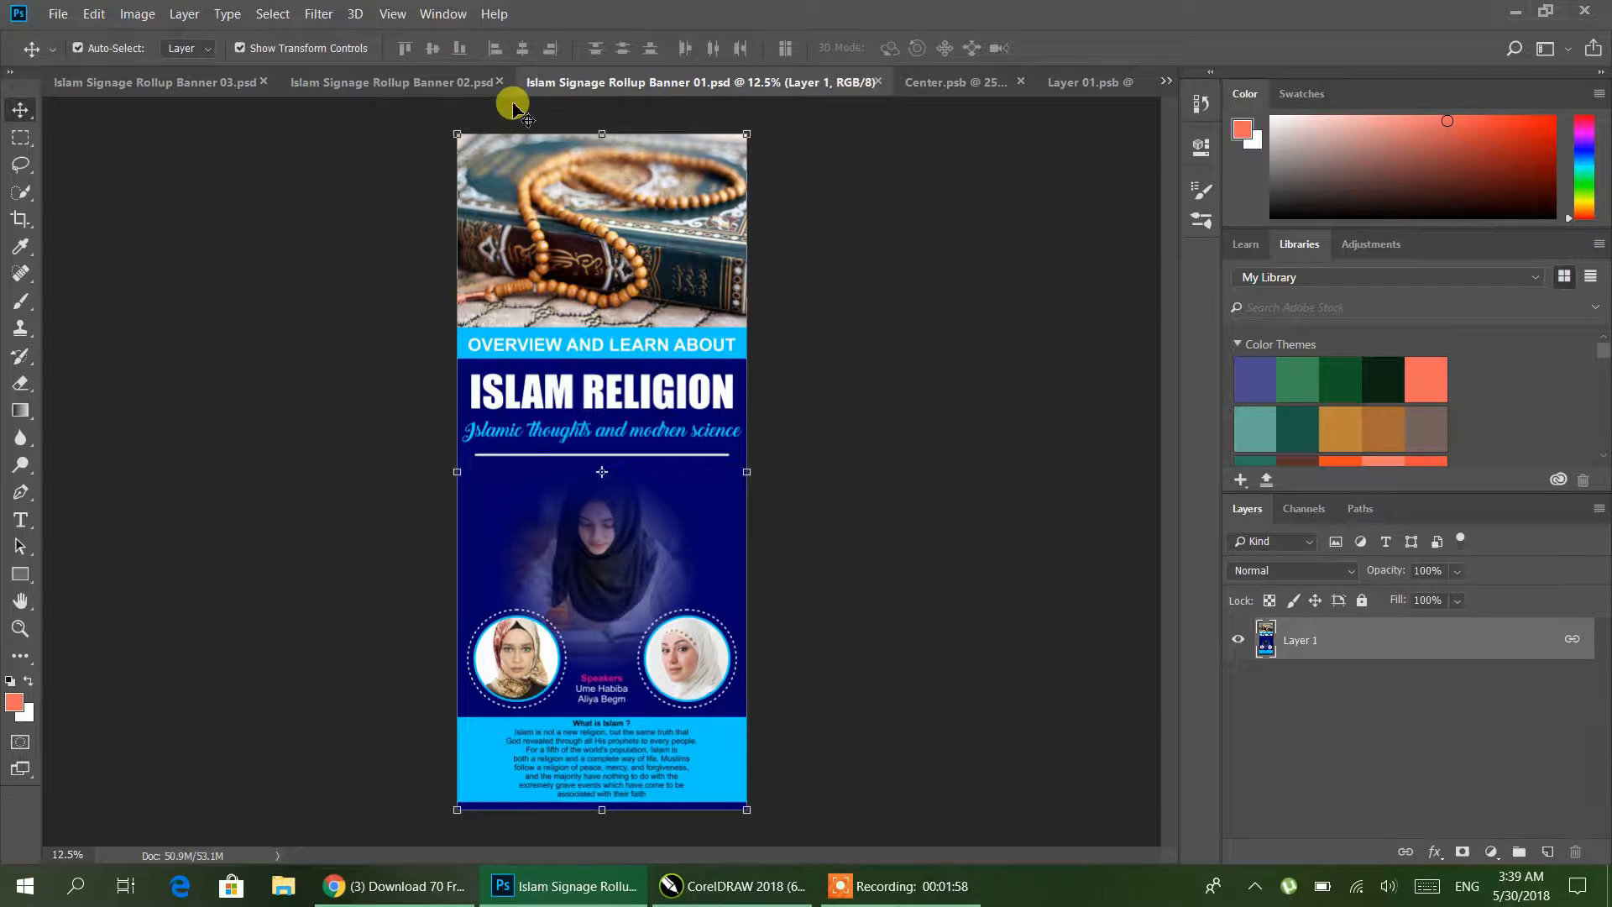
{"action": "left_click", "coordinate": [440, 84]}
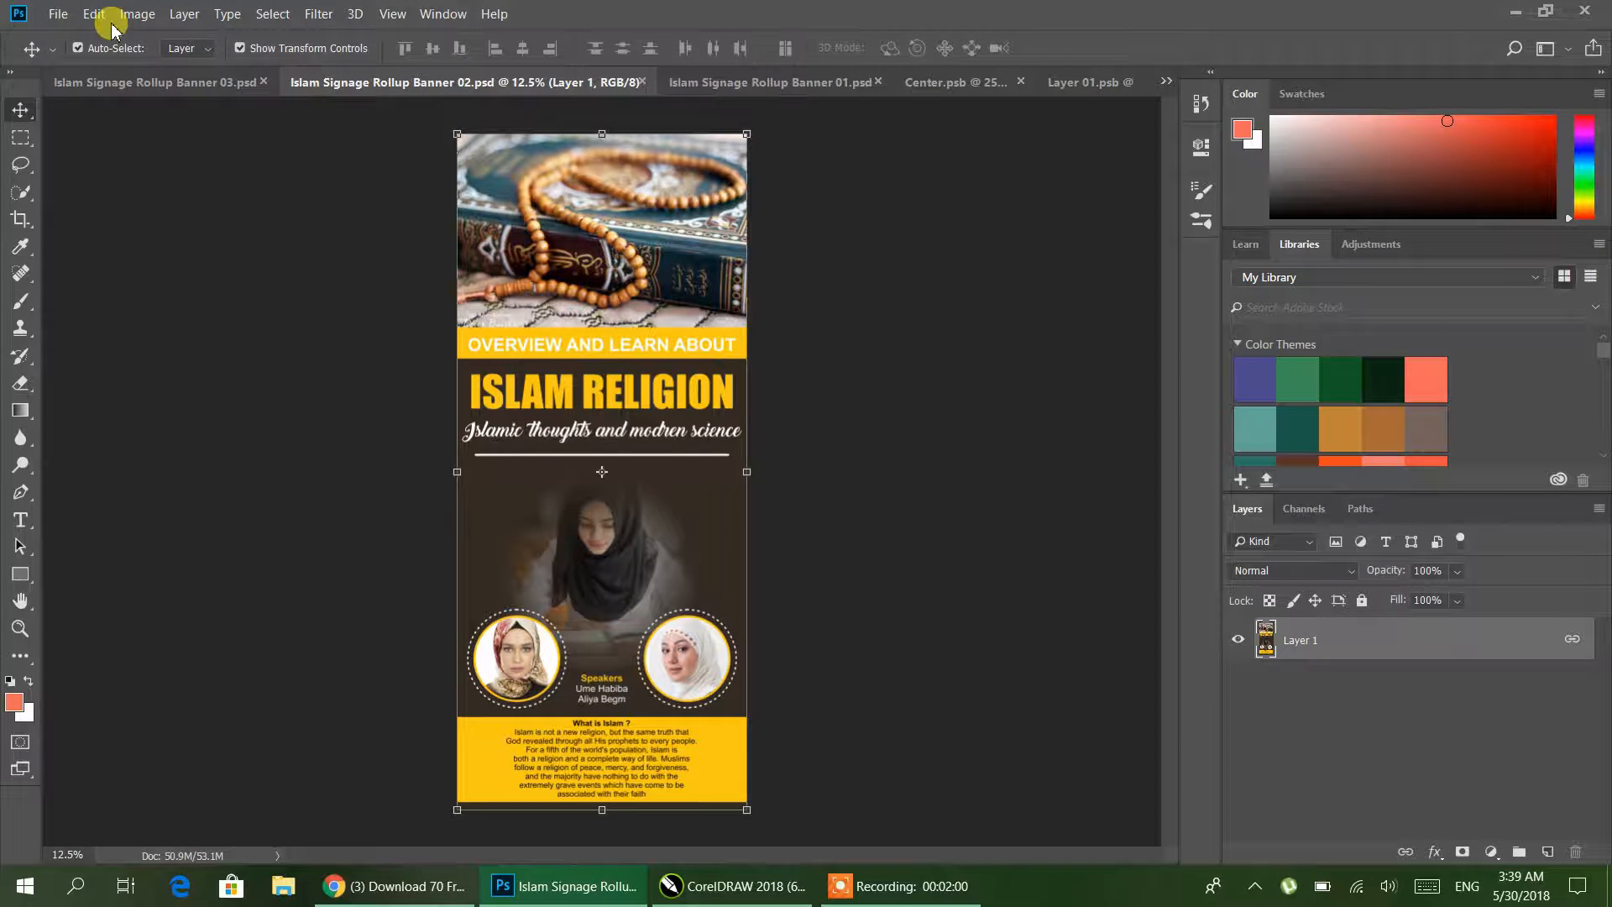
{"action": "left_click", "coordinate": [21, 136]}
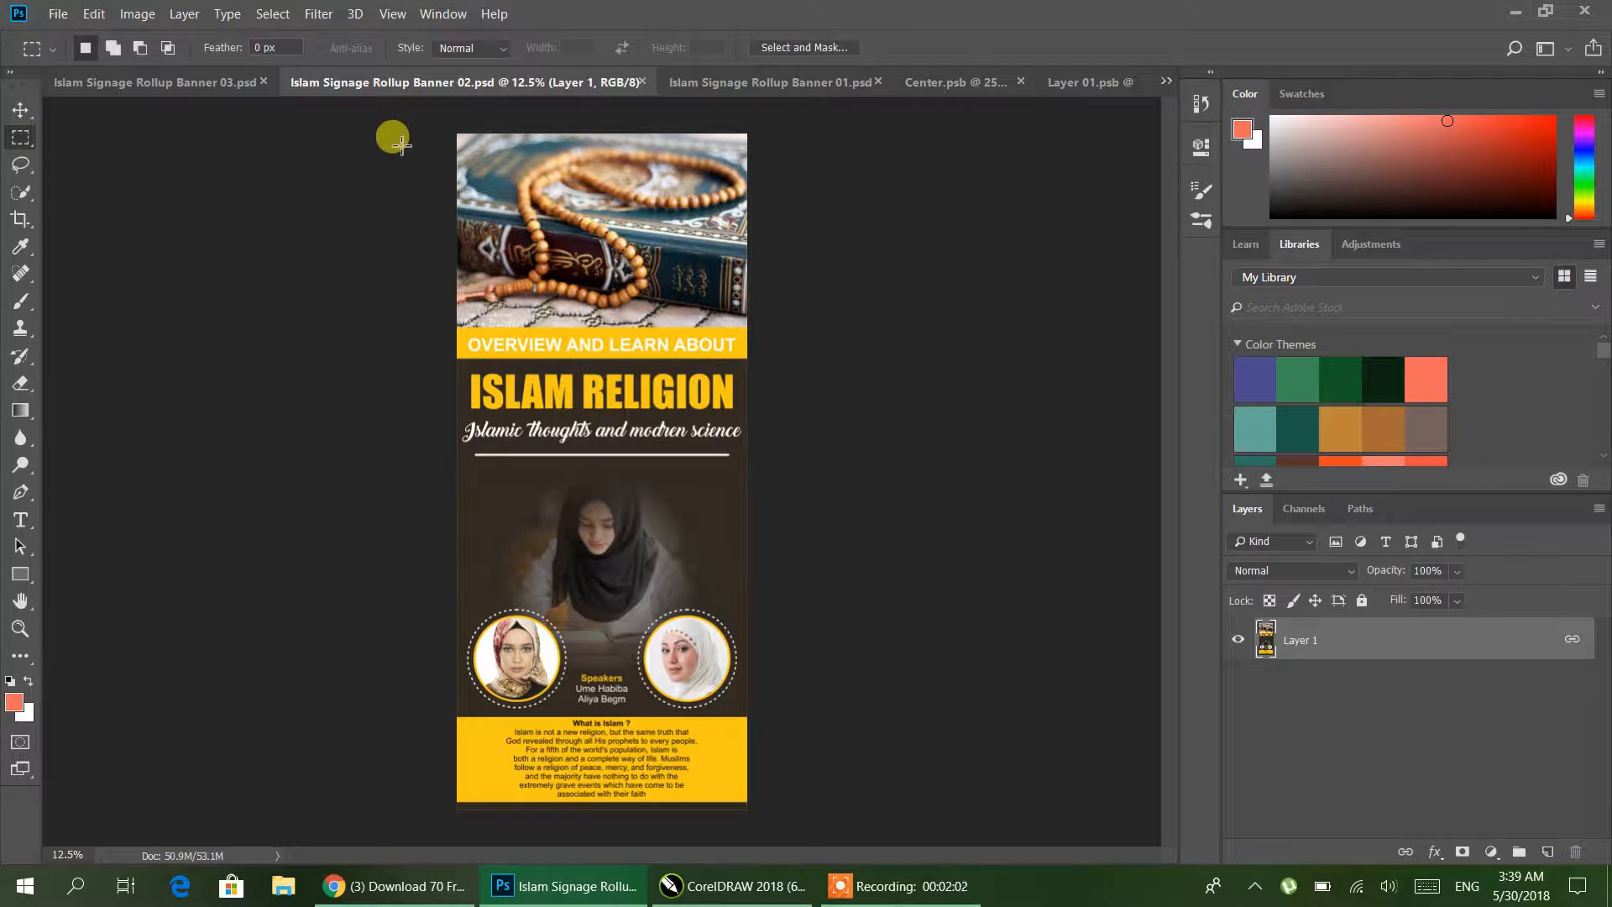
{"action": "left_click_drag", "start_coordinate": [438, 121], "coordinate": [759, 849]}
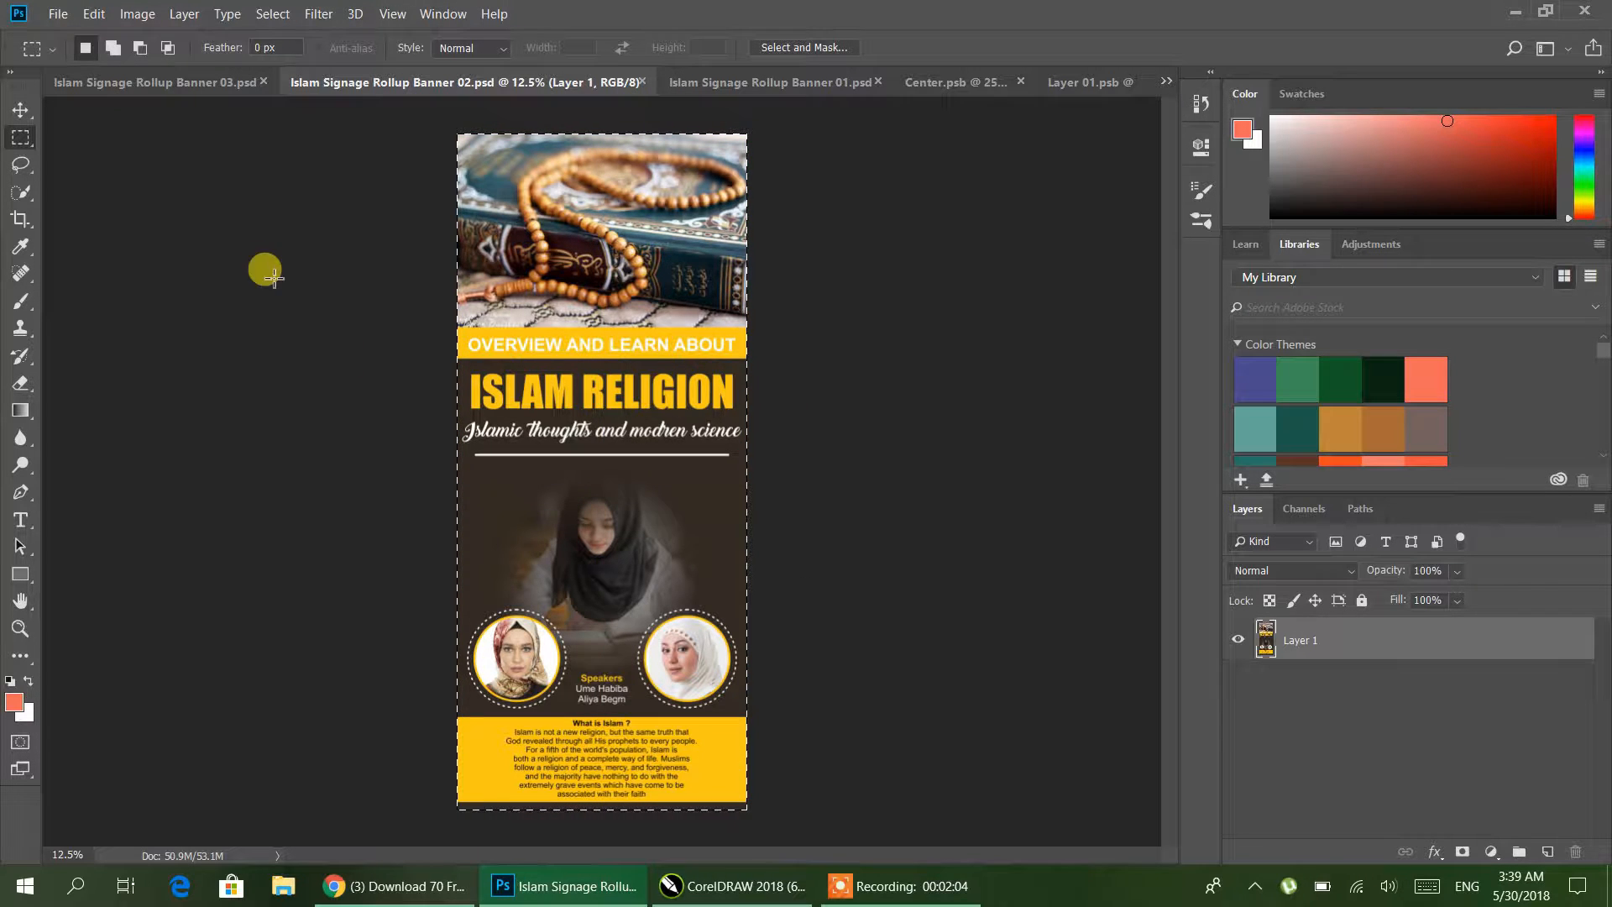
{"action": "left_click", "coordinate": [95, 15]}
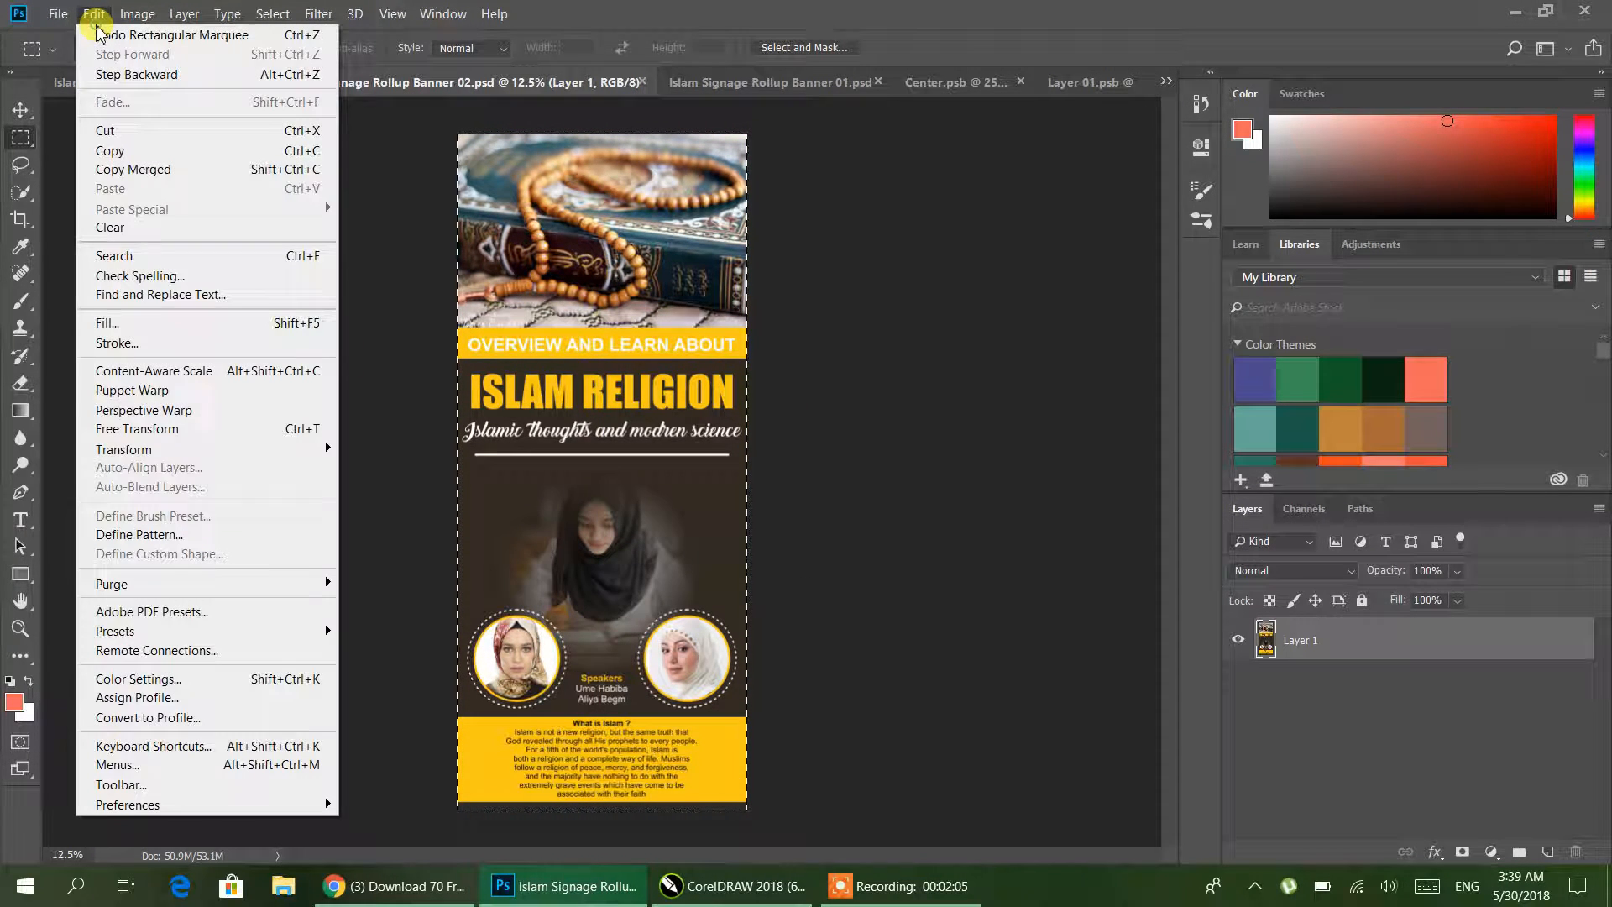
{"action": "left_click", "coordinate": [110, 152]}
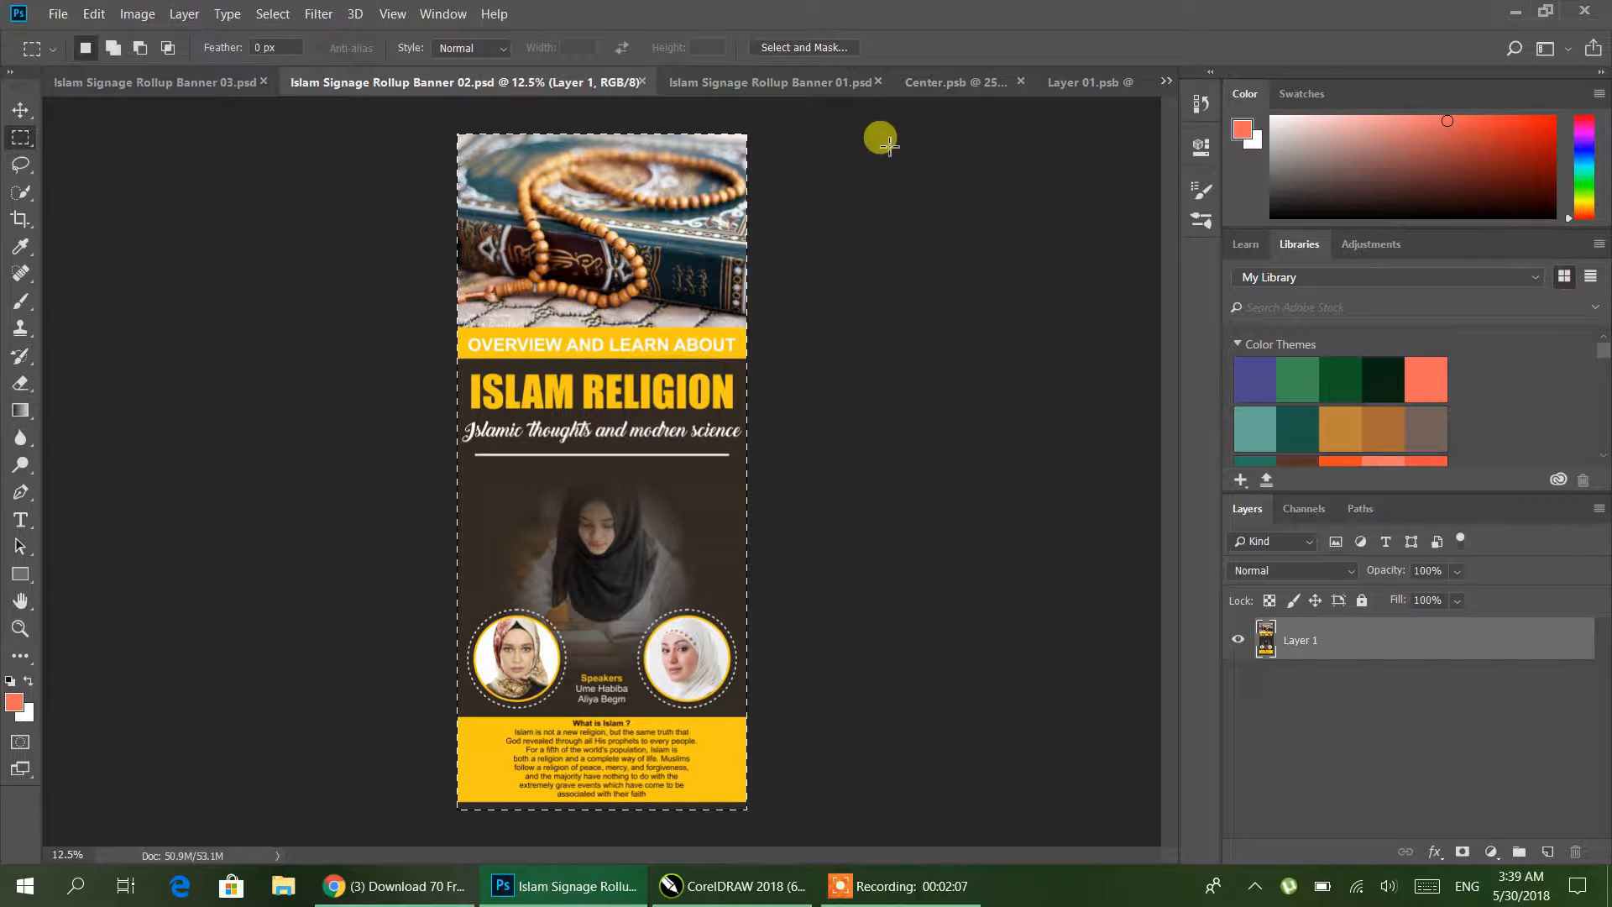
- Paste the copied yellow banner into Layer 01.psb above the existing layers
{"action": "left_click", "coordinate": [964, 90]}
{"action": "left_click", "coordinate": [1100, 82]}
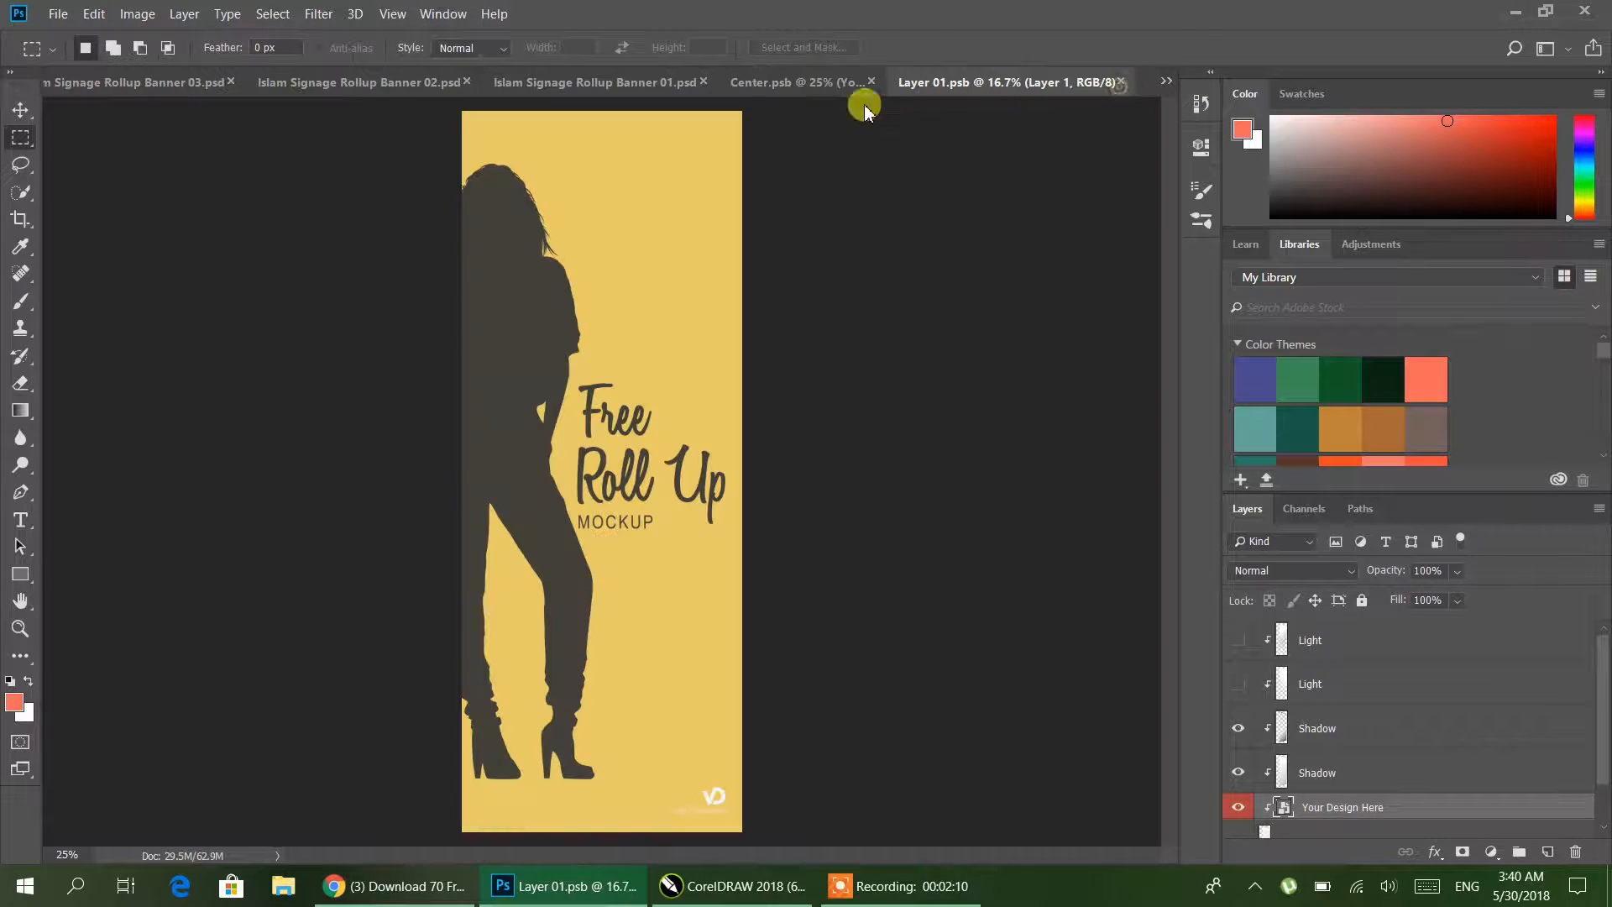
{"action": "left_click", "coordinate": [93, 14]}
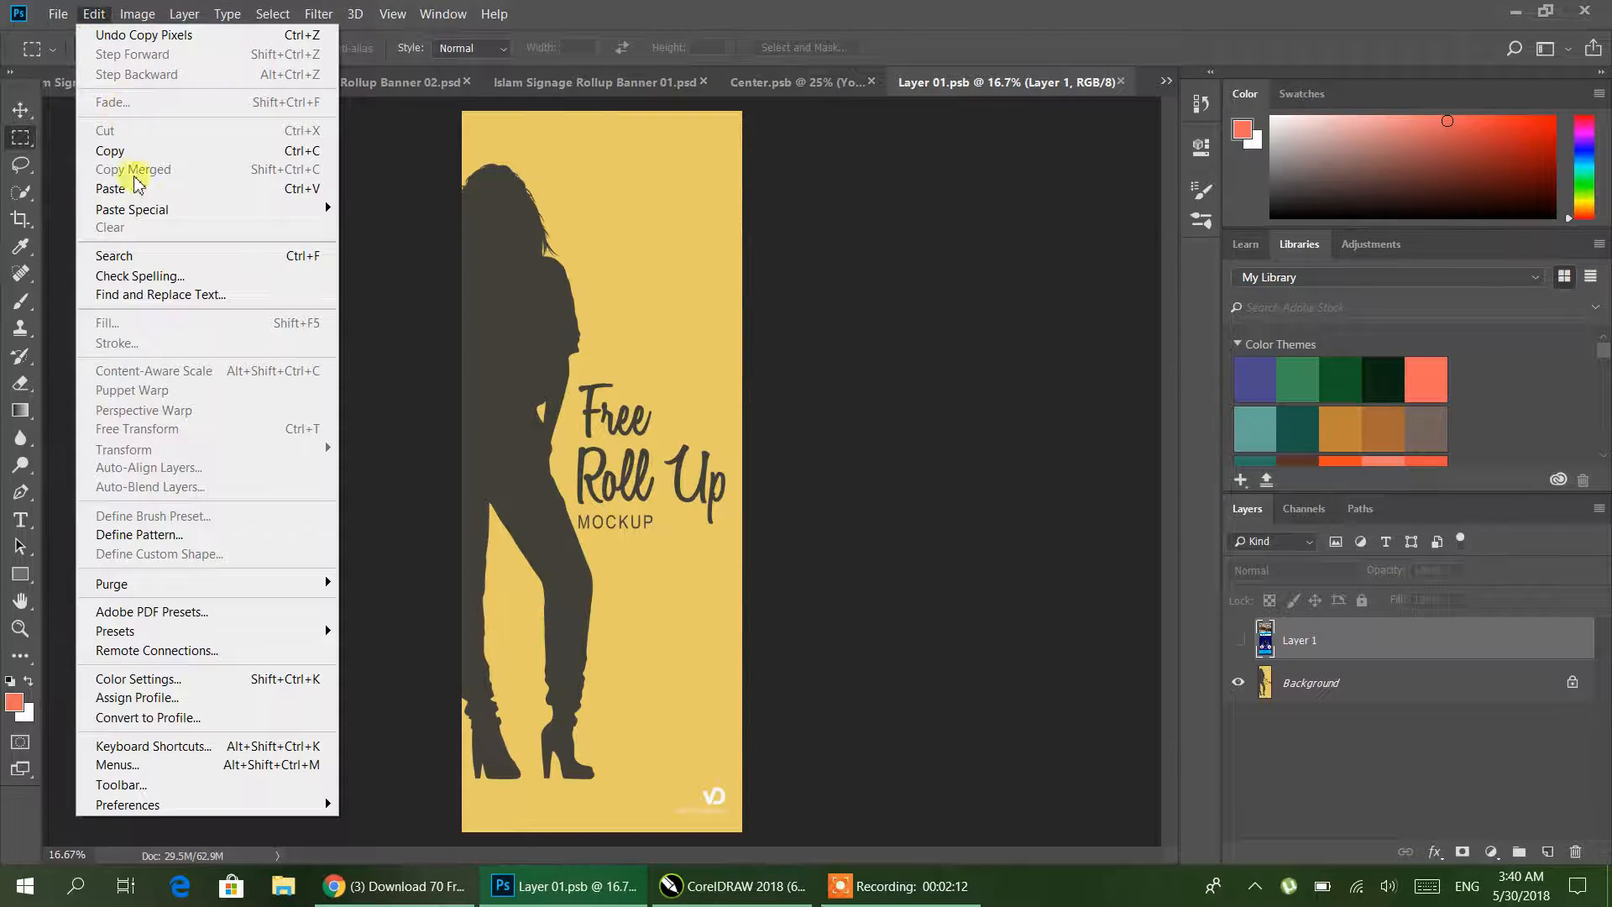
{"action": "left_click", "coordinate": [134, 191]}
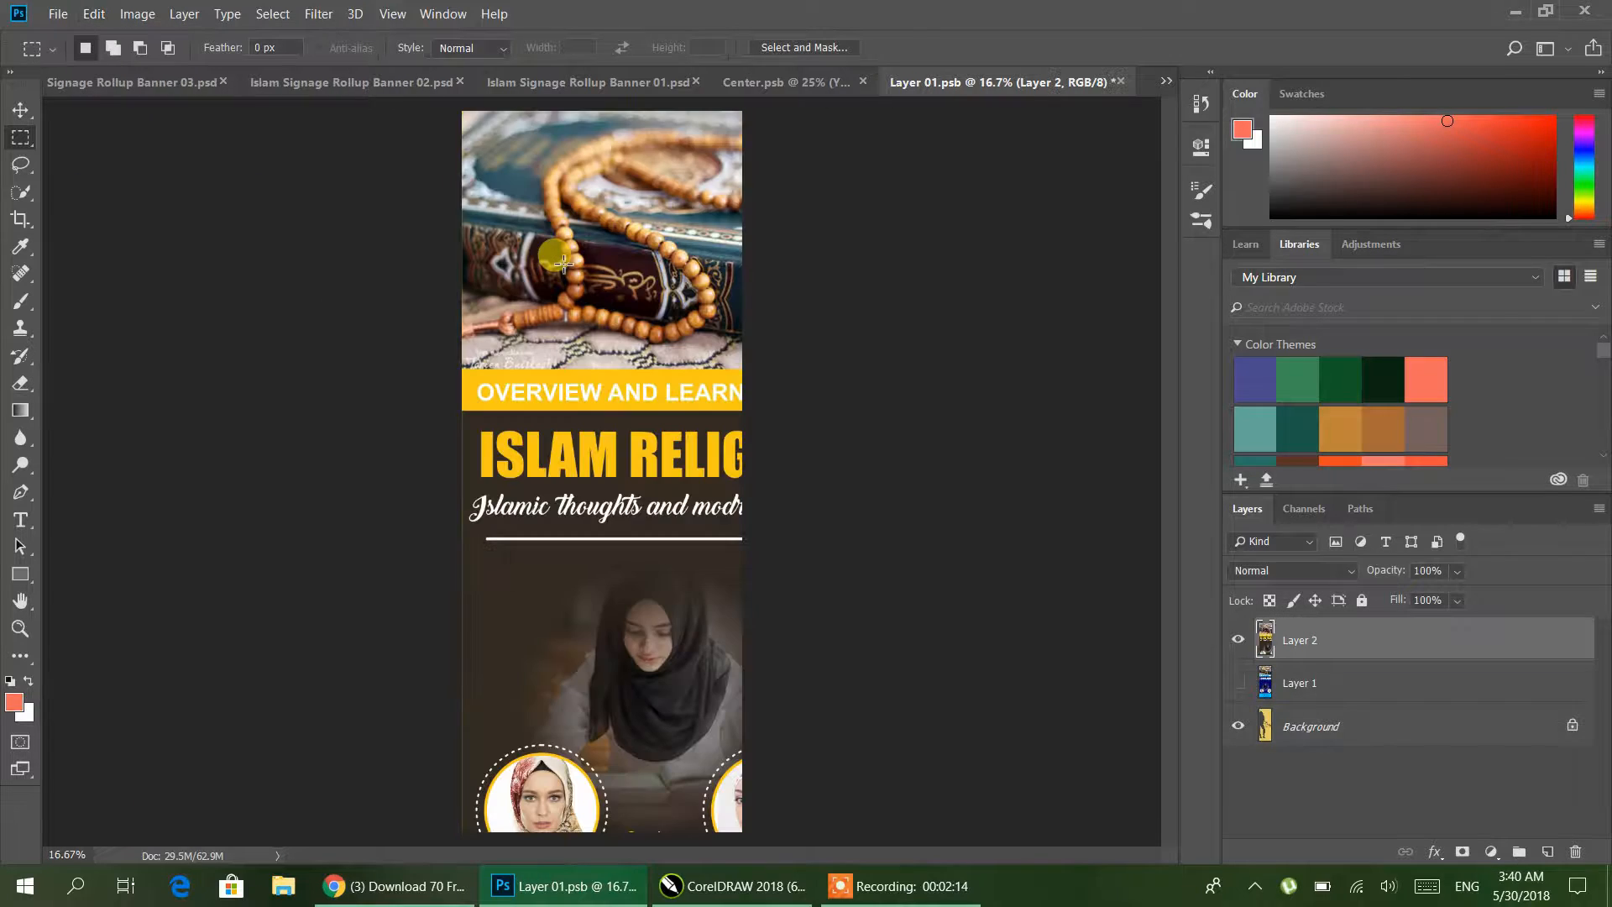
- Scale the pasted yellow banner to 72.44% width and 80% height so it fills the Layer 01.psb canvas, and apply the transform
{"action": "left_click", "coordinate": [20, 109]}
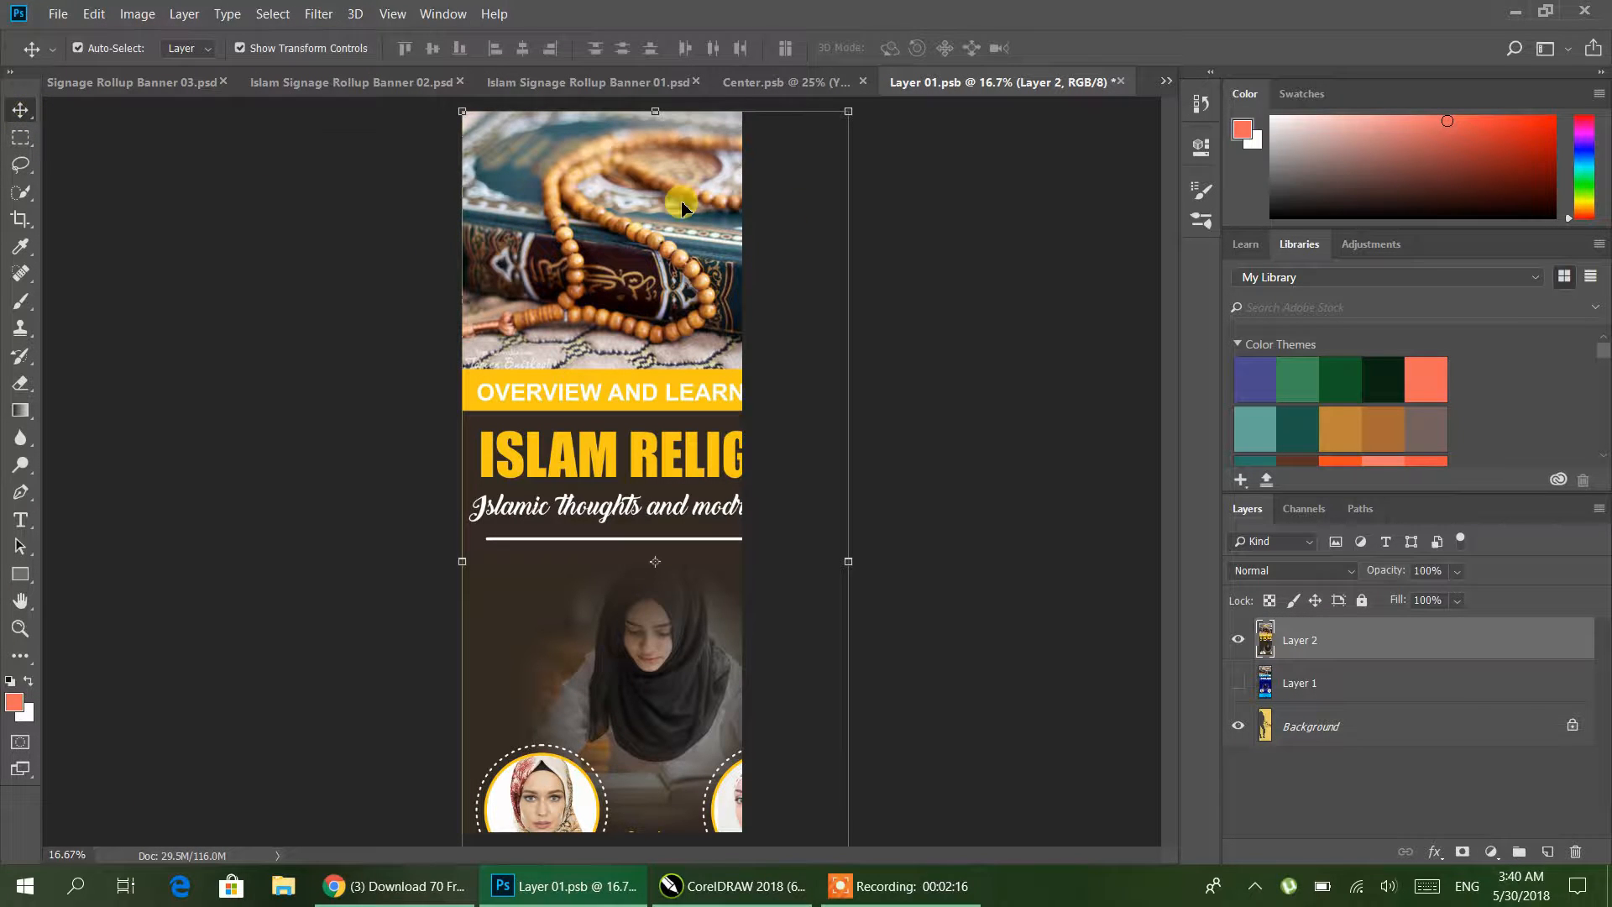
{"action": "left_click", "coordinate": [846, 112]}
{"action": "left_click_drag", "start_coordinate": [846, 112], "coordinate": [739, 529]}
{"action": "left_click_drag", "start_coordinate": [630, 569], "coordinate": [630, 169]}
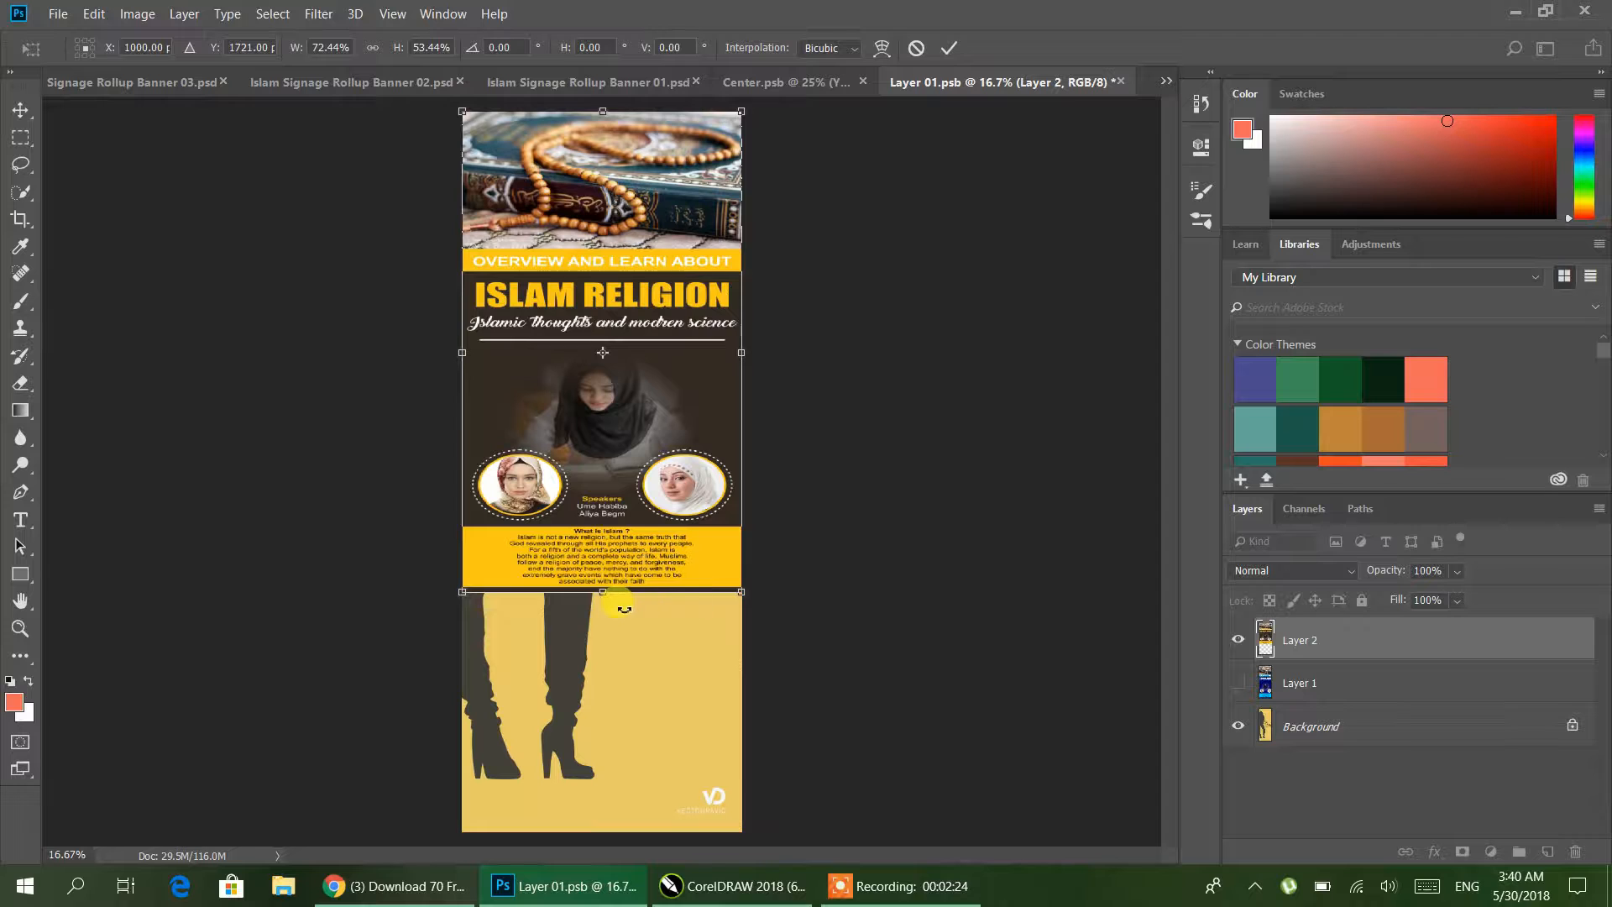
{"action": "left_click_drag", "start_coordinate": [613, 598], "coordinate": [603, 831]}
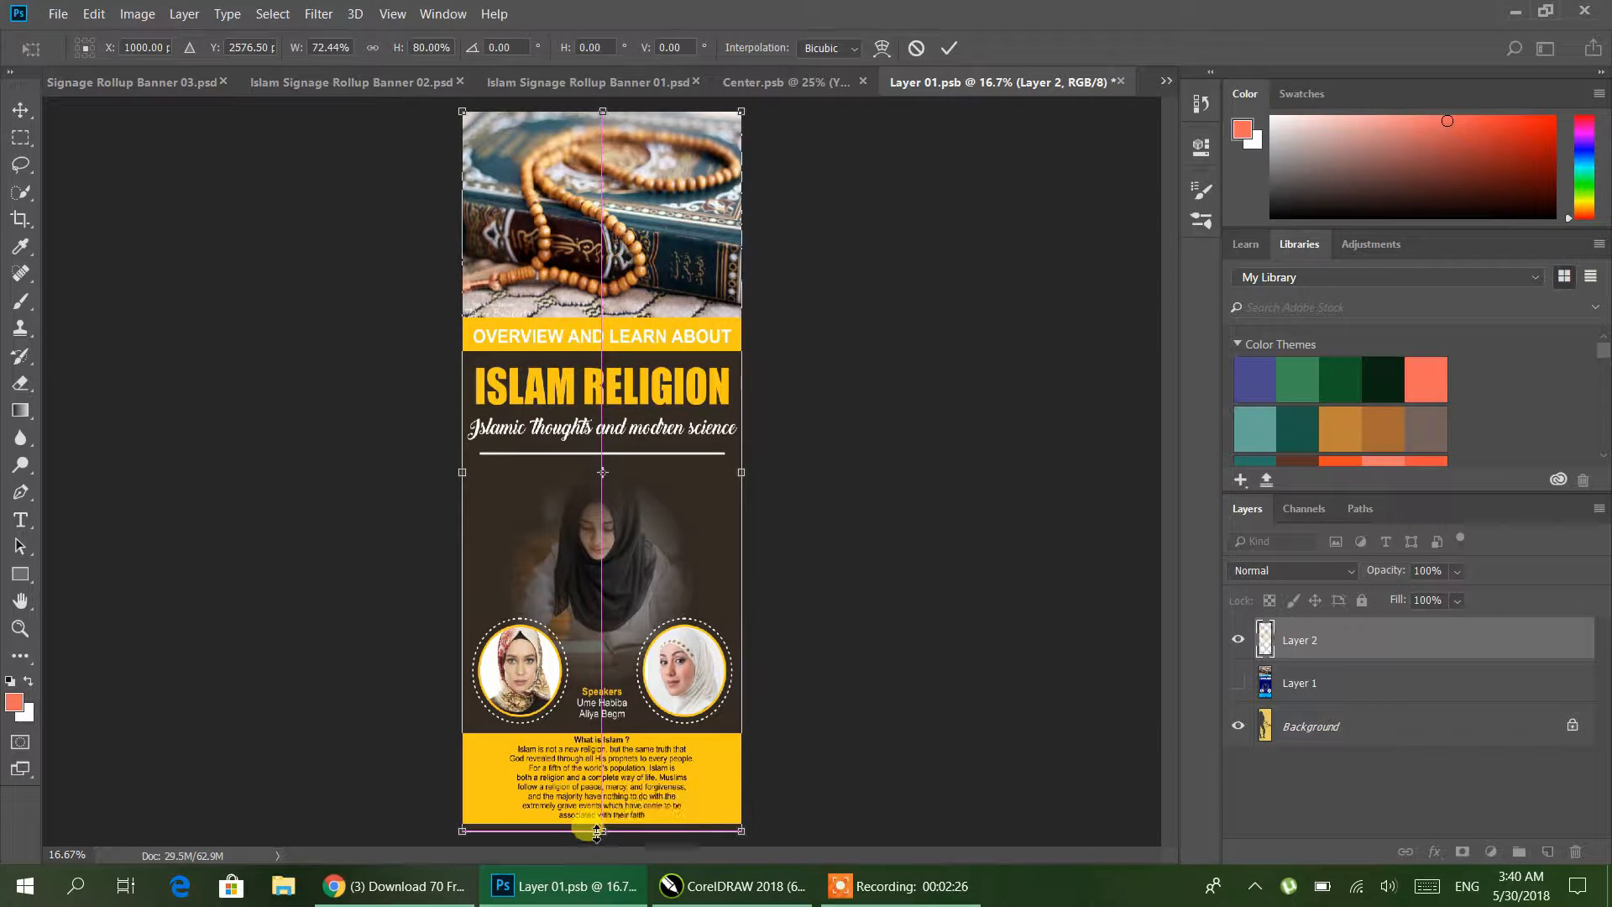
{"action": "left_click_drag", "start_coordinate": [739, 473], "coordinate": [739, 474]}
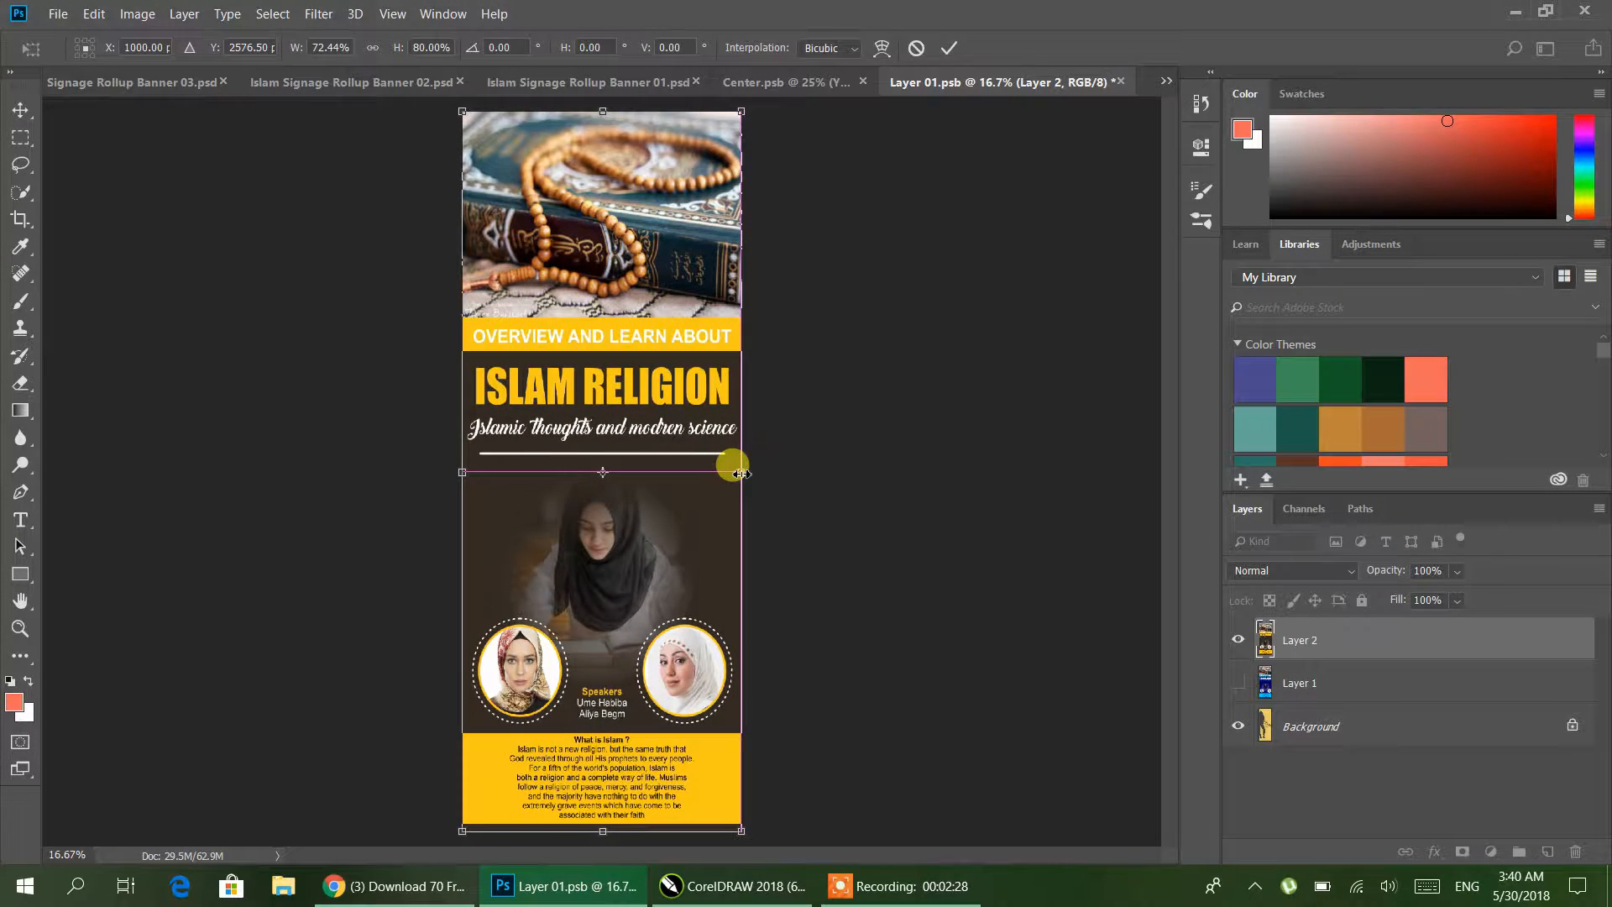
{"action": "left_click", "coordinate": [952, 48]}
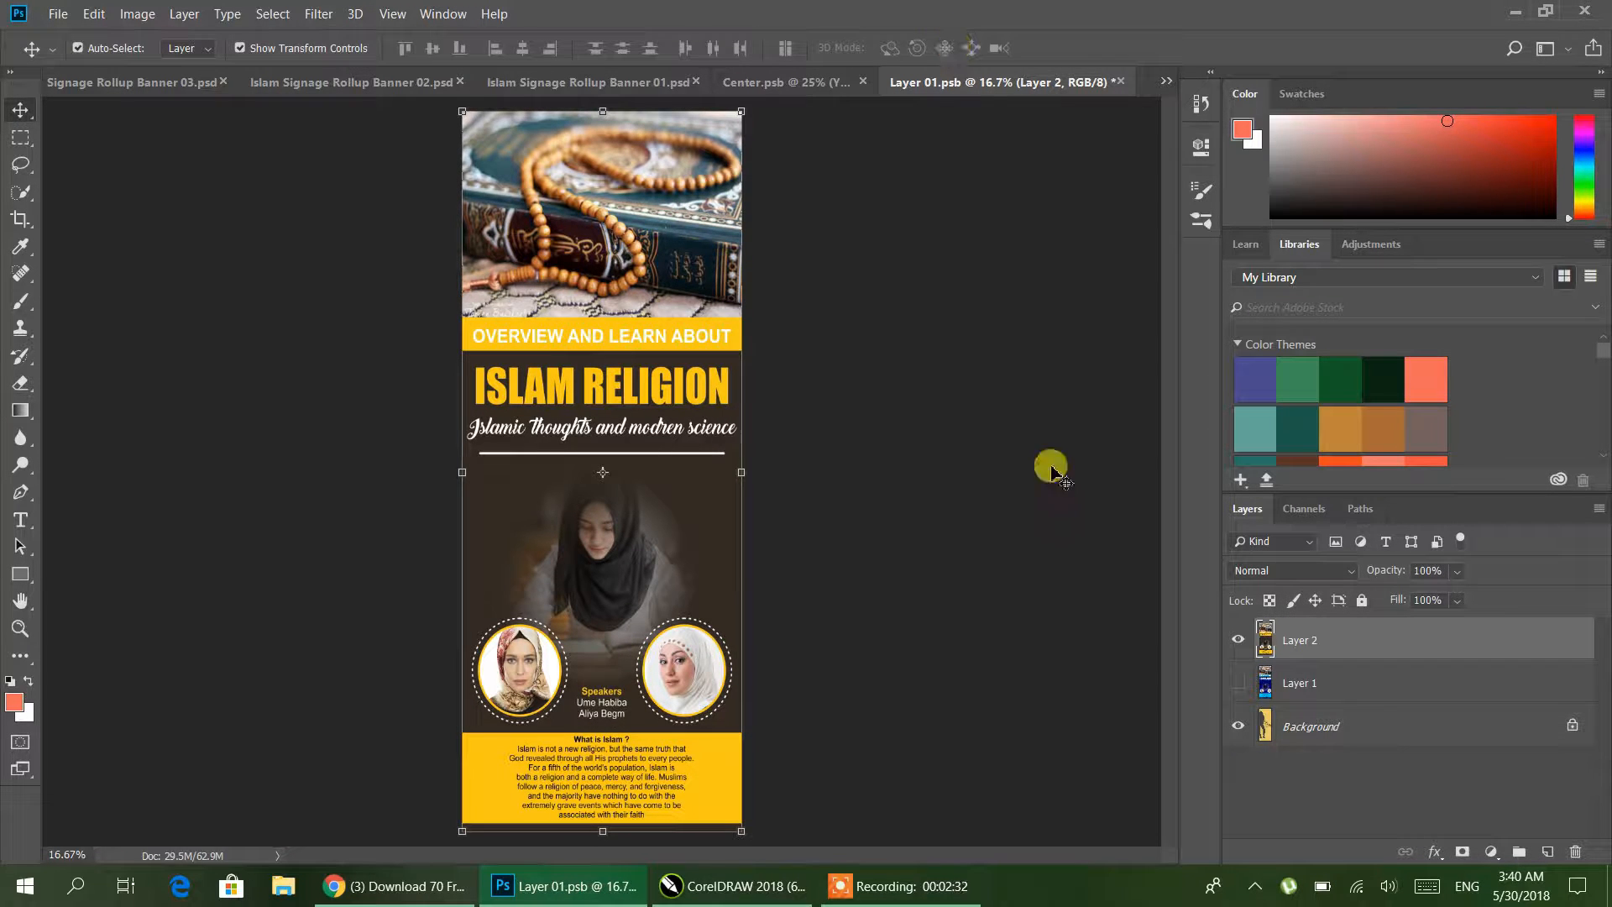
- Save and close Layer 01.psb and its parent smart object Center.psb to update the mockup's center banner
{"action": "left_click", "coordinate": [57, 14]}
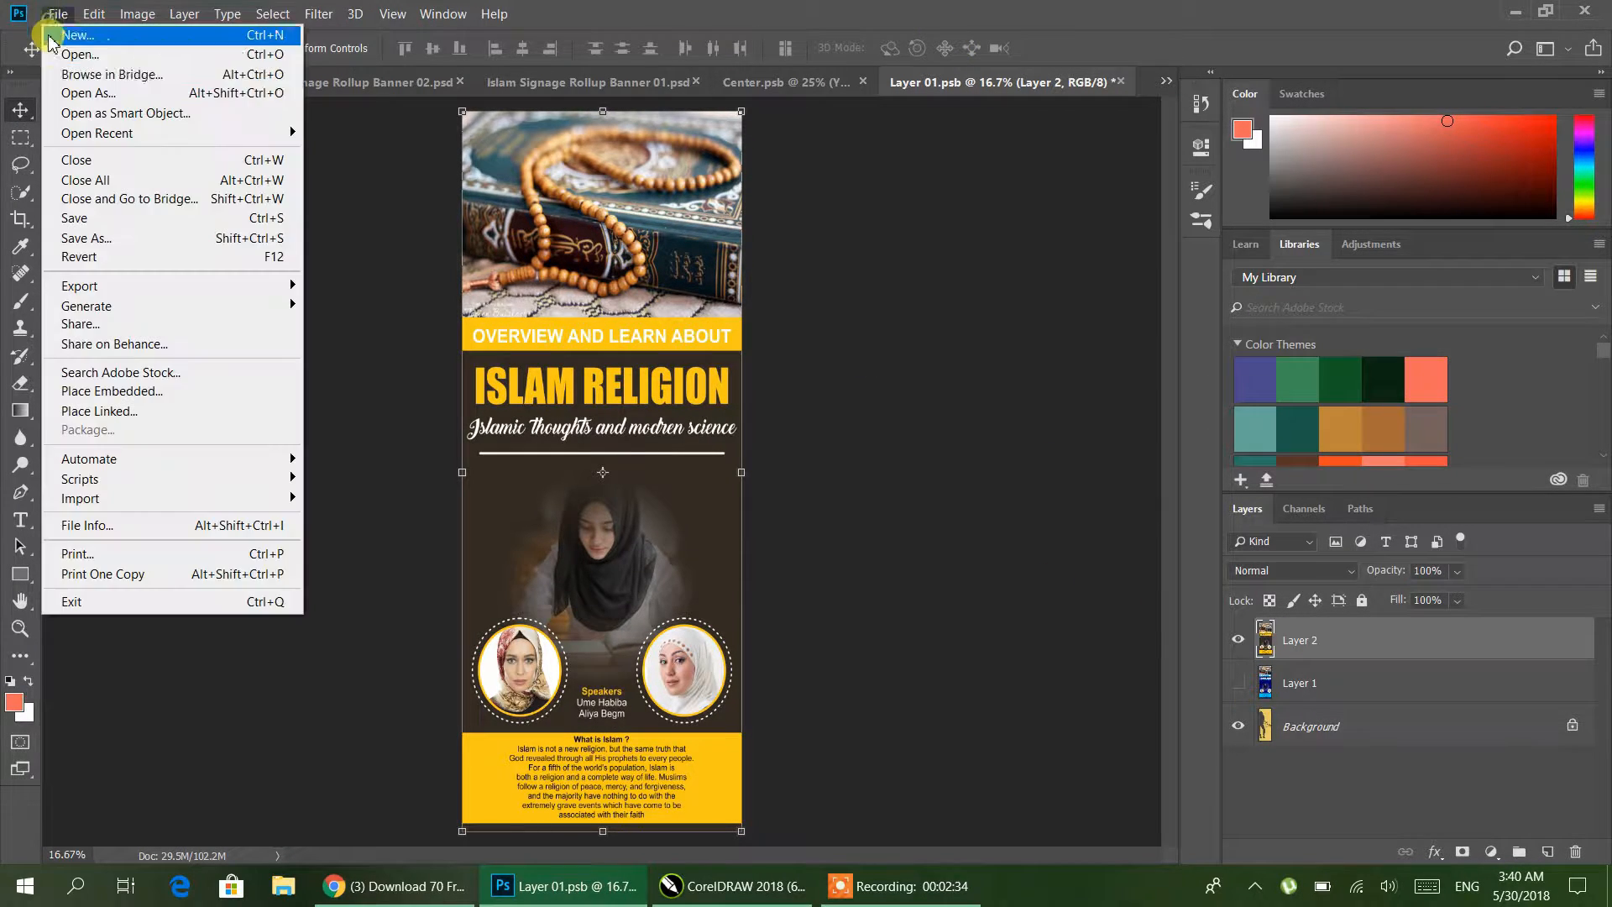
{"action": "left_click", "coordinate": [115, 219]}
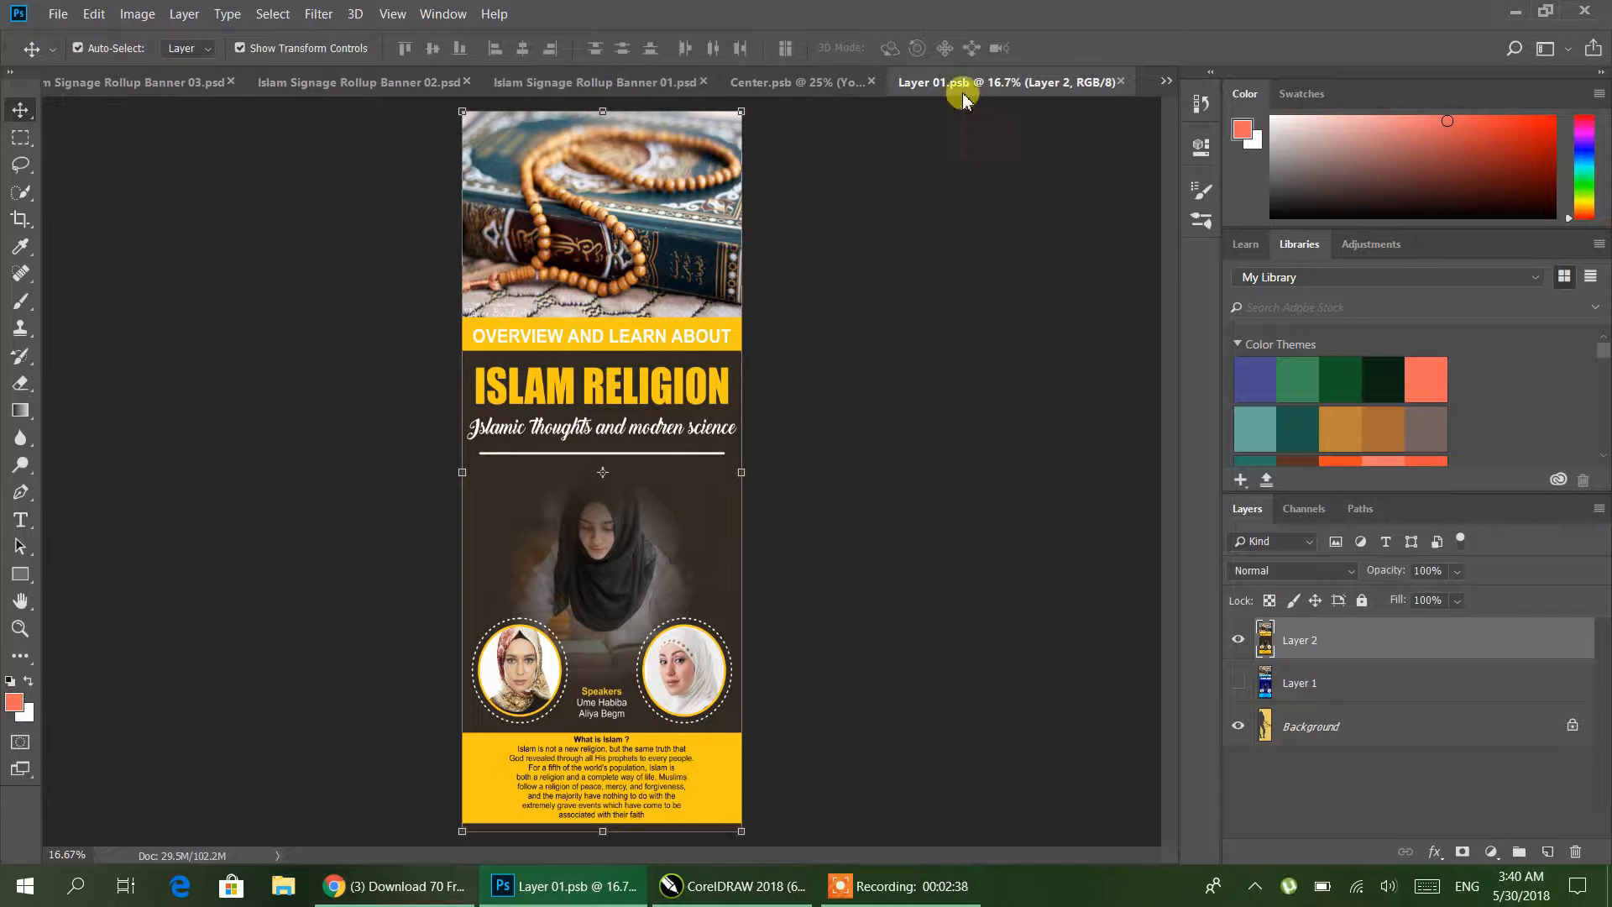
{"action": "left_click", "coordinate": [1123, 82]}
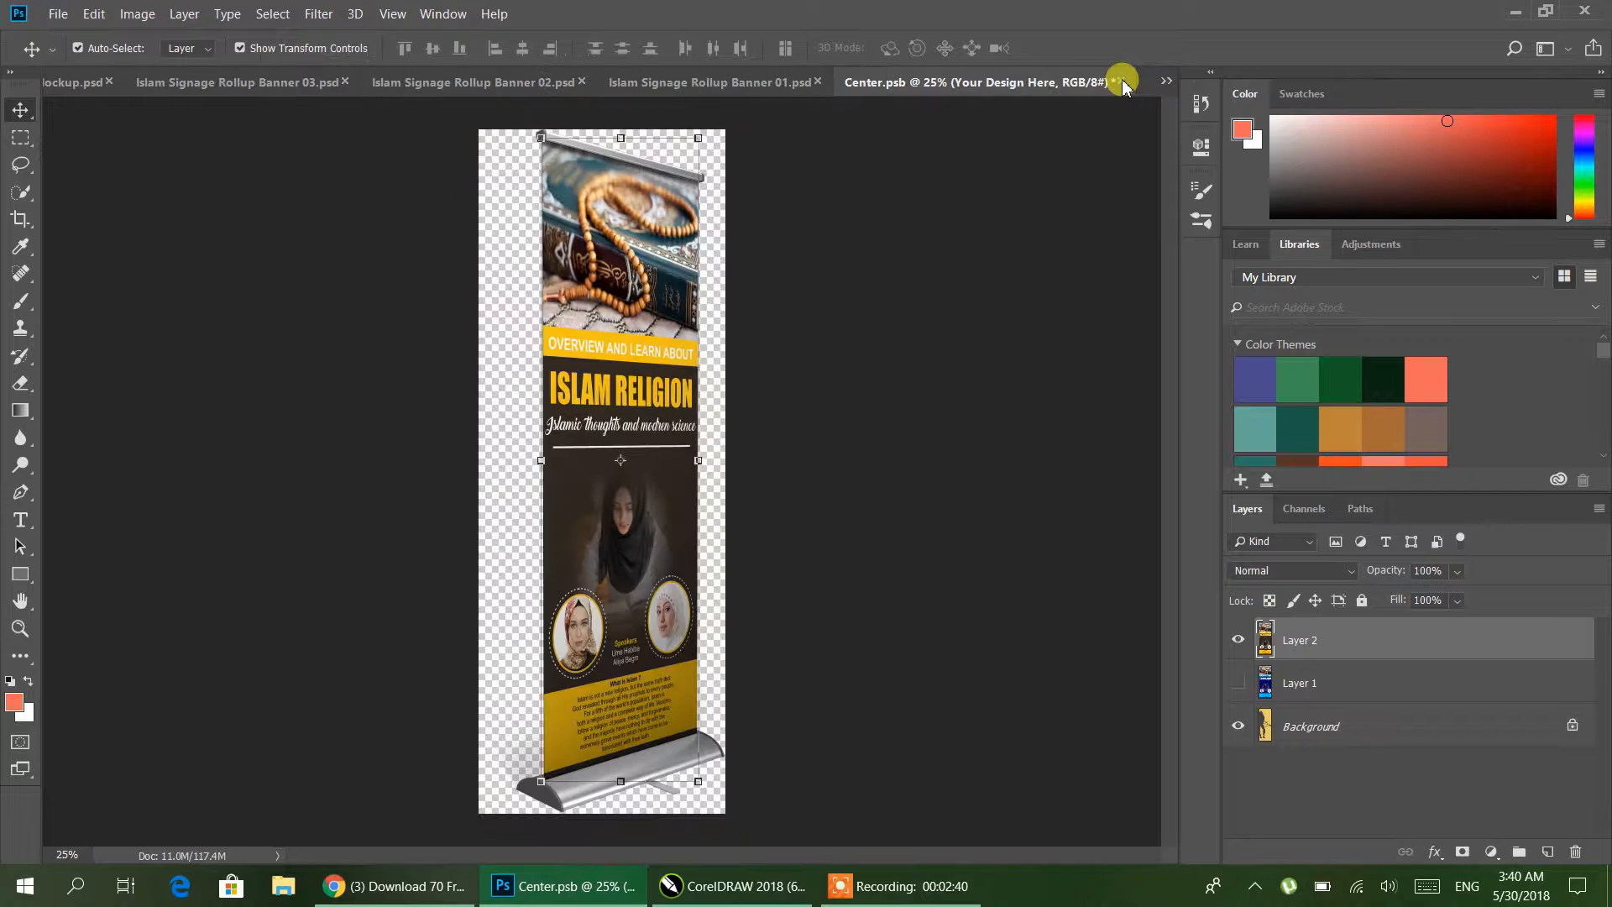
{"action": "left_click", "coordinate": [57, 13]}
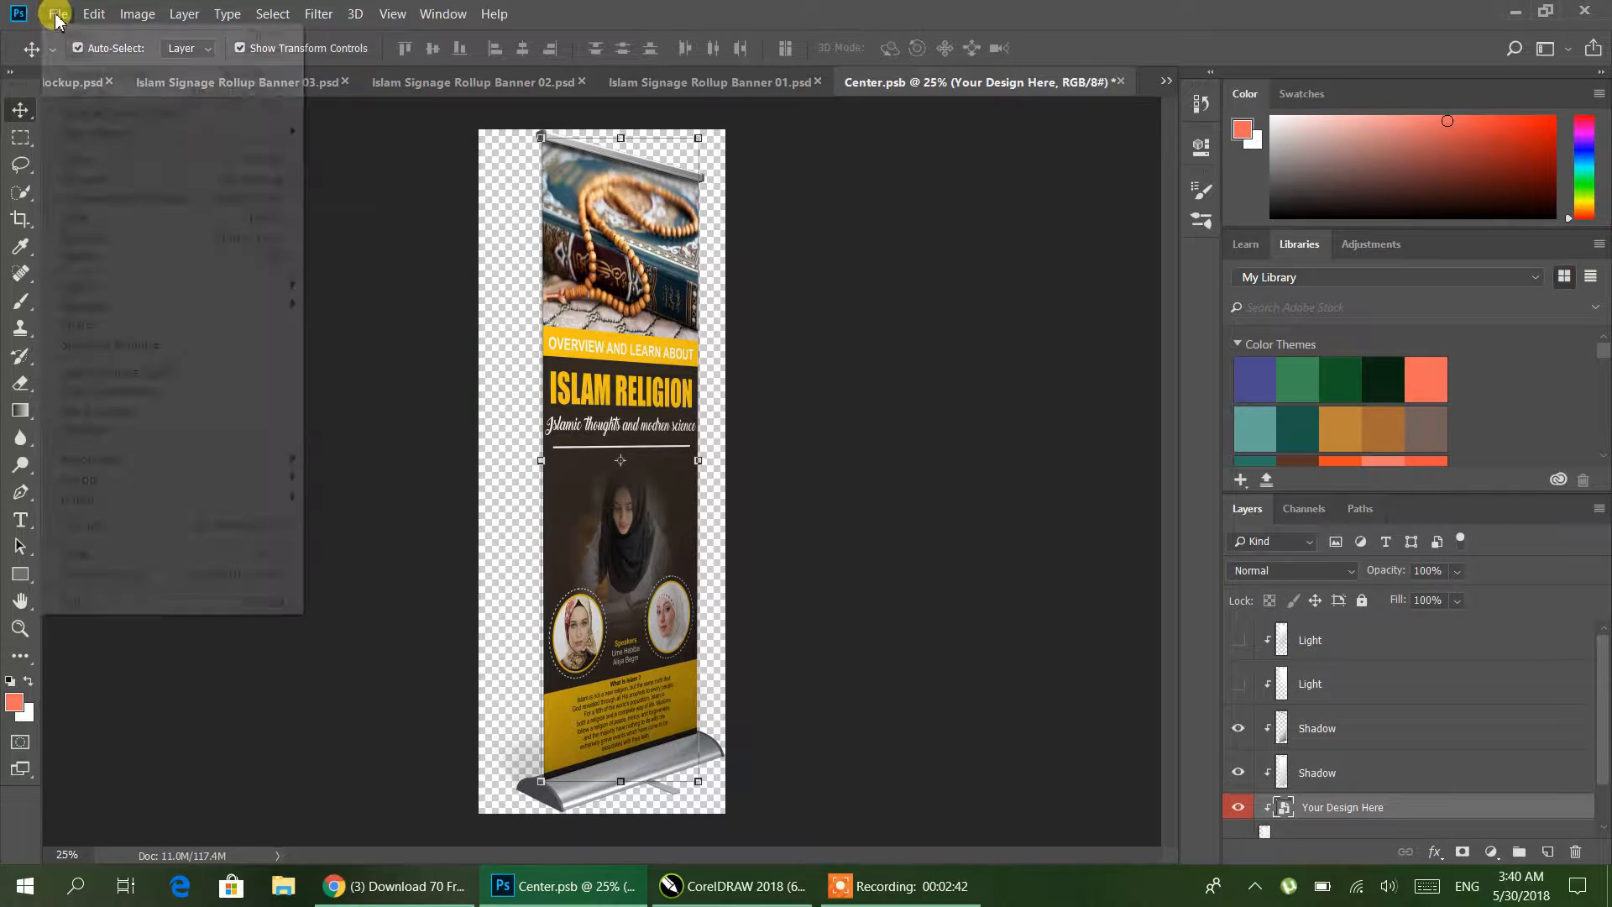
{"action": "left_click", "coordinate": [77, 220]}
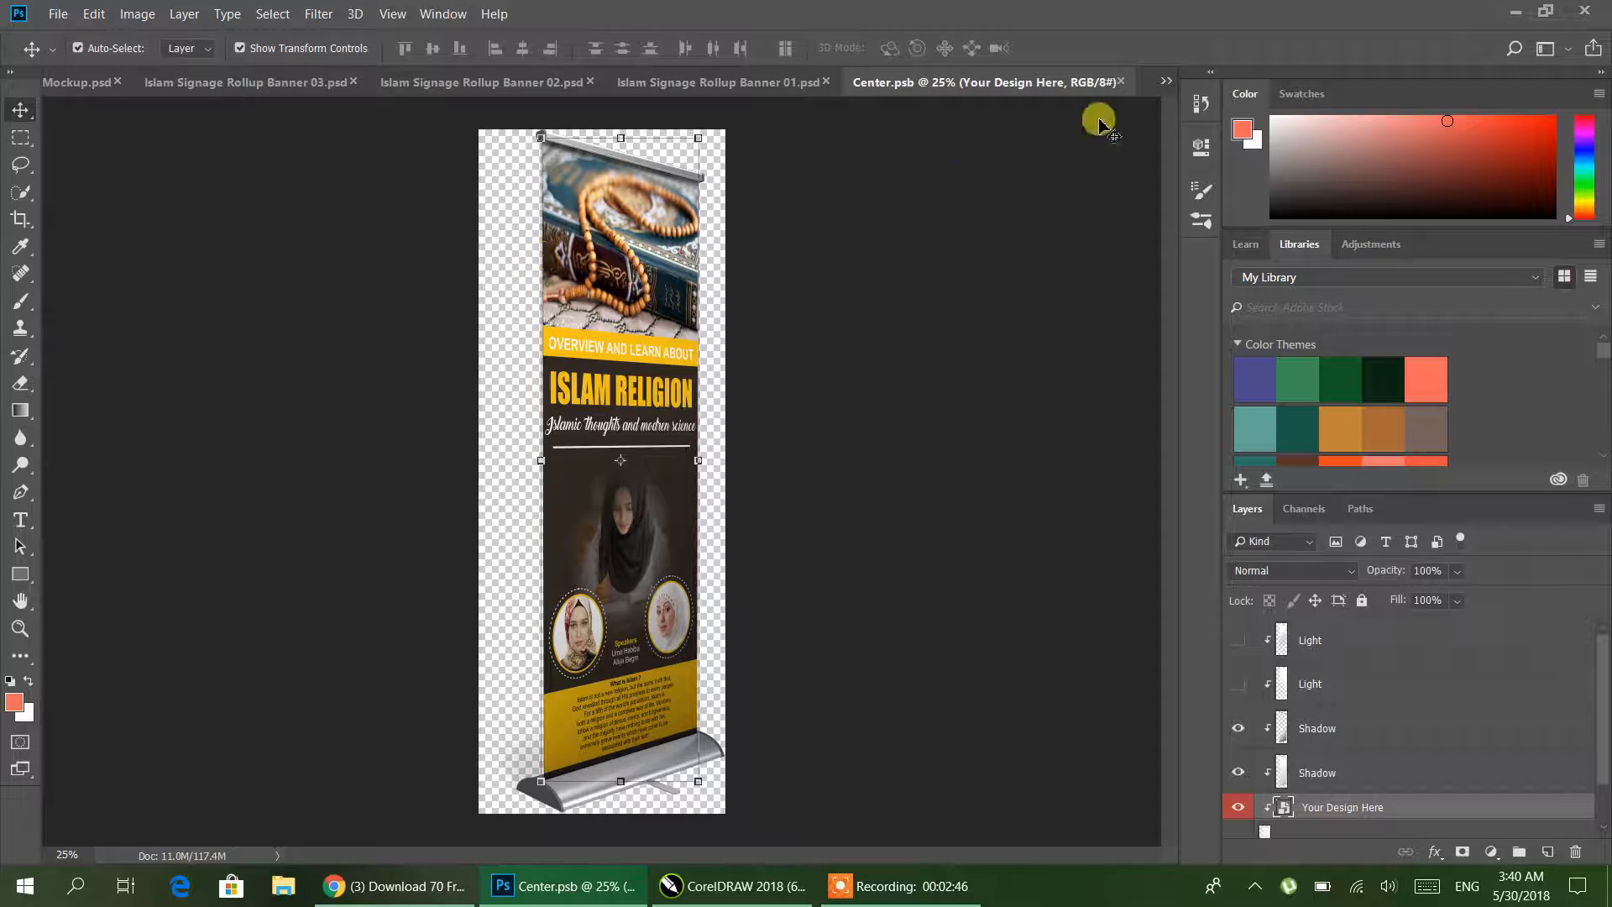
{"action": "left_click", "coordinate": [1121, 82]}
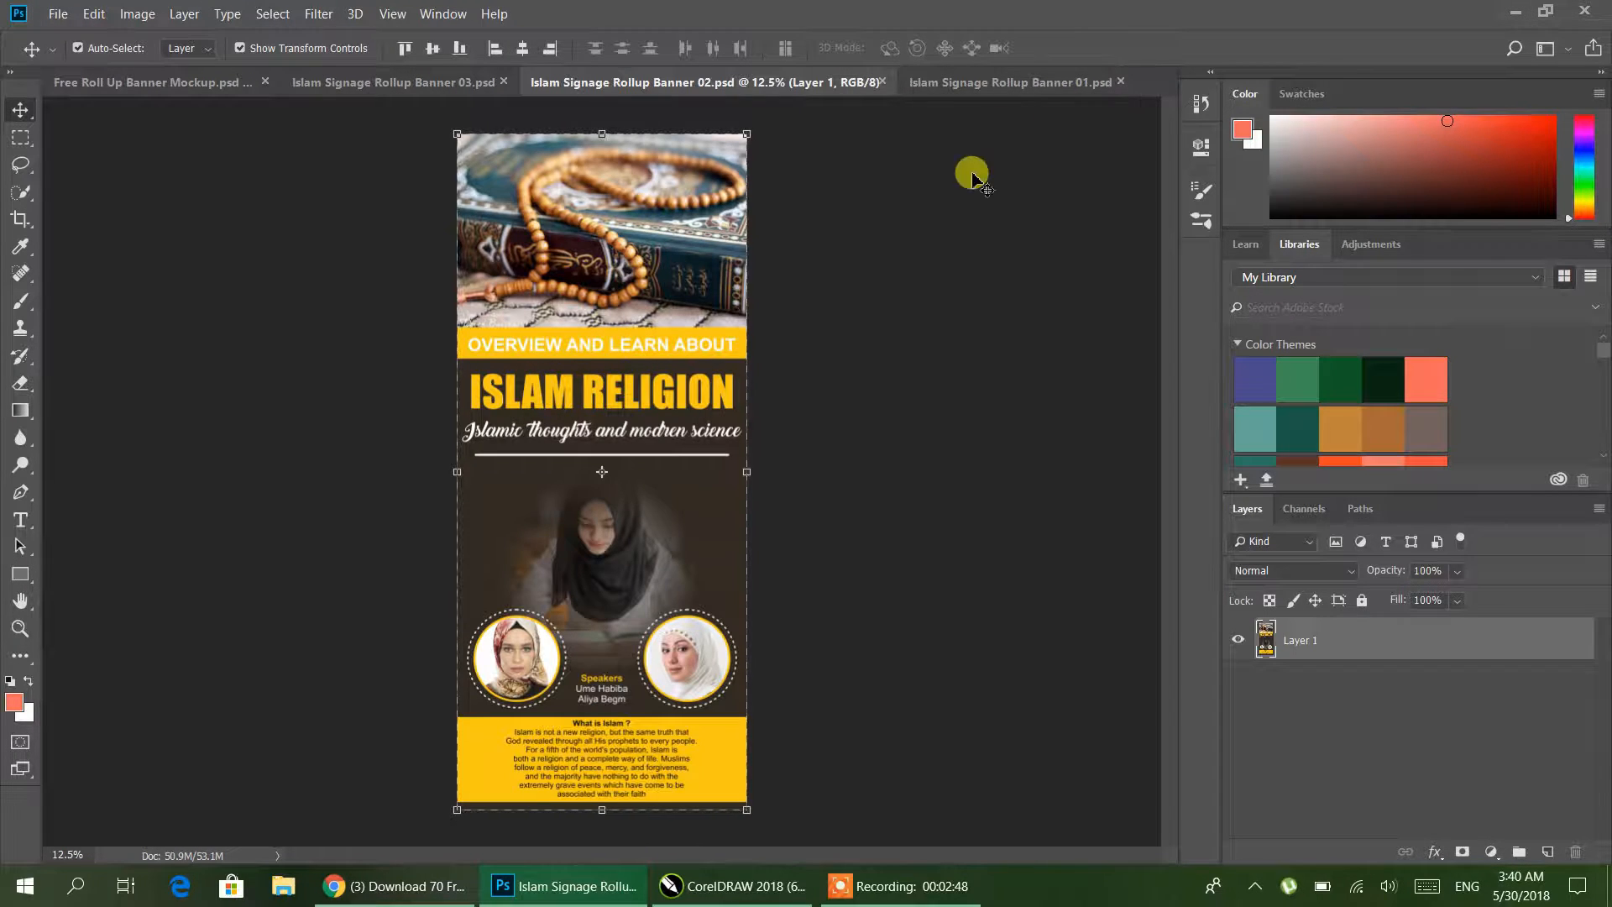
- Check the updated center banner in the mockup, and close Islam Signage Rollup Banner 02.psd
{"action": "left_click", "coordinate": [149, 84]}
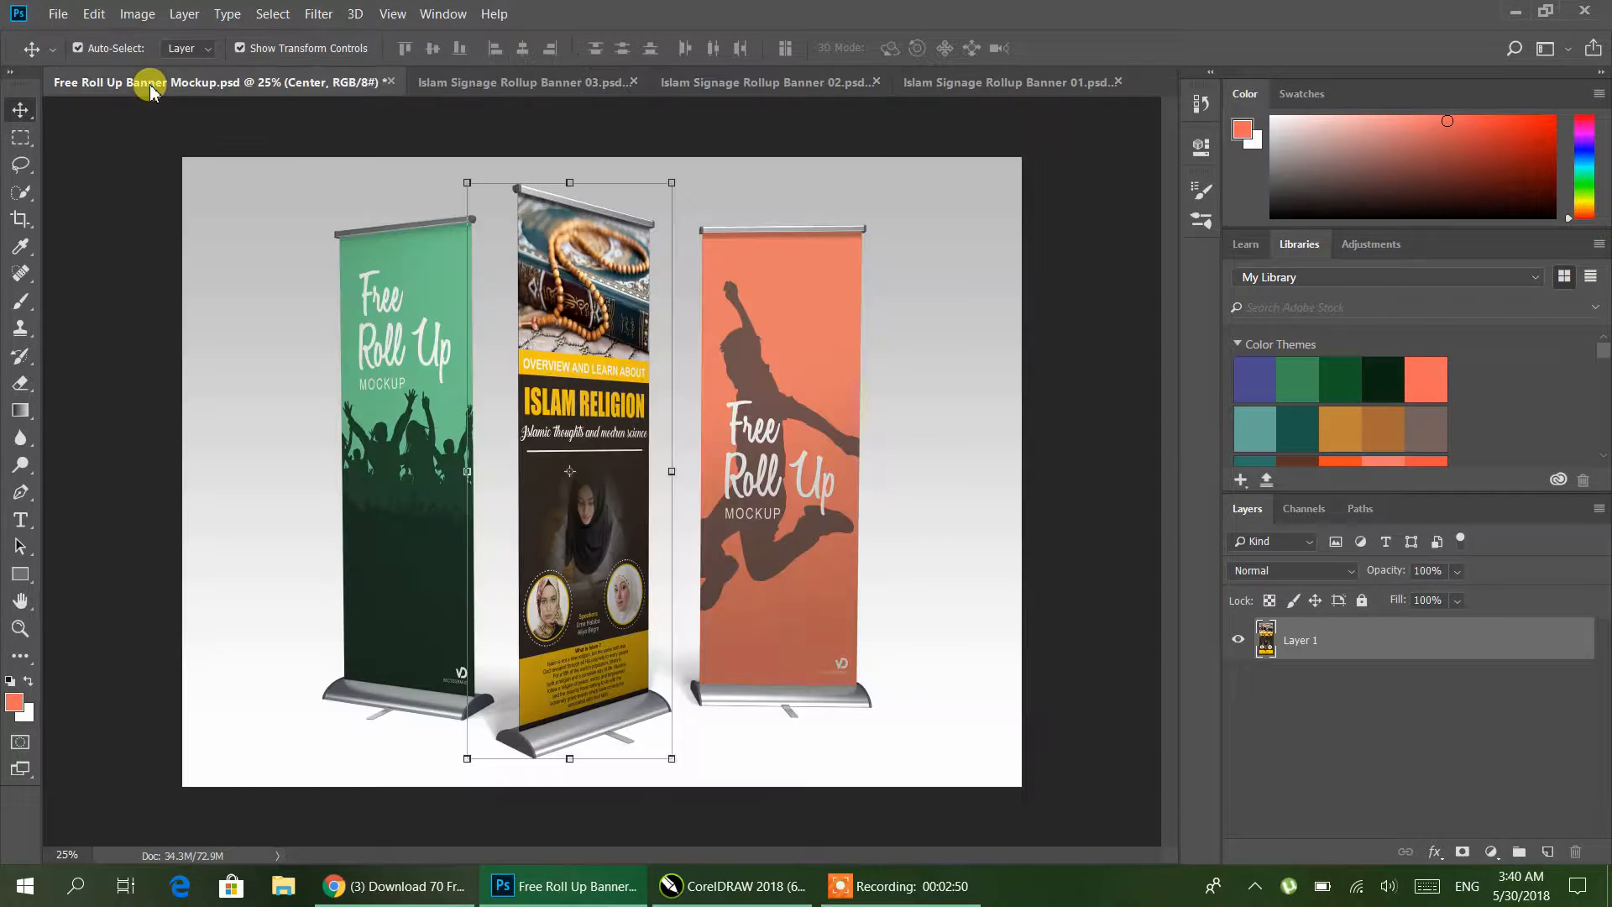
{"action": "left_click", "coordinate": [998, 94]}
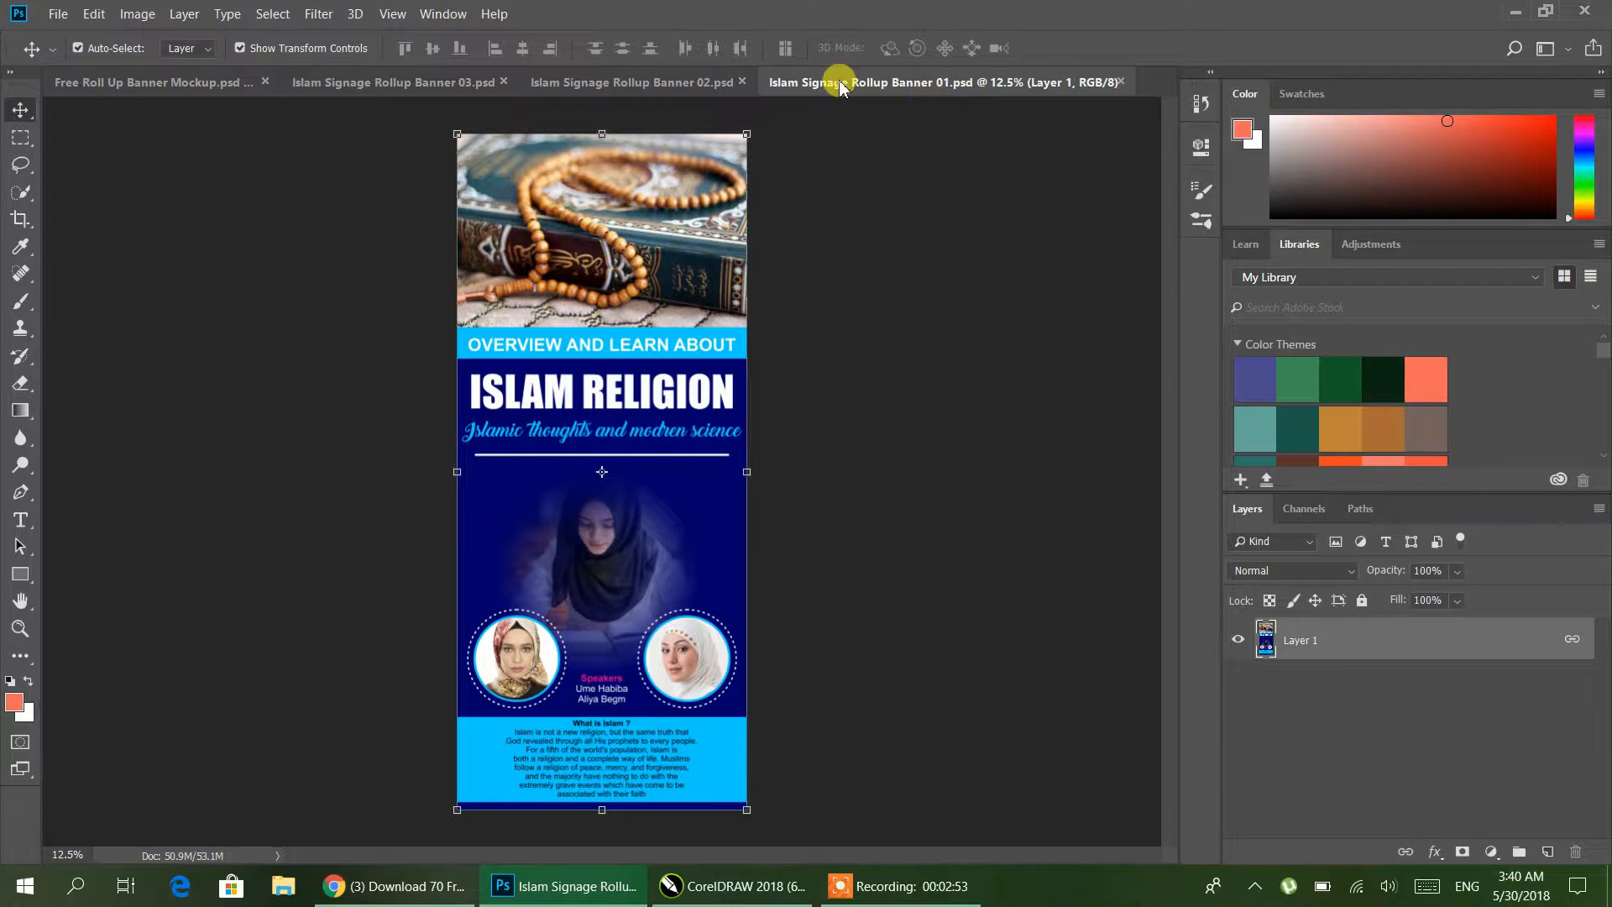
{"action": "left_click", "coordinate": [702, 84]}
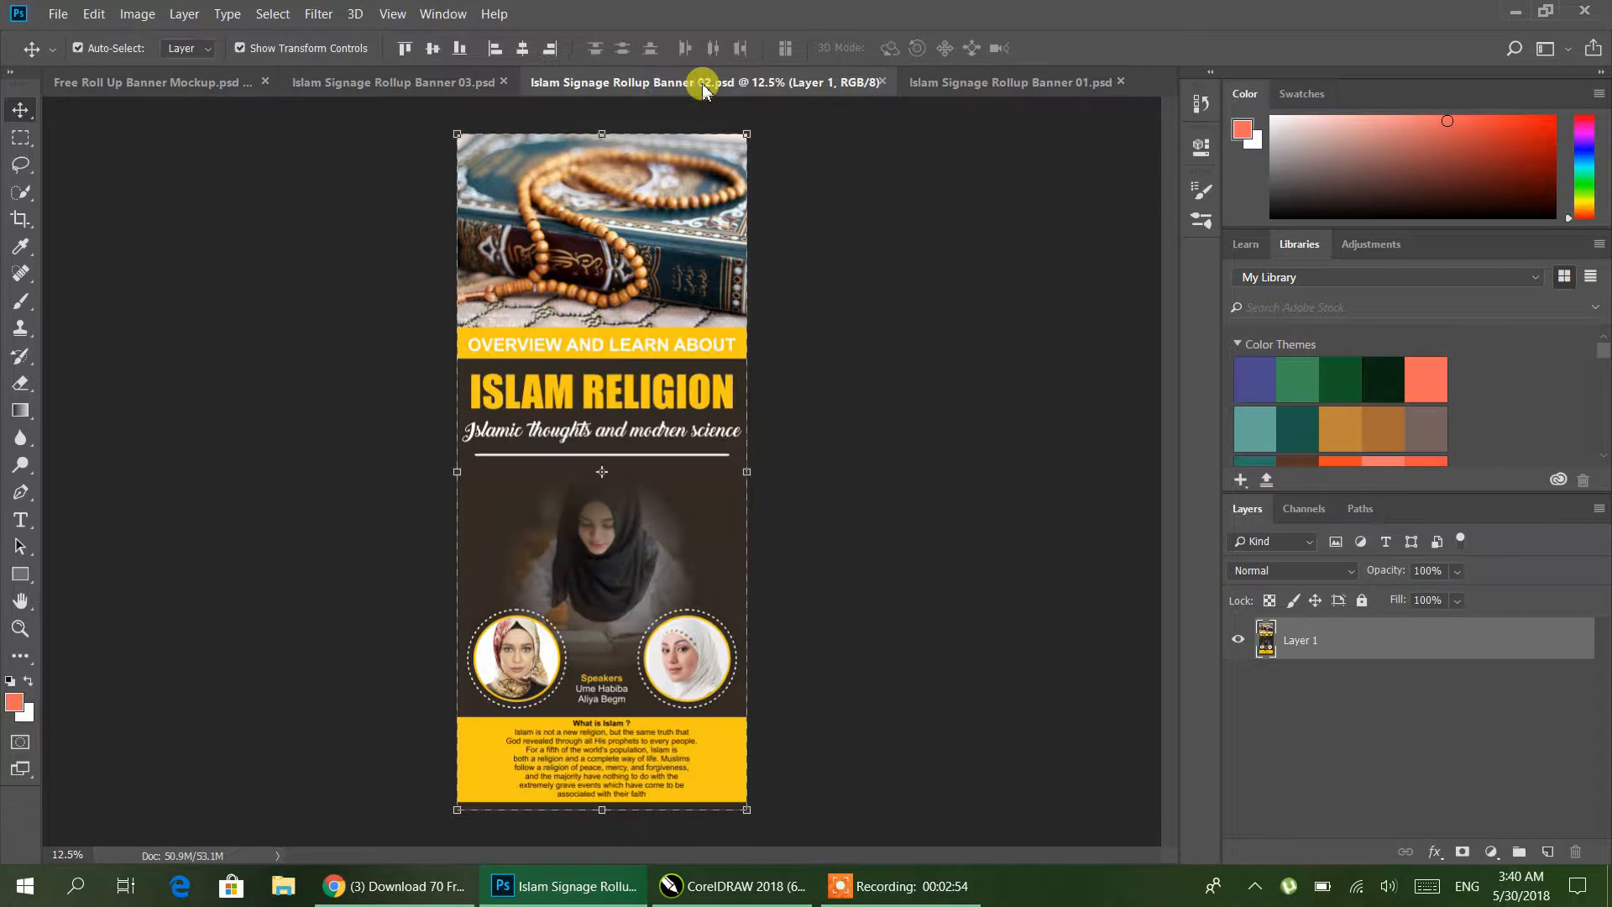
{"action": "left_click", "coordinate": [883, 83]}
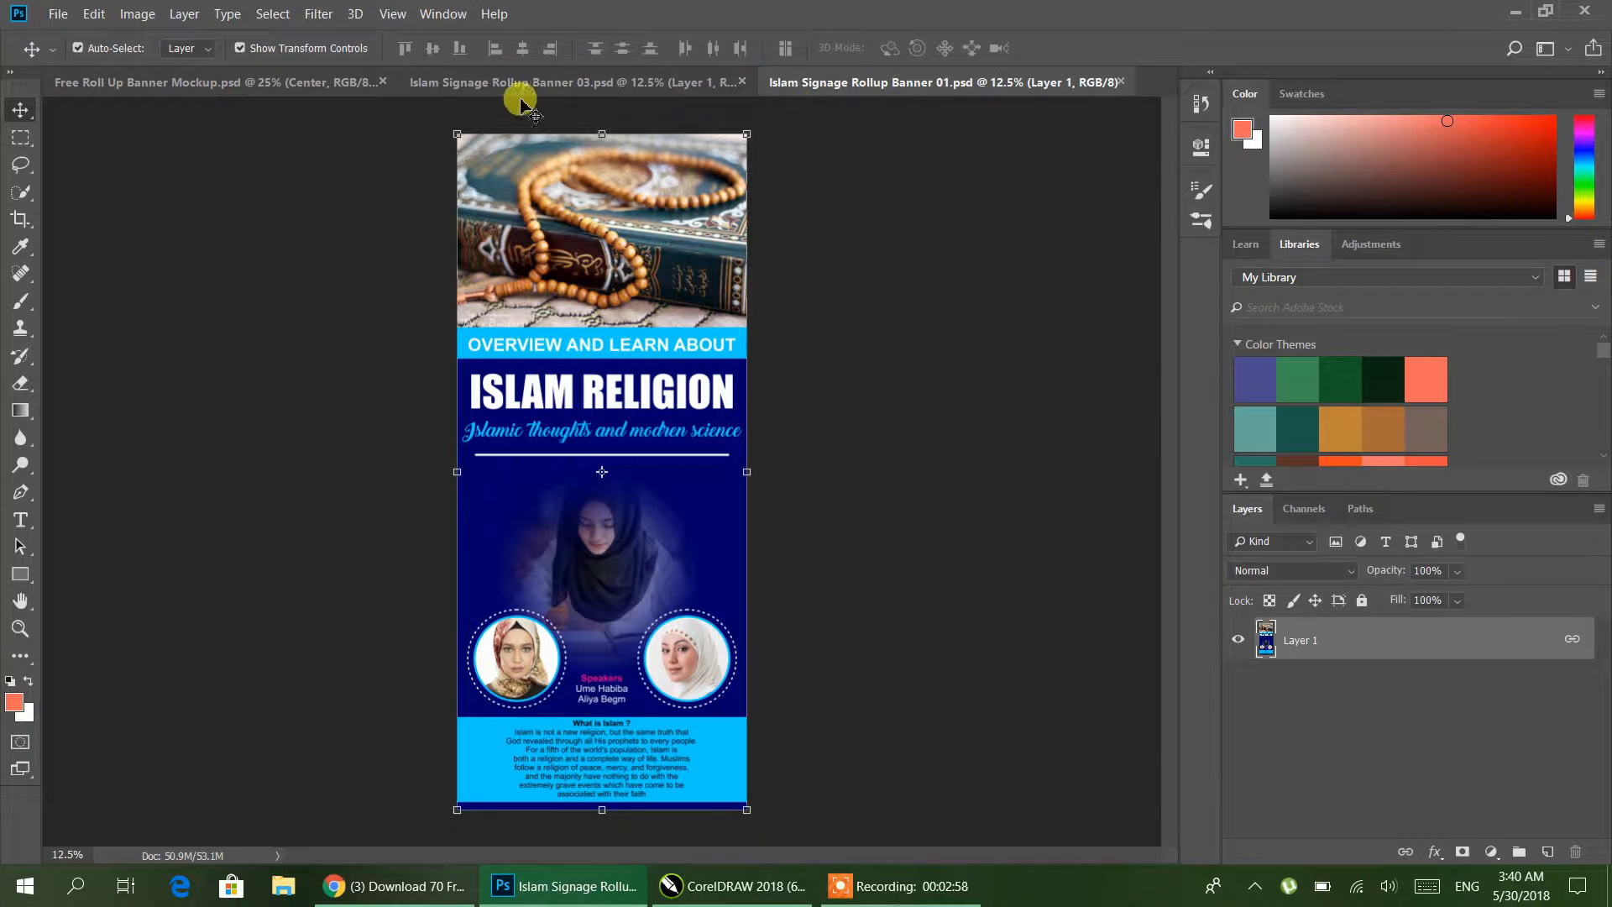
- Open the mockup's Left smart object and the Your Design Here smart object nested inside it
{"action": "left_click", "coordinate": [294, 82]}
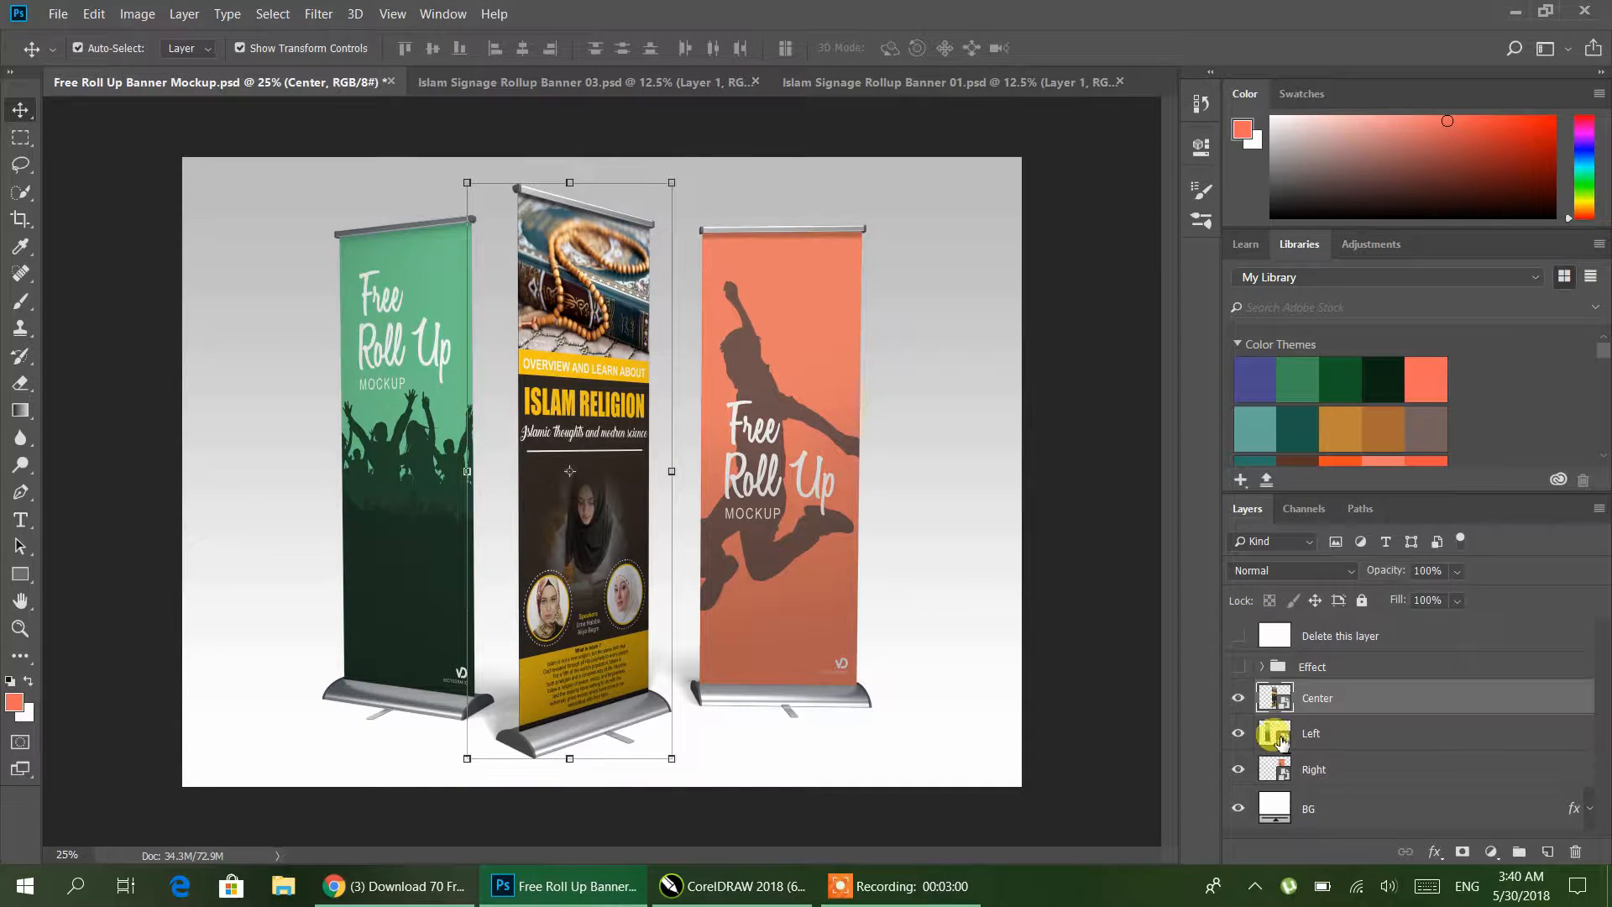
{"action": "double_click", "coordinate": [1280, 739]}
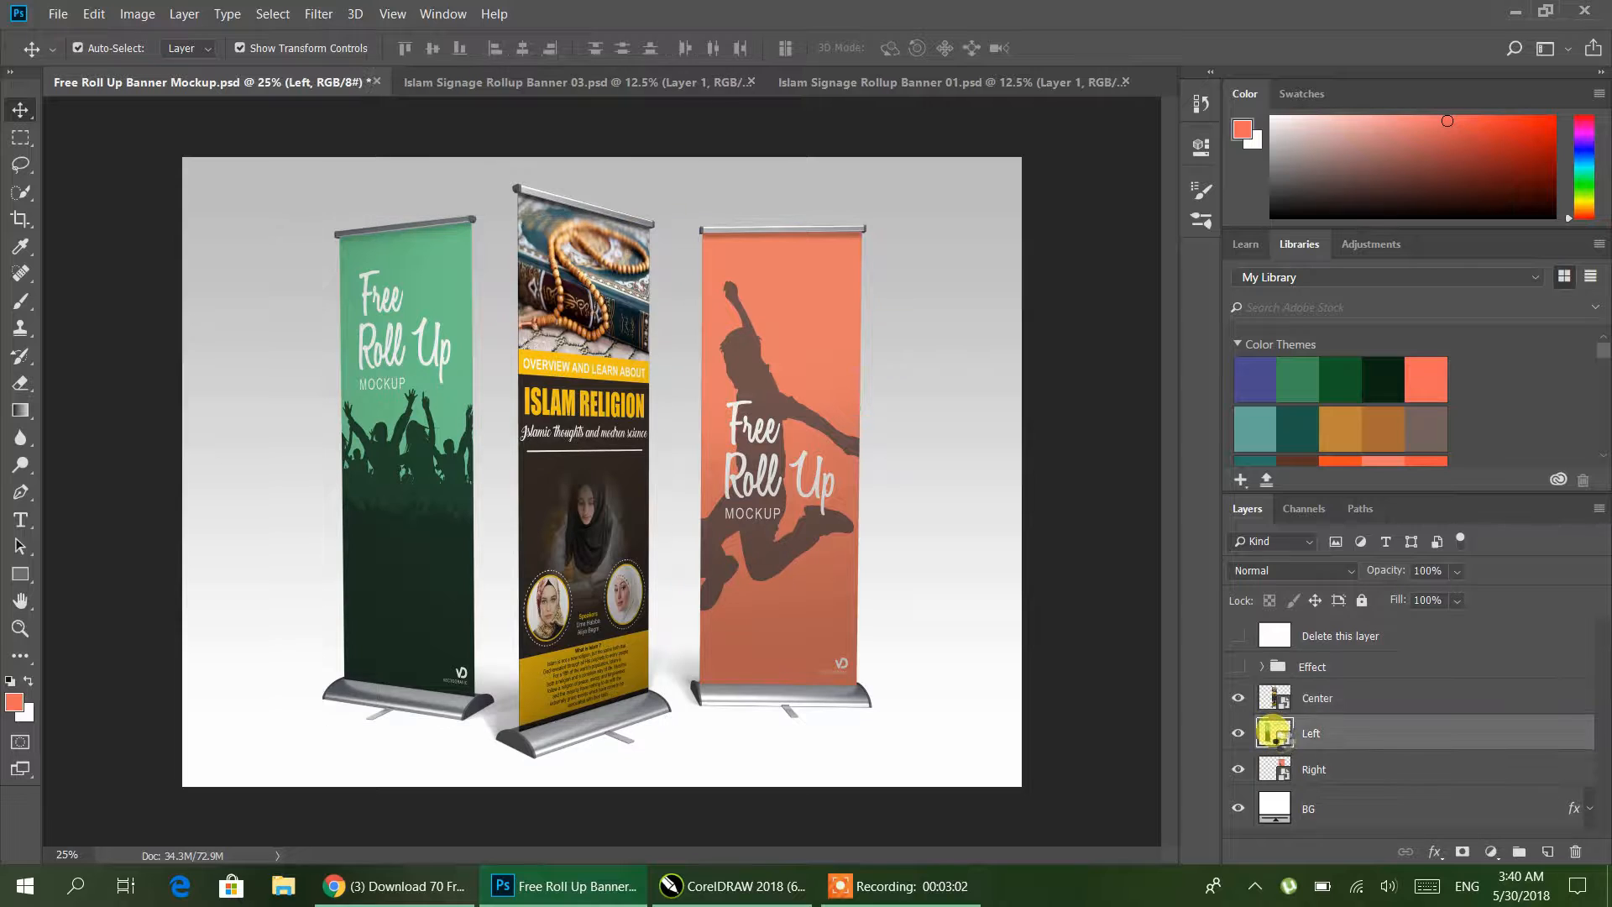
{"action": "left_click", "coordinate": [1241, 715]}
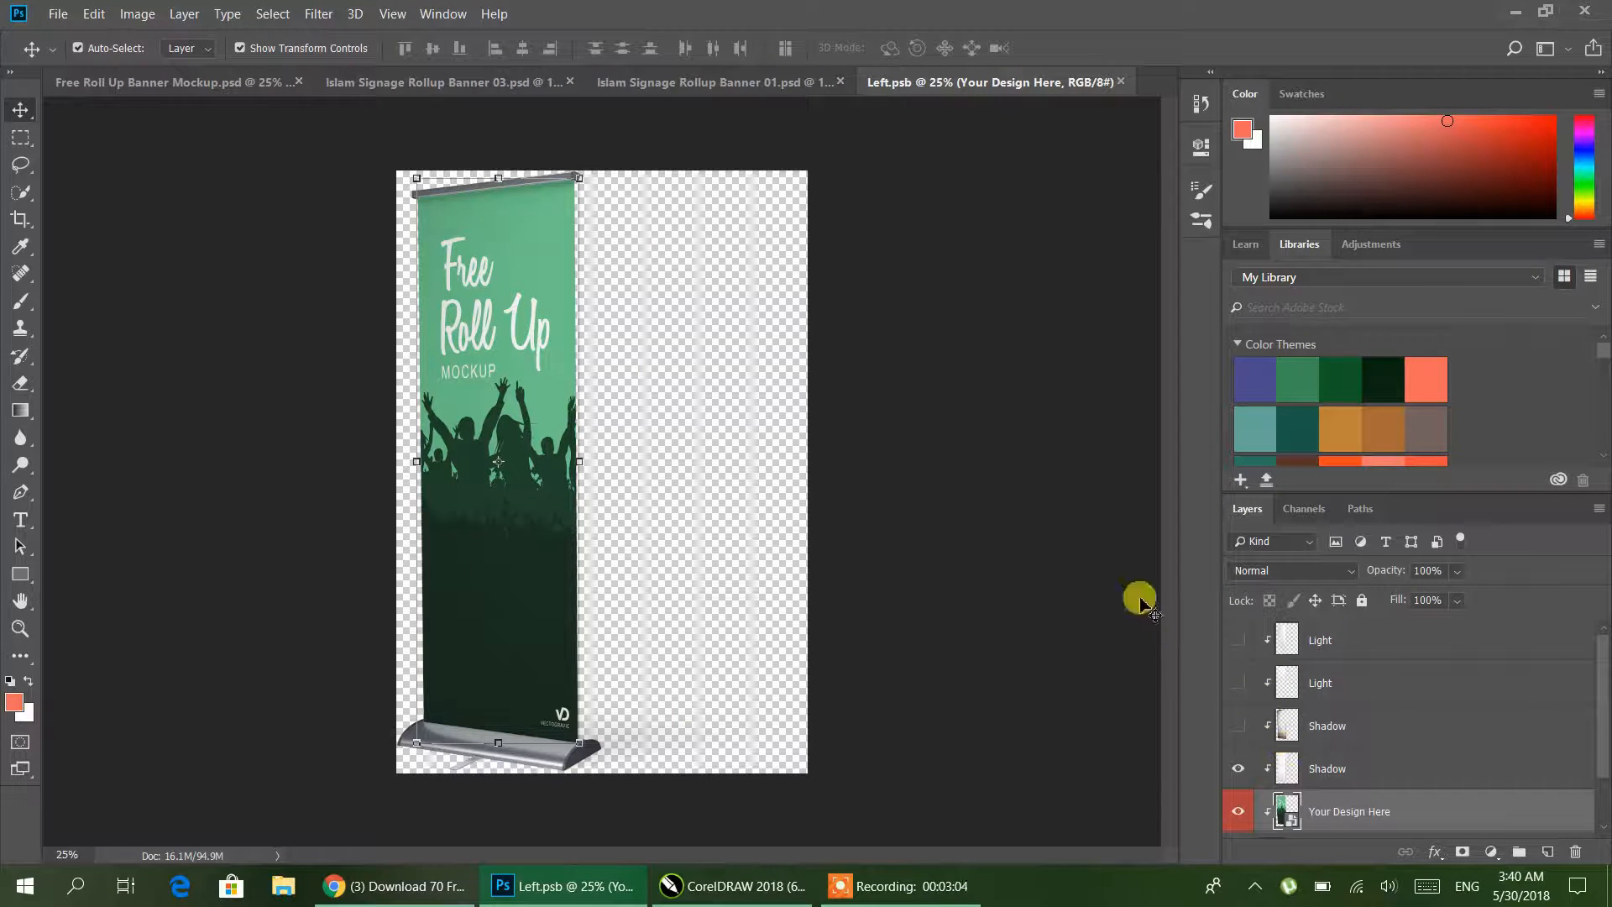
{"action": "scroll", "coordinate": [1320, 725], "scroll_direction": "down", "scroll_amount": 1}
{"action": "double_click", "coordinate": [1293, 755]}
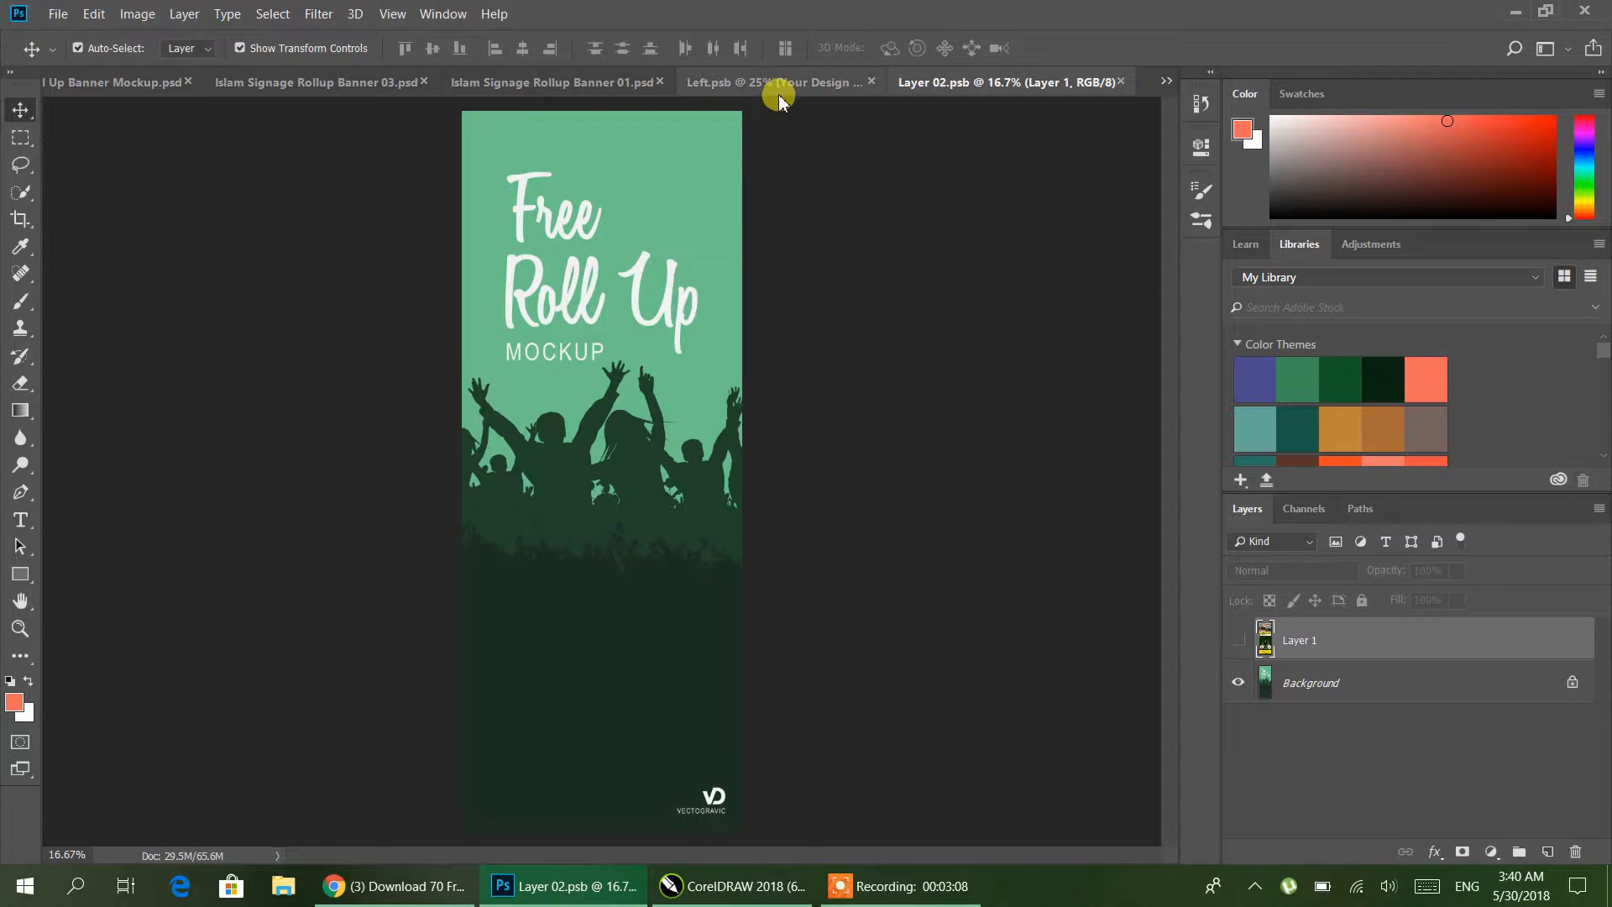
- Select the whole canvas of Islam Signage Rollup Banner 01.psd with a rectangular marquee and copy the blue banner artwork
{"action": "left_click", "coordinate": [779, 93]}
{"action": "left_click", "coordinate": [556, 84]}
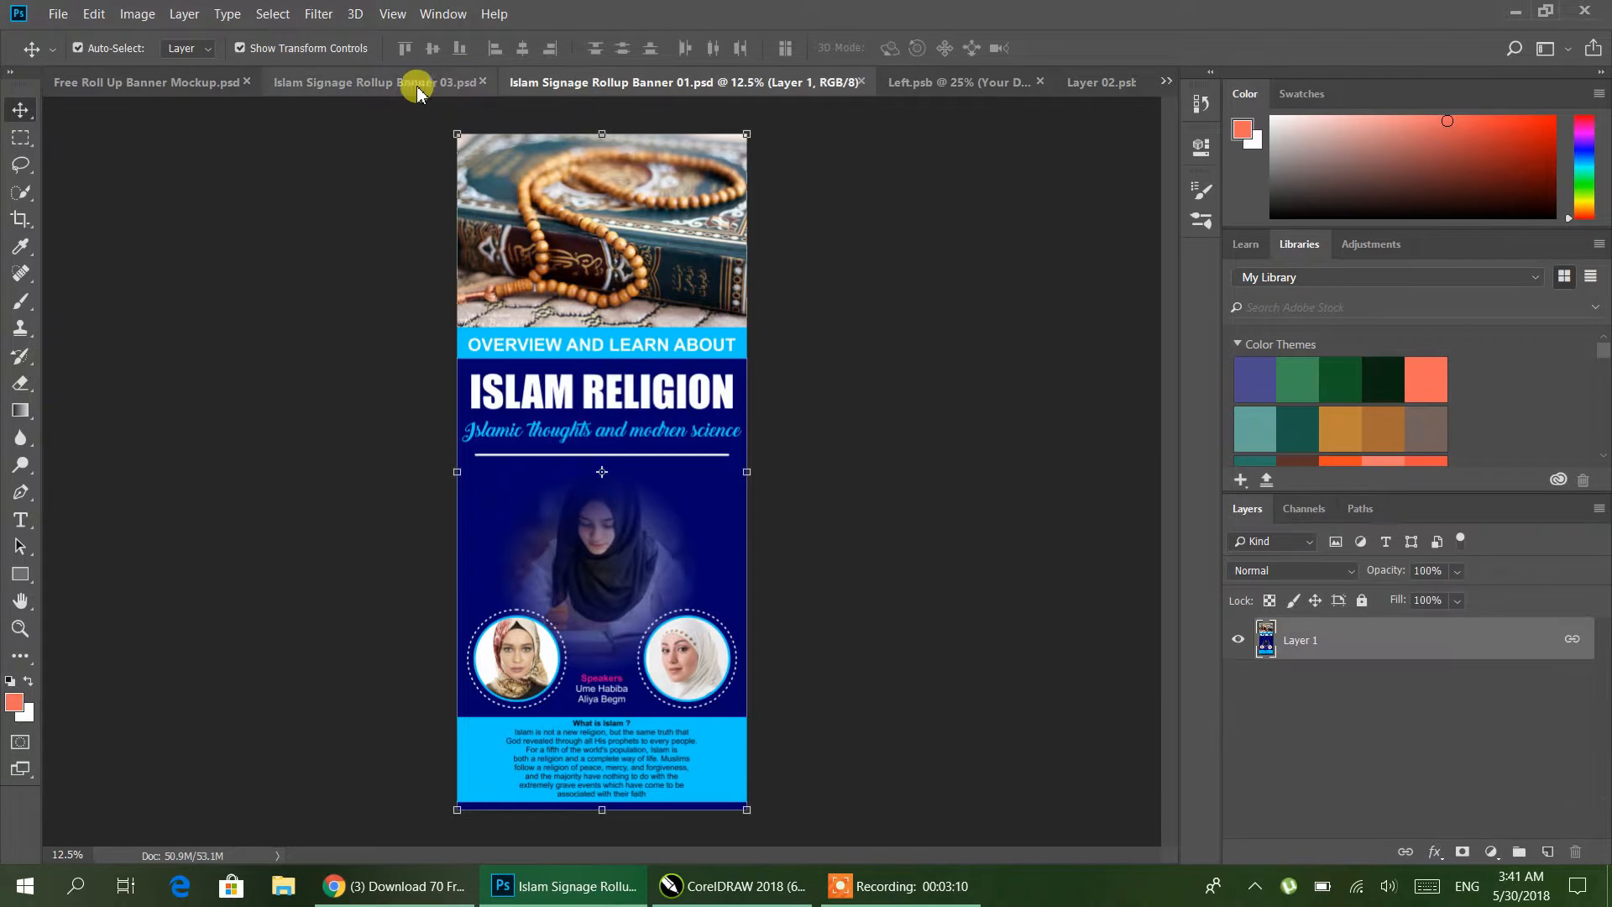
{"action": "left_click", "coordinate": [417, 87]}
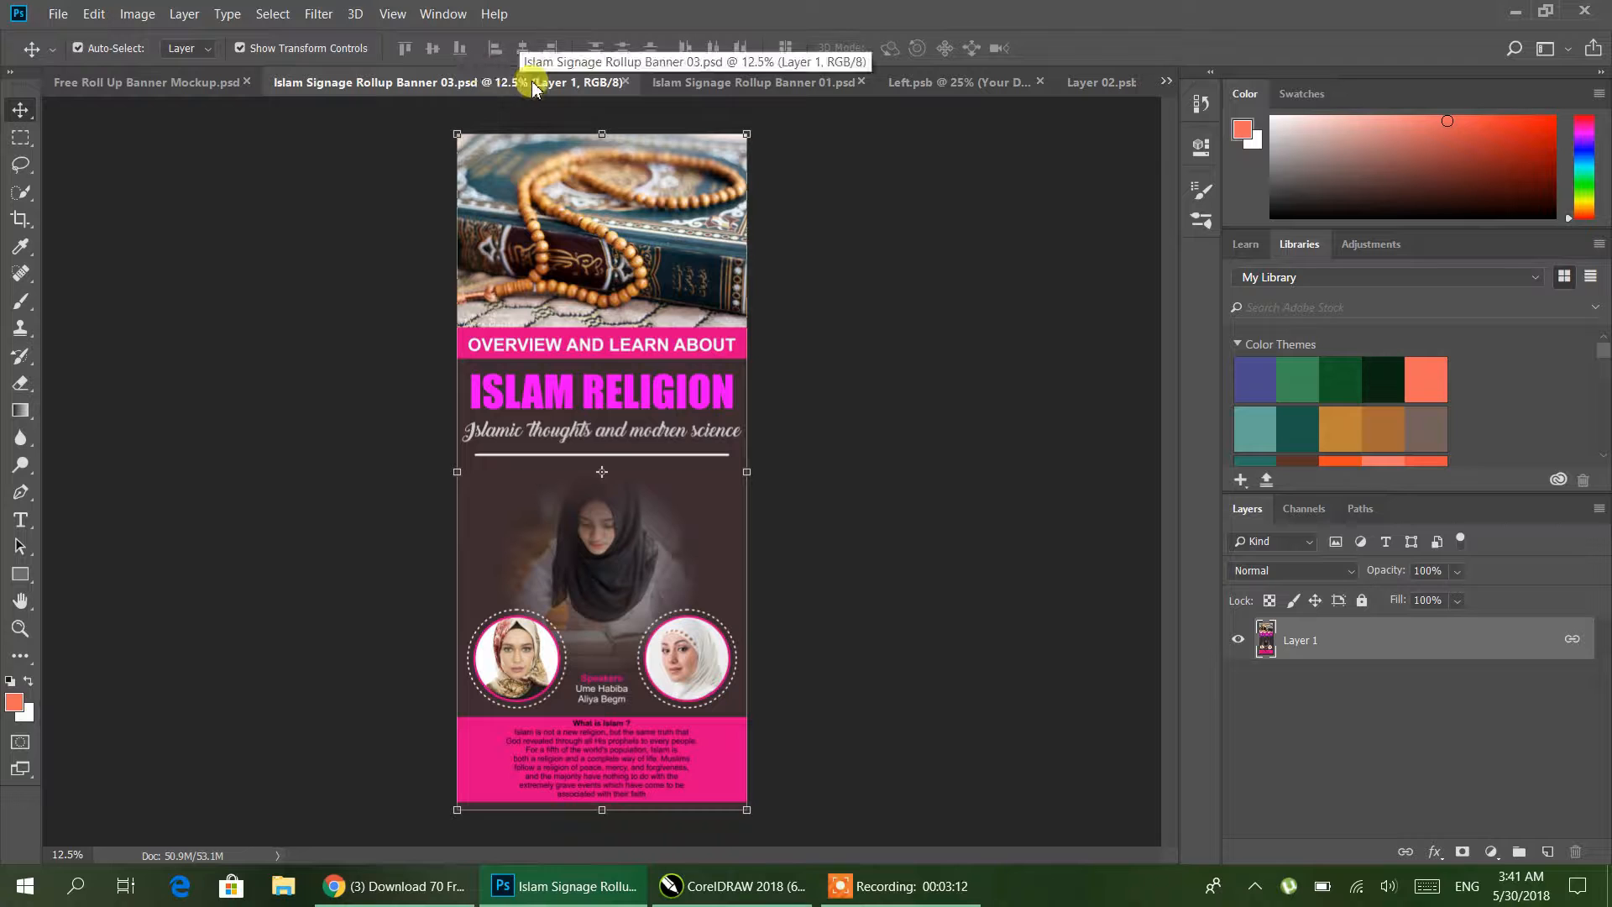
{"action": "left_click", "coordinate": [730, 84]}
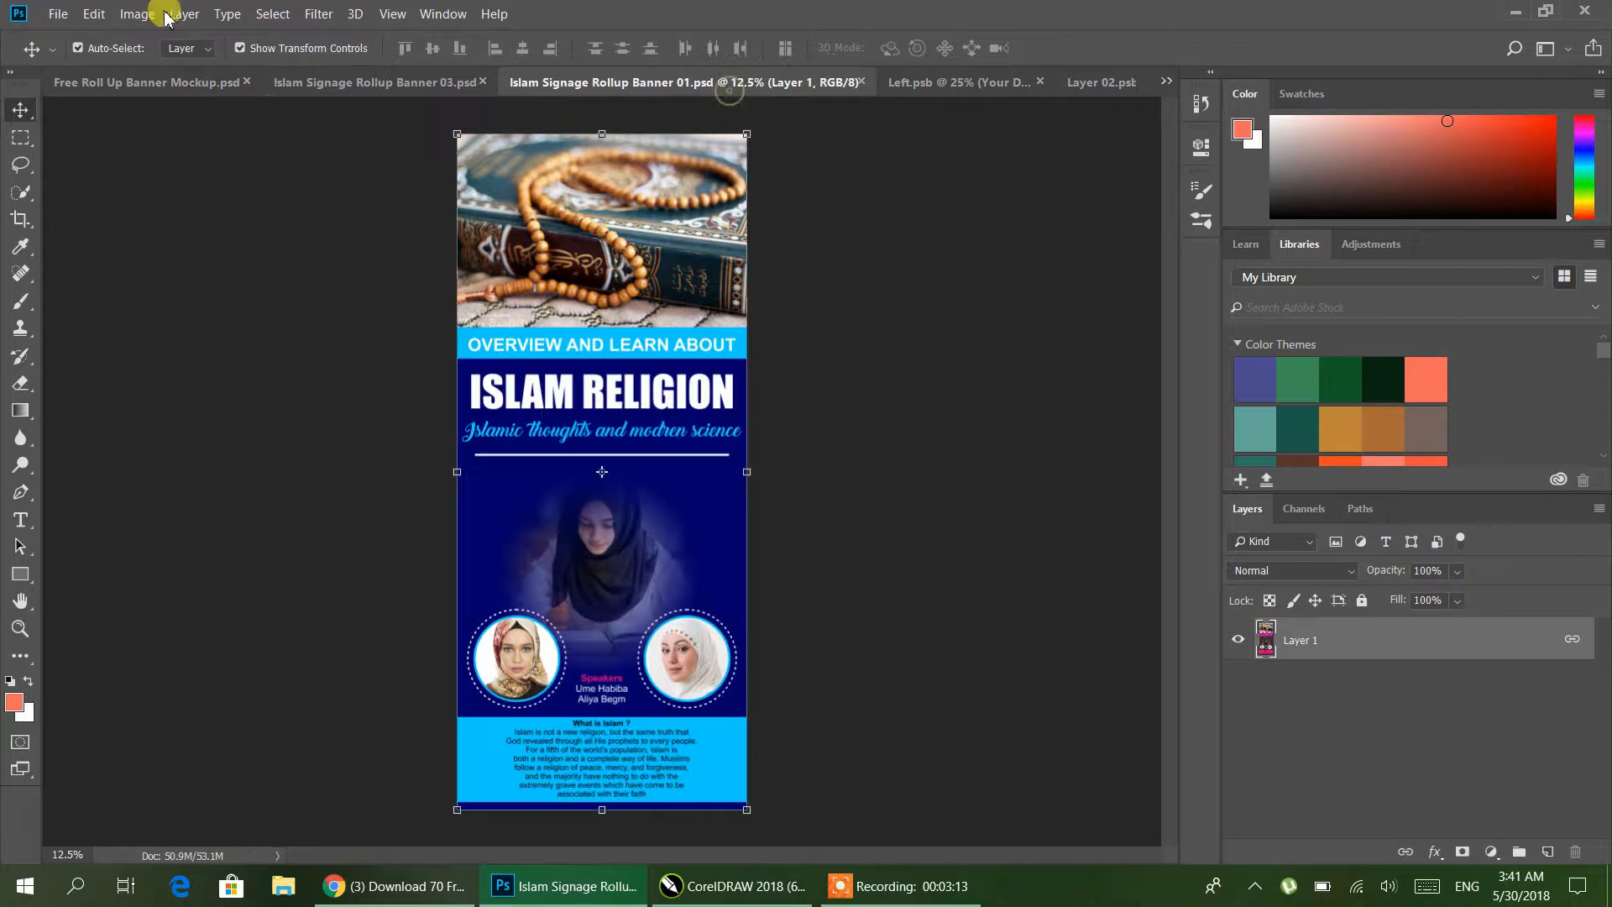
{"action": "left_click", "coordinate": [22, 137]}
{"action": "left_click_drag", "start_coordinate": [428, 123], "coordinate": [812, 865]}
{"action": "left_click", "coordinate": [94, 13]}
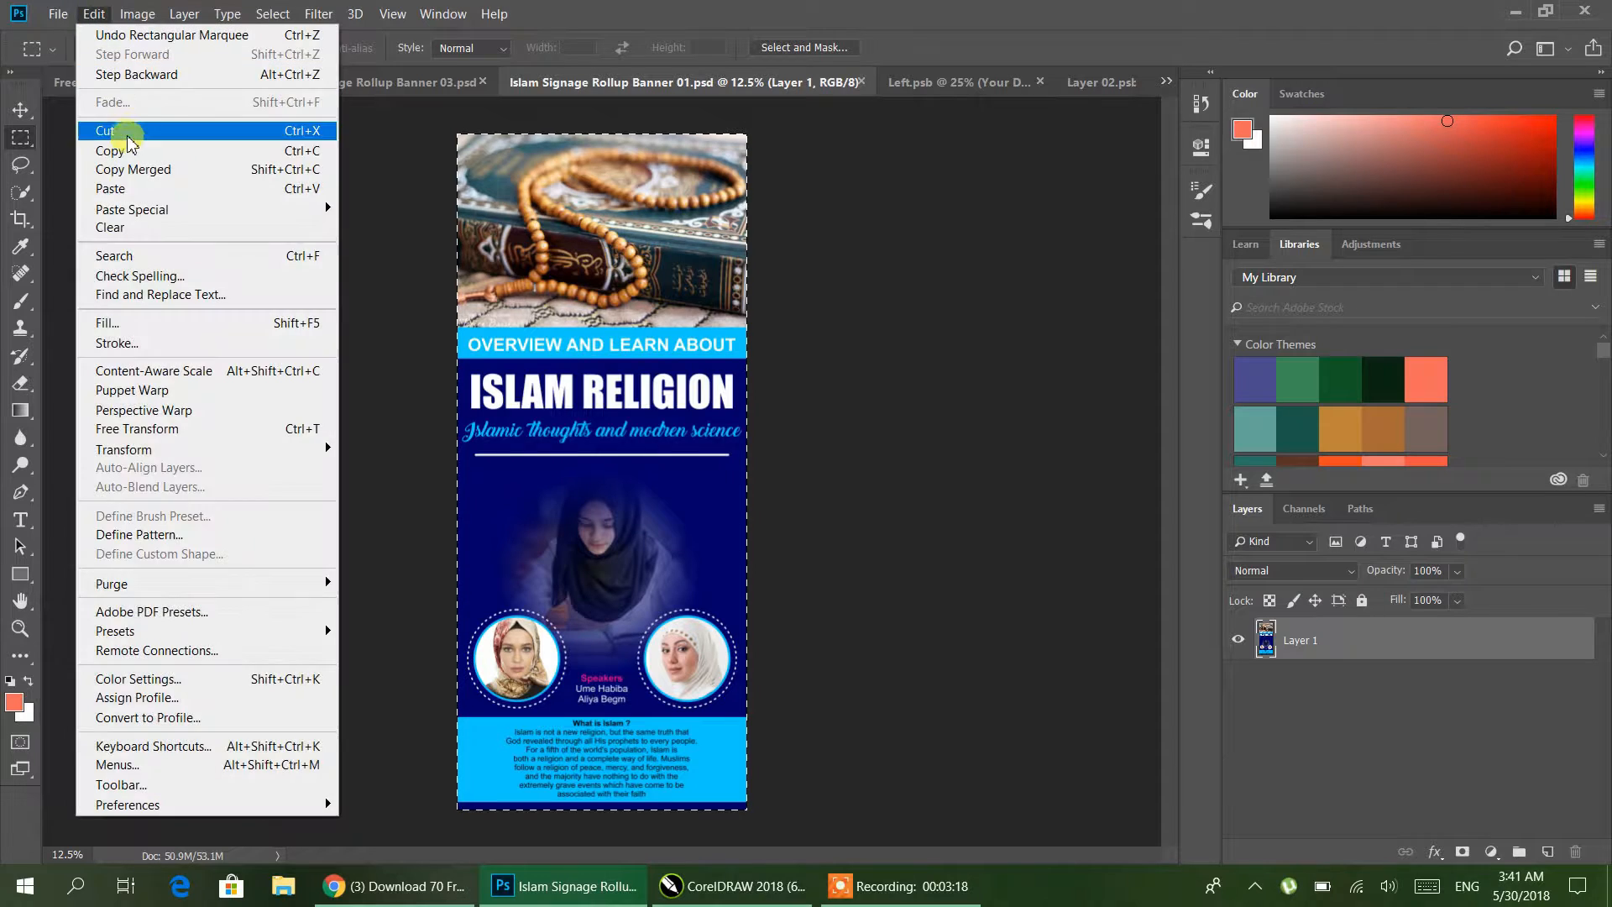
{"action": "left_click", "coordinate": [130, 155]}
- Paste the copied blue banner into Layer 02.psb
{"action": "left_click", "coordinate": [974, 82]}
{"action": "left_click", "coordinate": [1090, 97]}
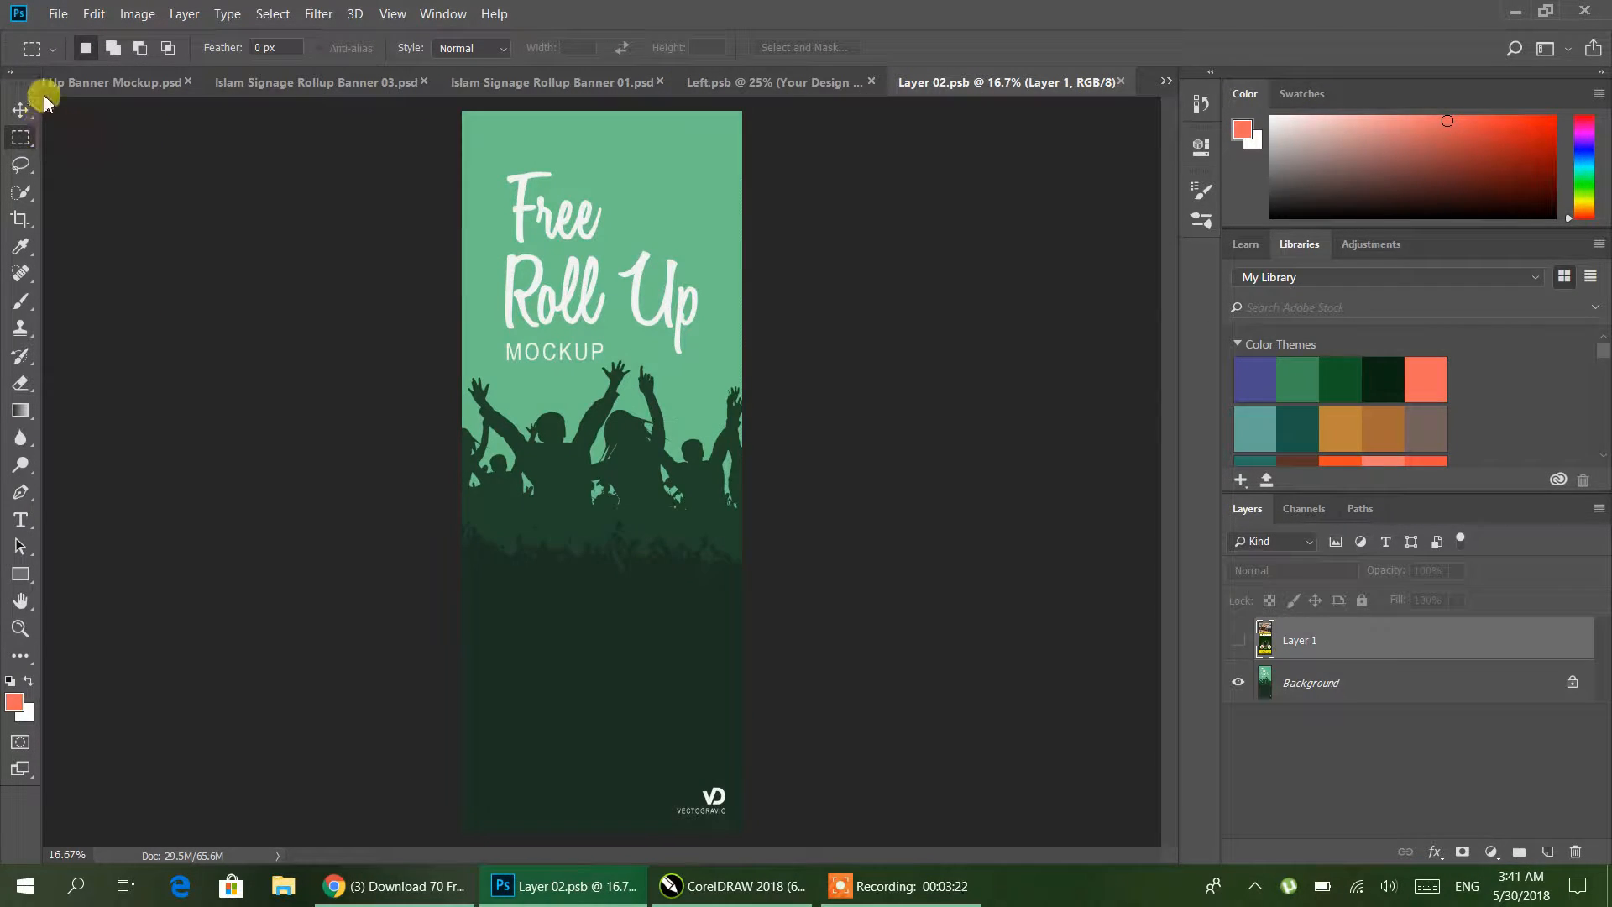
{"action": "left_click", "coordinate": [93, 15]}
{"action": "left_click", "coordinate": [118, 188]}
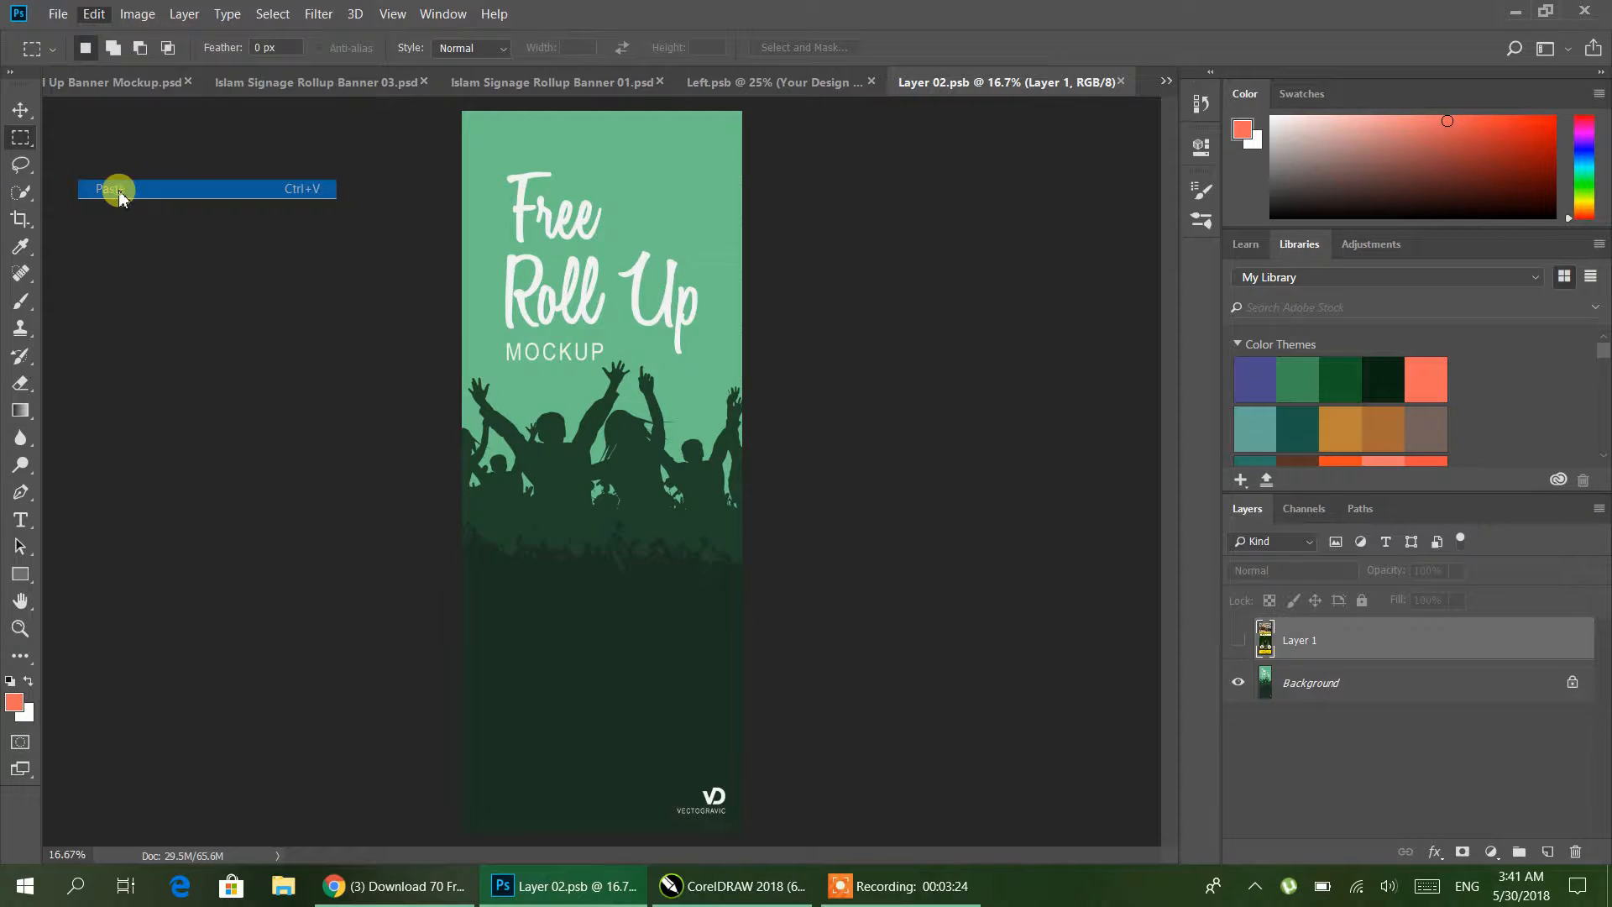
- Scale the pasted blue banner to 72.44% width and 80% height so it exactly fills the Layer 02.psb canvas
{"action": "left_click", "coordinate": [18, 110]}
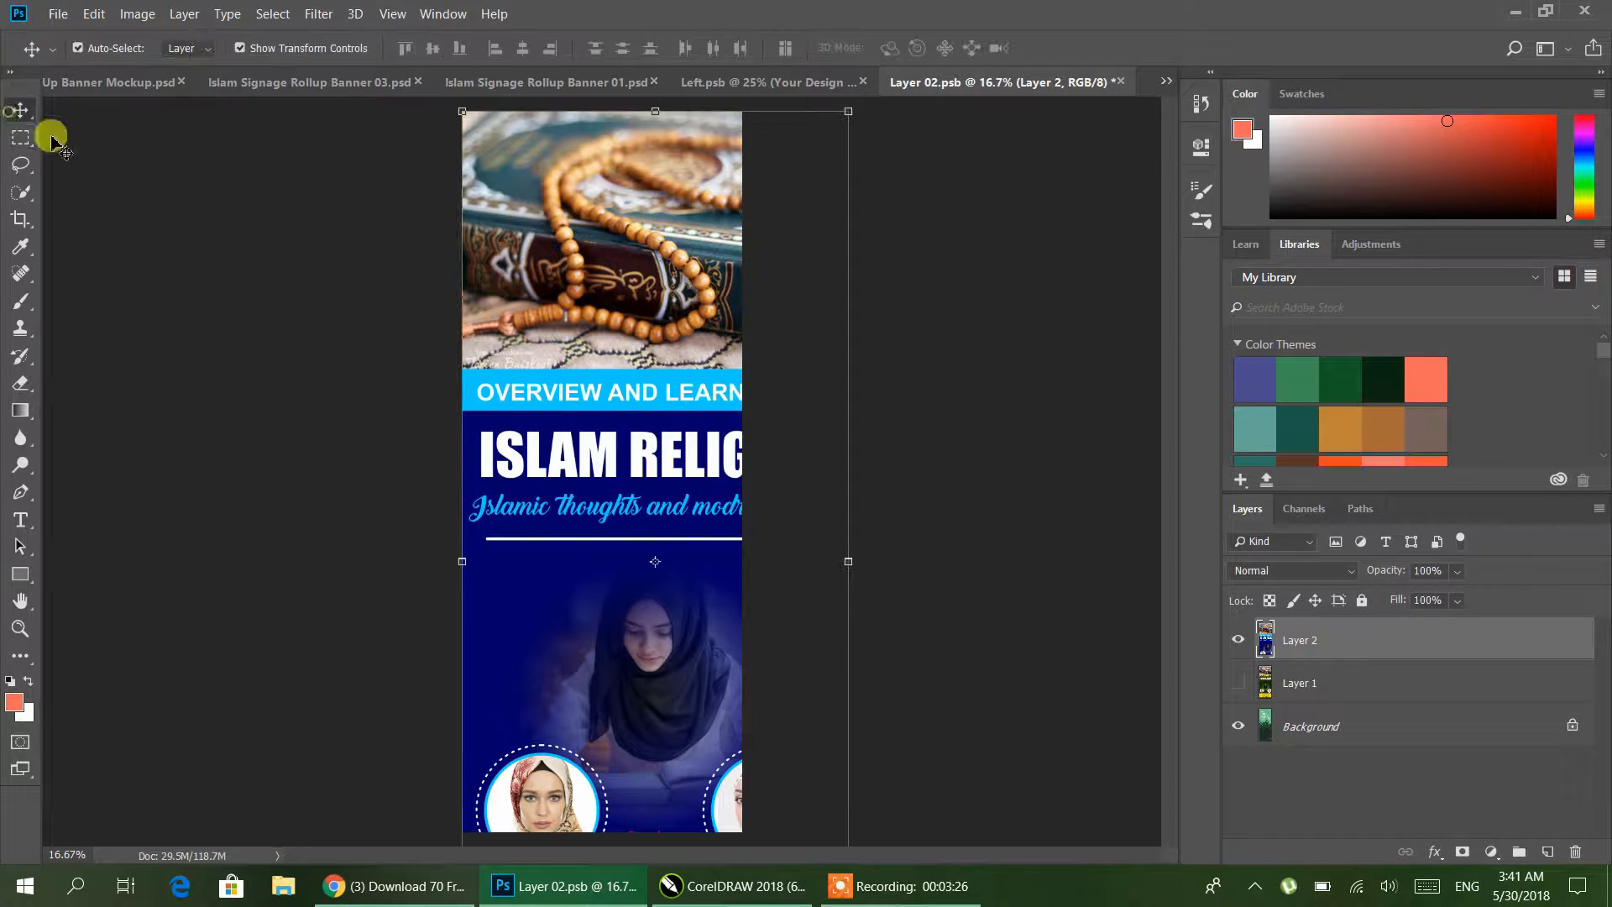
{"action": "left_click_drag", "start_coordinate": [850, 110], "coordinate": [743, 110]}
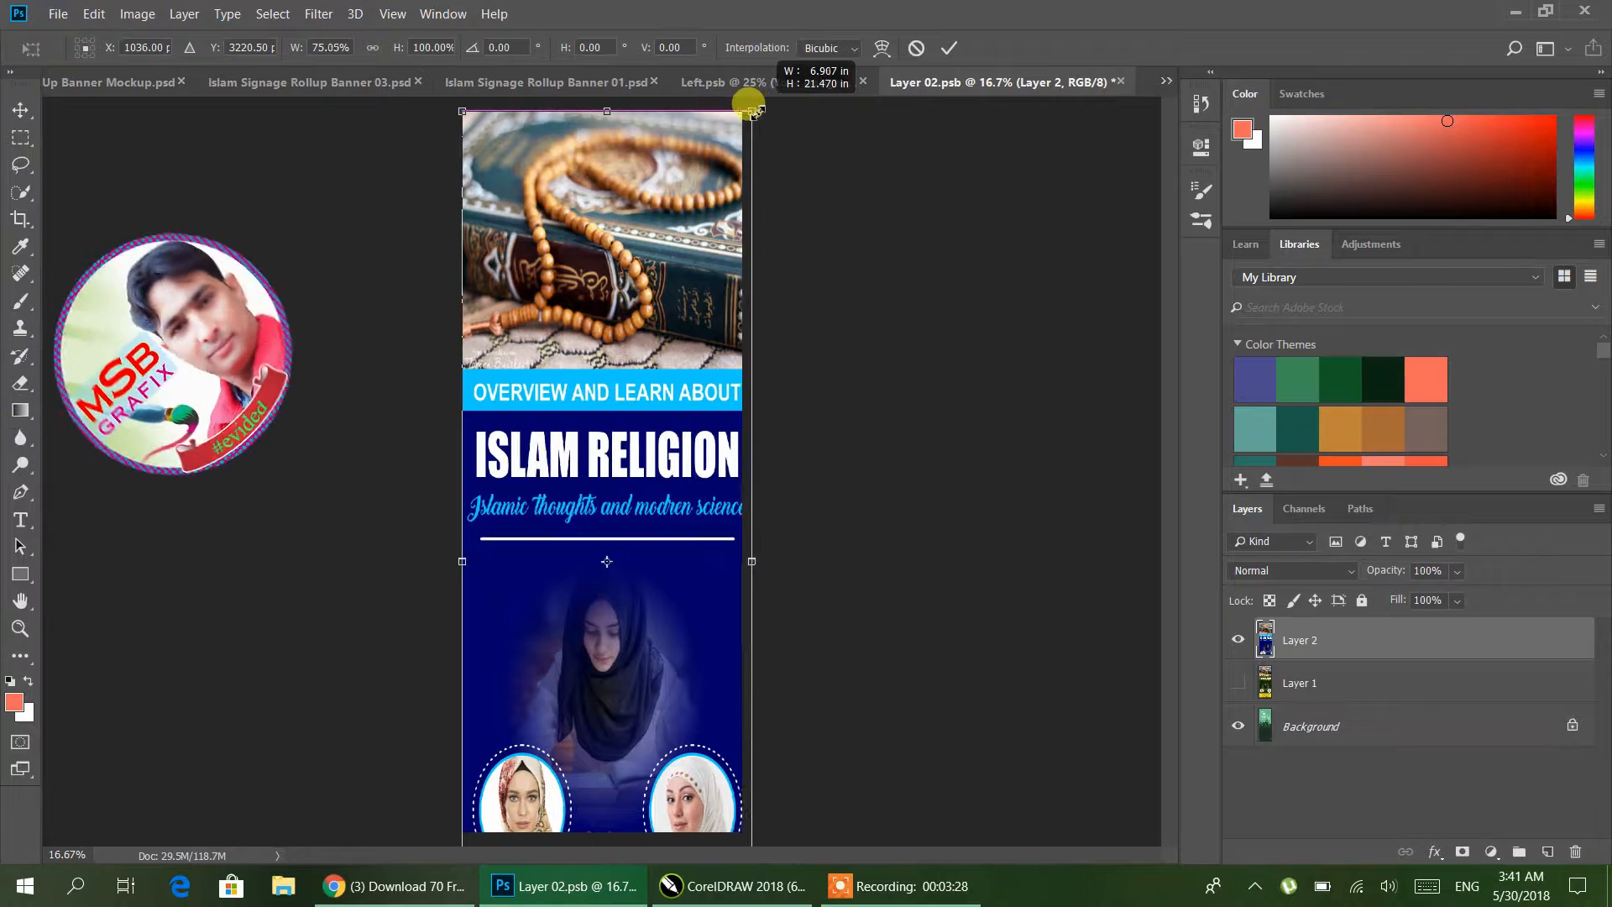
{"action": "mouse_move", "coordinate": [602, 111]}
{"action": "left_mouse_down"}
{"action": "mouse_move", "coordinate": [602, 225]}
{"action": "mouse_move", "coordinate": [602, 124]}
{"action": "left_mouse_up"}
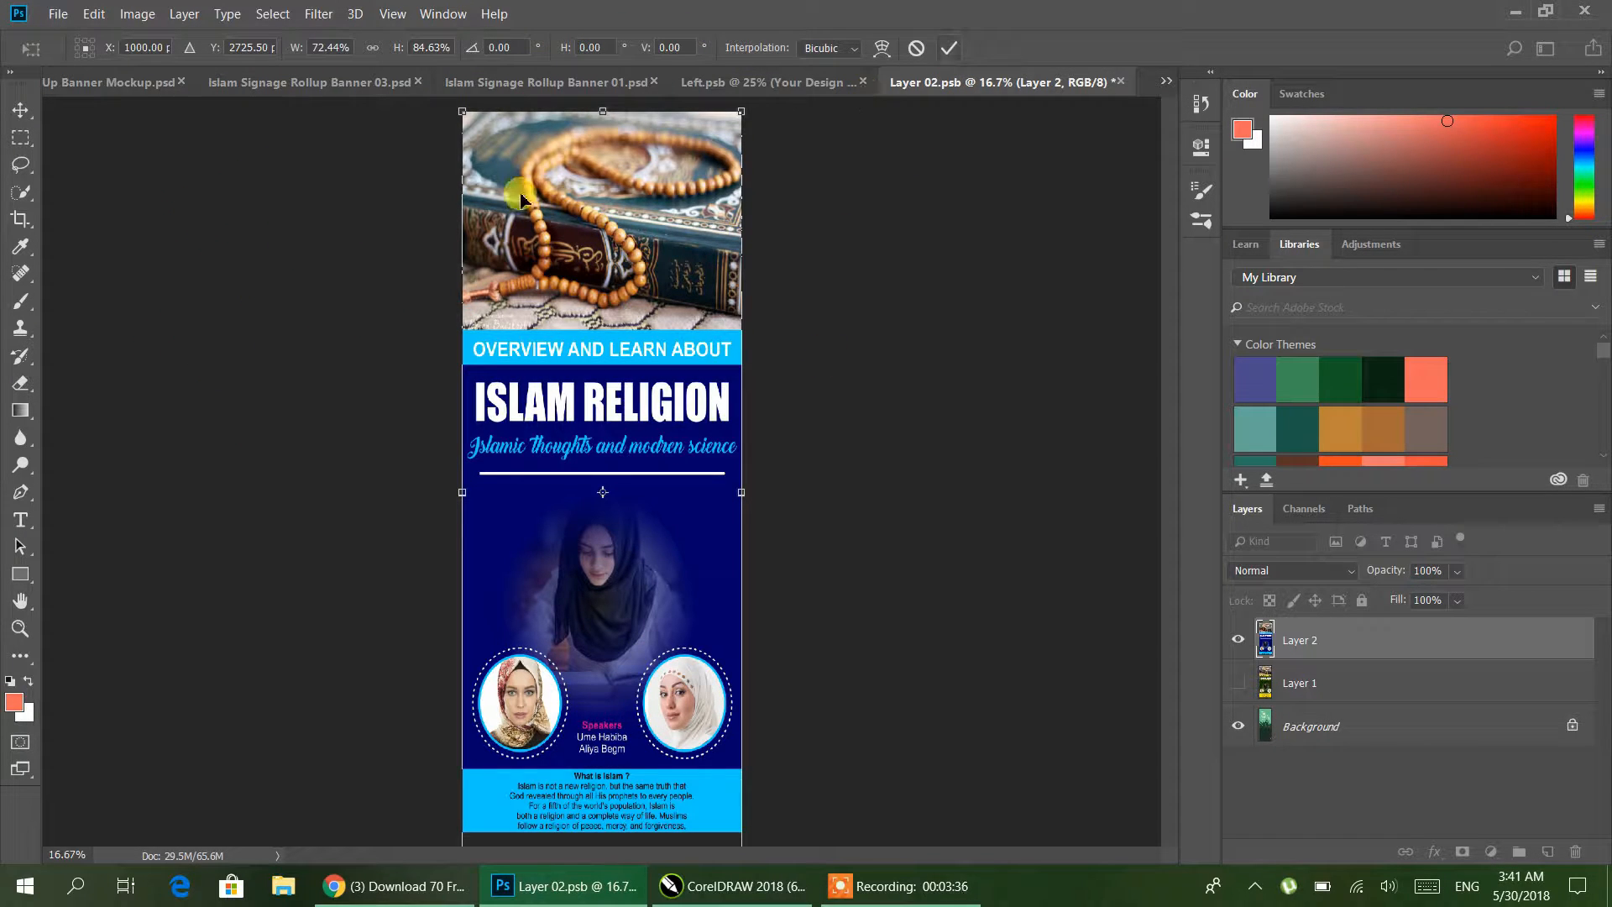
{"action": "left_click_drag", "start_coordinate": [604, 111], "coordinate": [625, 150]}
{"action": "left_click_drag", "start_coordinate": [602, 782], "coordinate": [602, 831]}
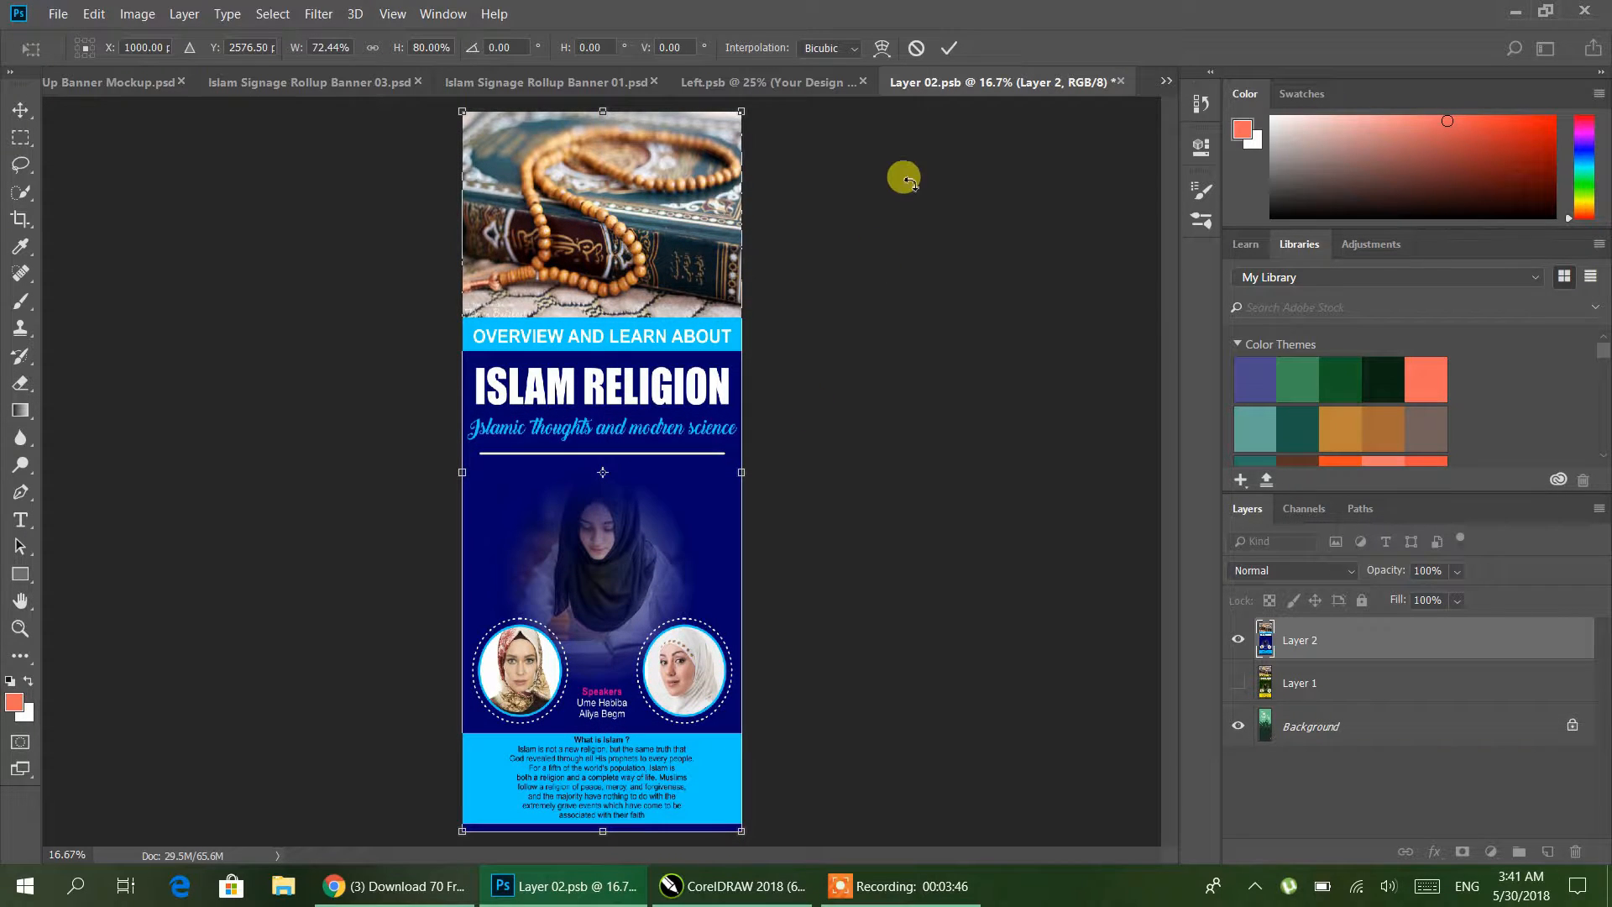
{"action": "left_click", "coordinate": [939, 52]}
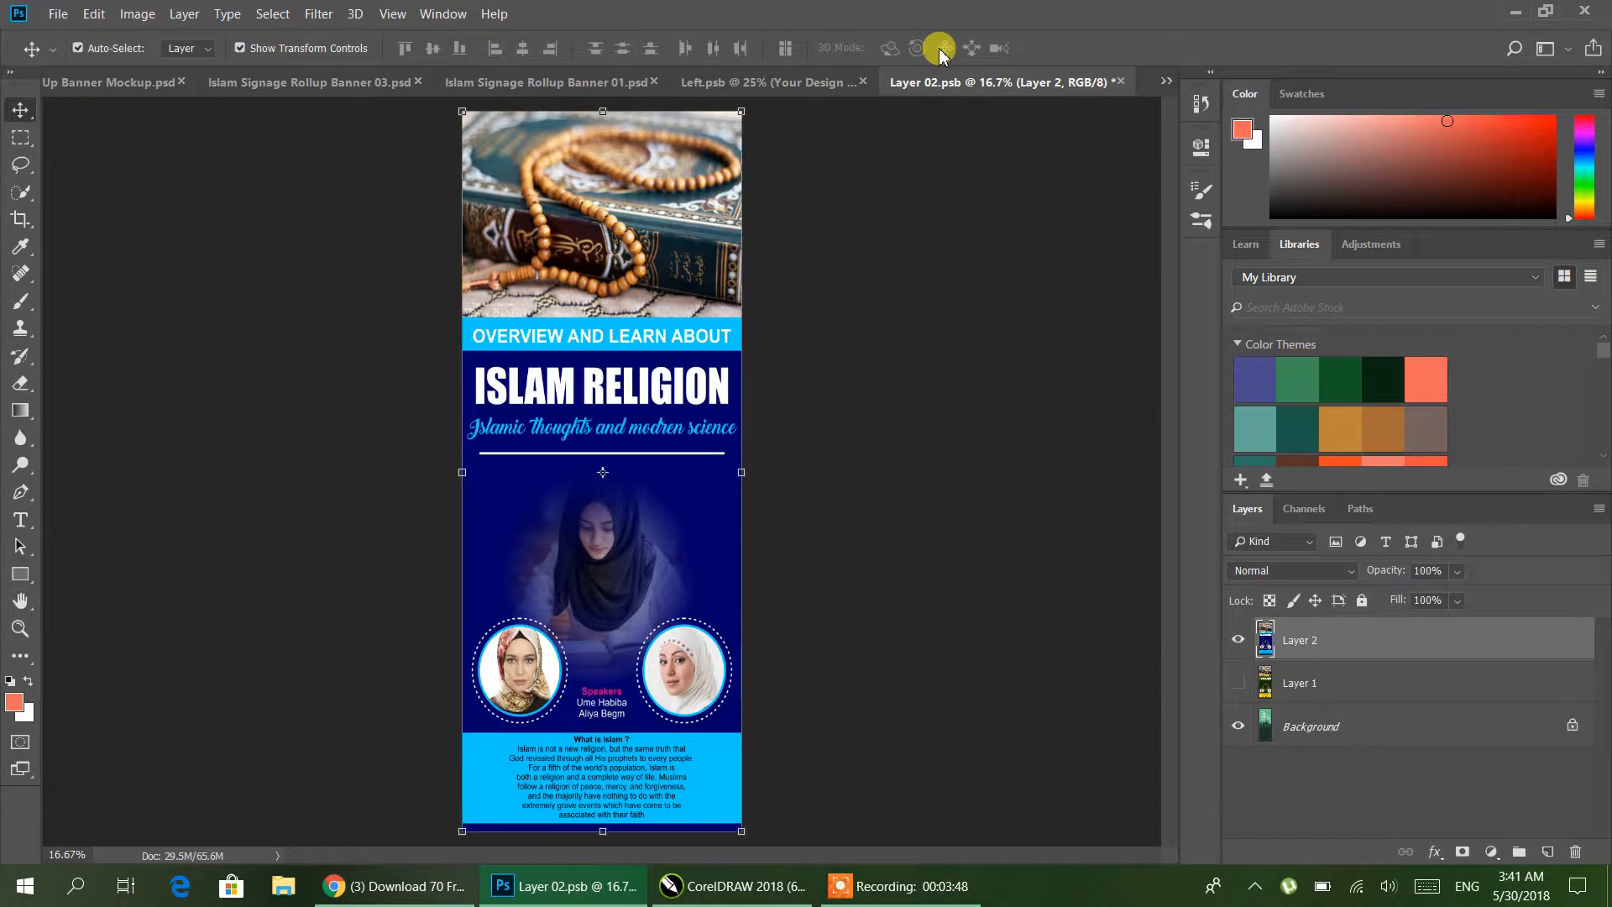
- Save and close Layer 02.psb and Left.psb, and close Islam Signage Rollup Banner 01.psd
{"action": "left_click", "coordinate": [58, 14]}
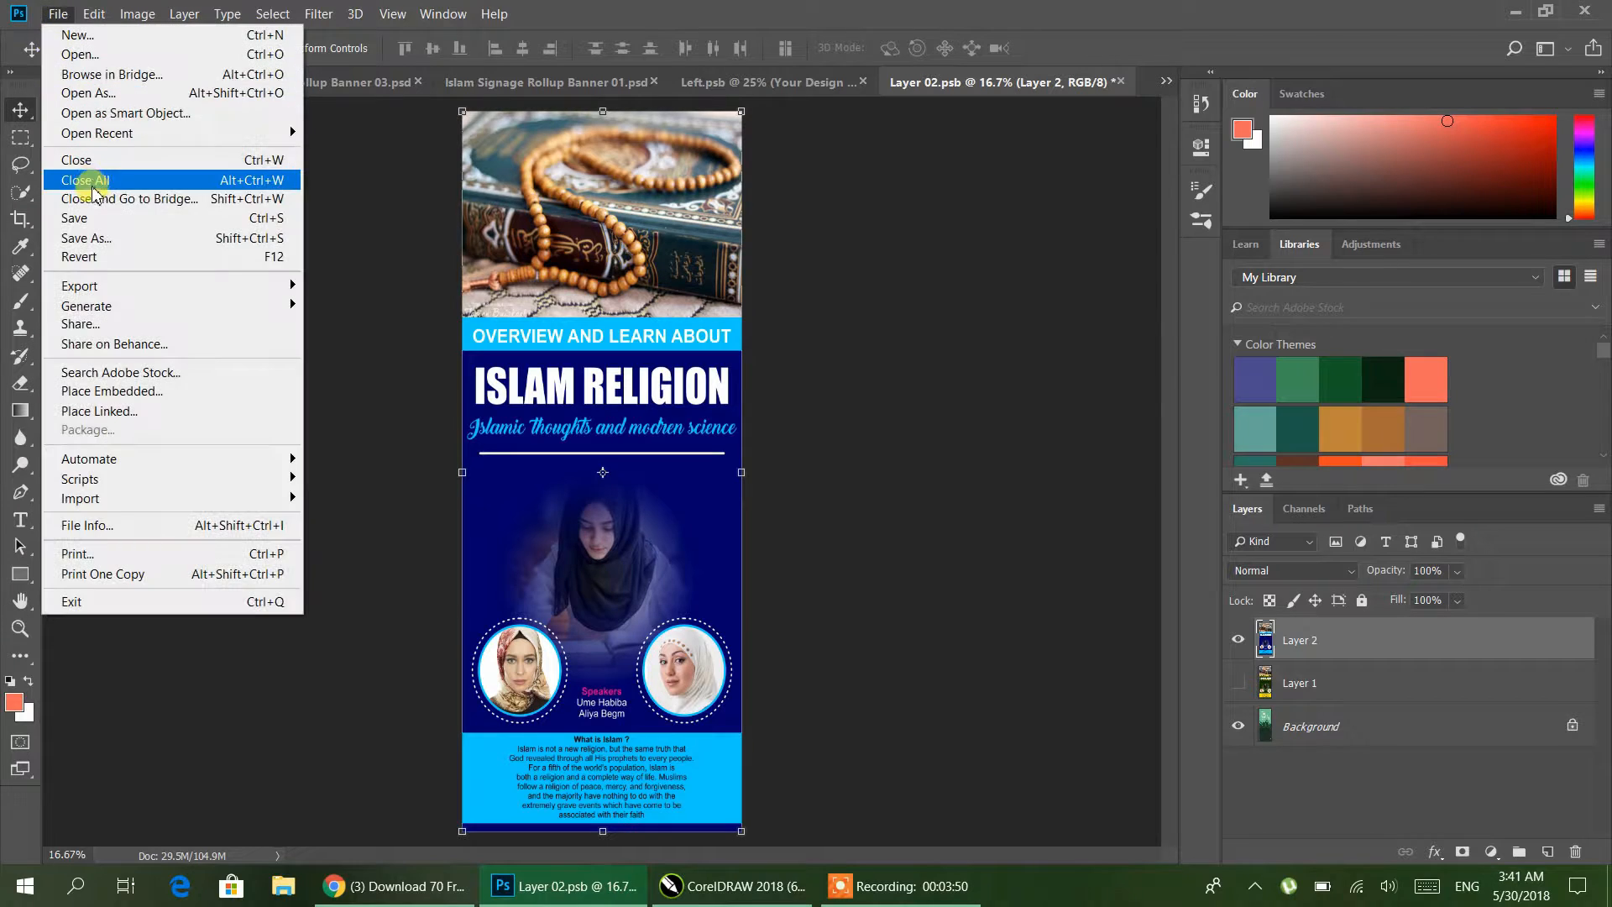
{"action": "left_click", "coordinate": [94, 226]}
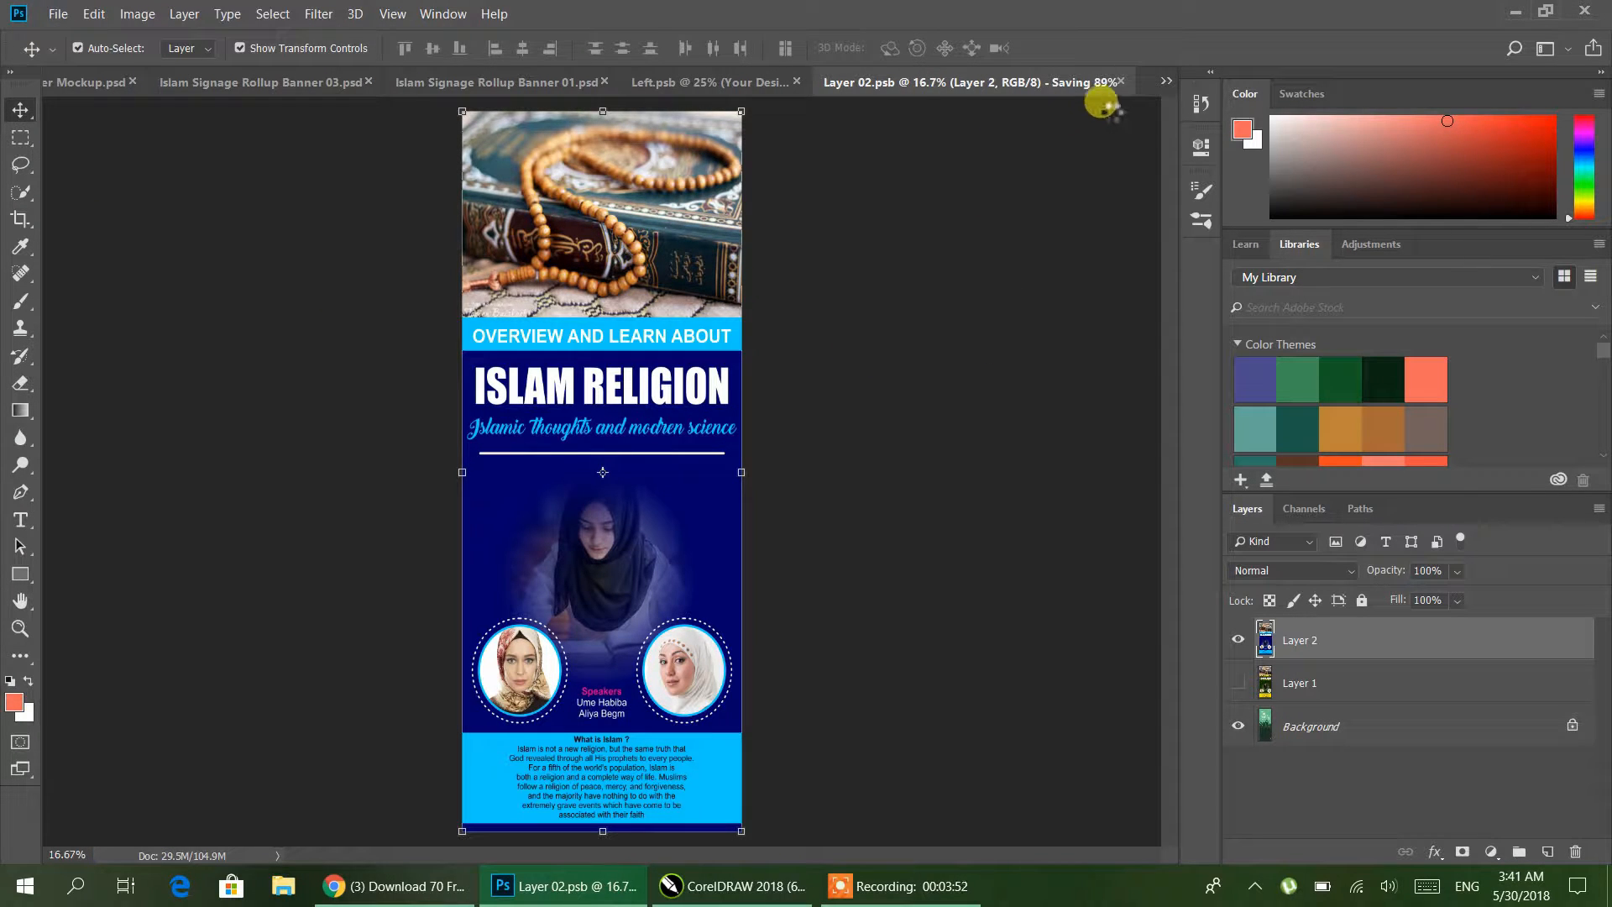
{"action": "left_click", "coordinate": [1123, 83]}
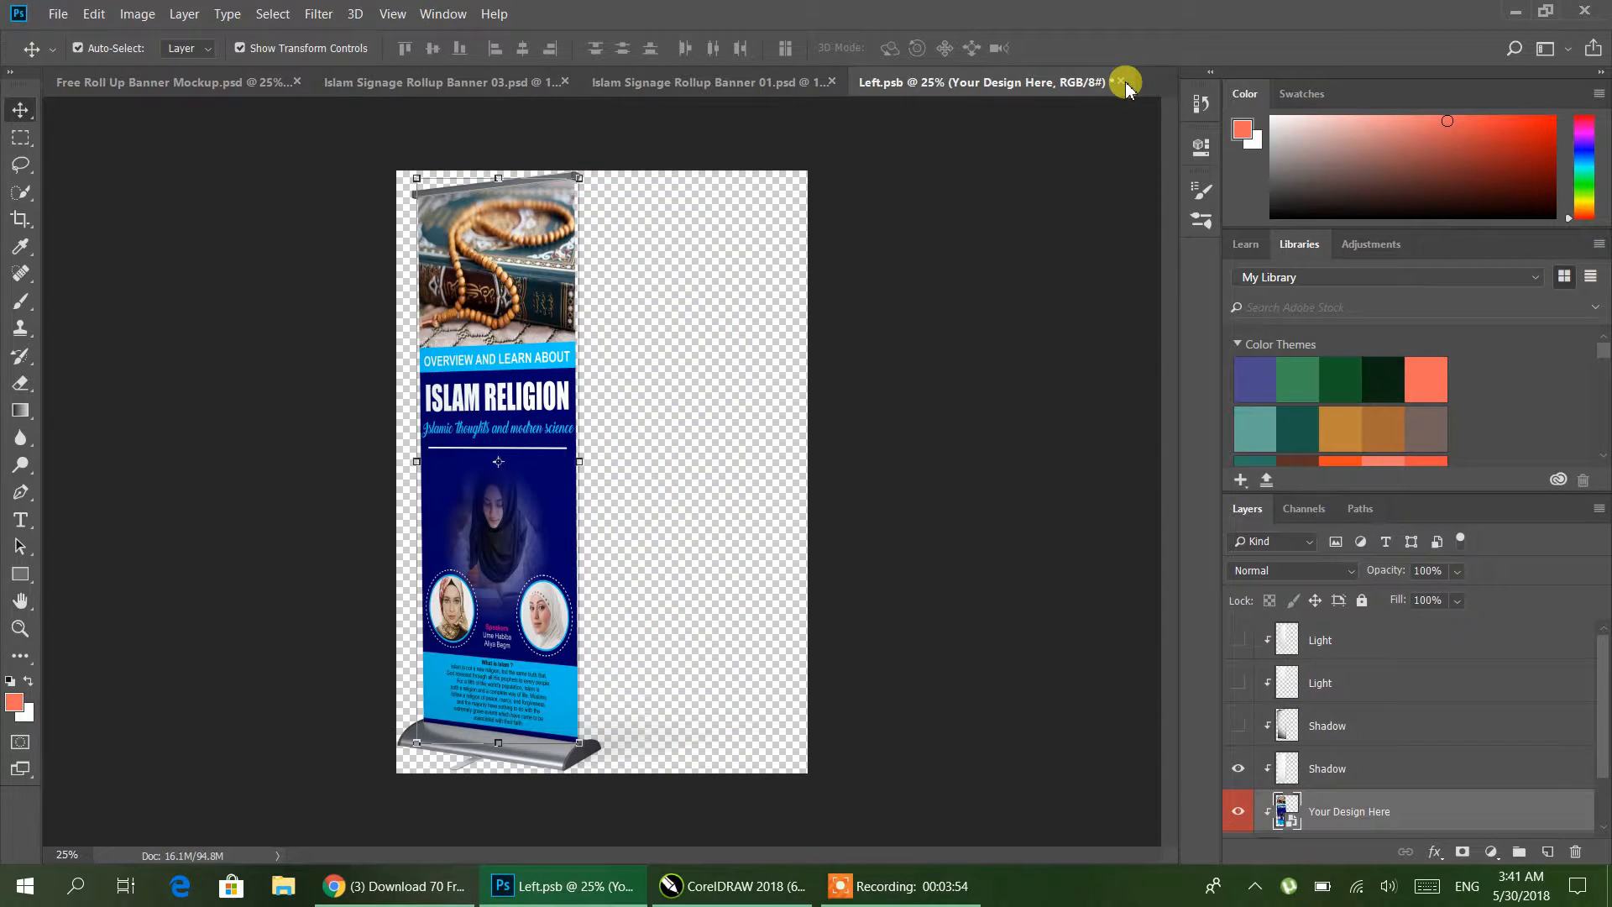
{"action": "left_click", "coordinate": [60, 15]}
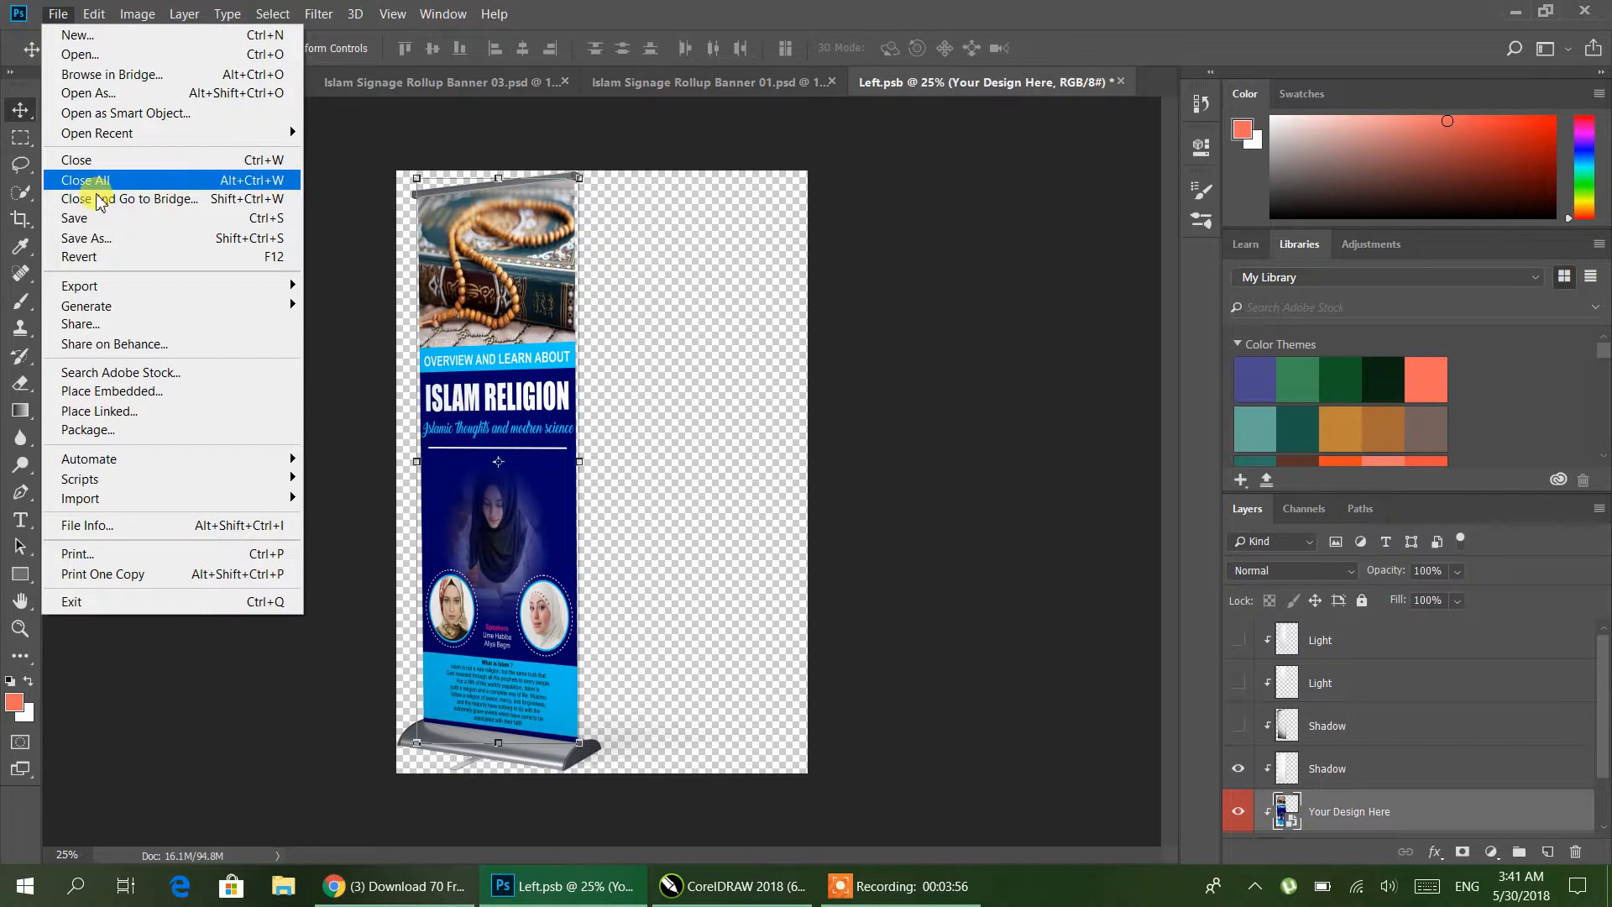
{"action": "left_click", "coordinate": [149, 224]}
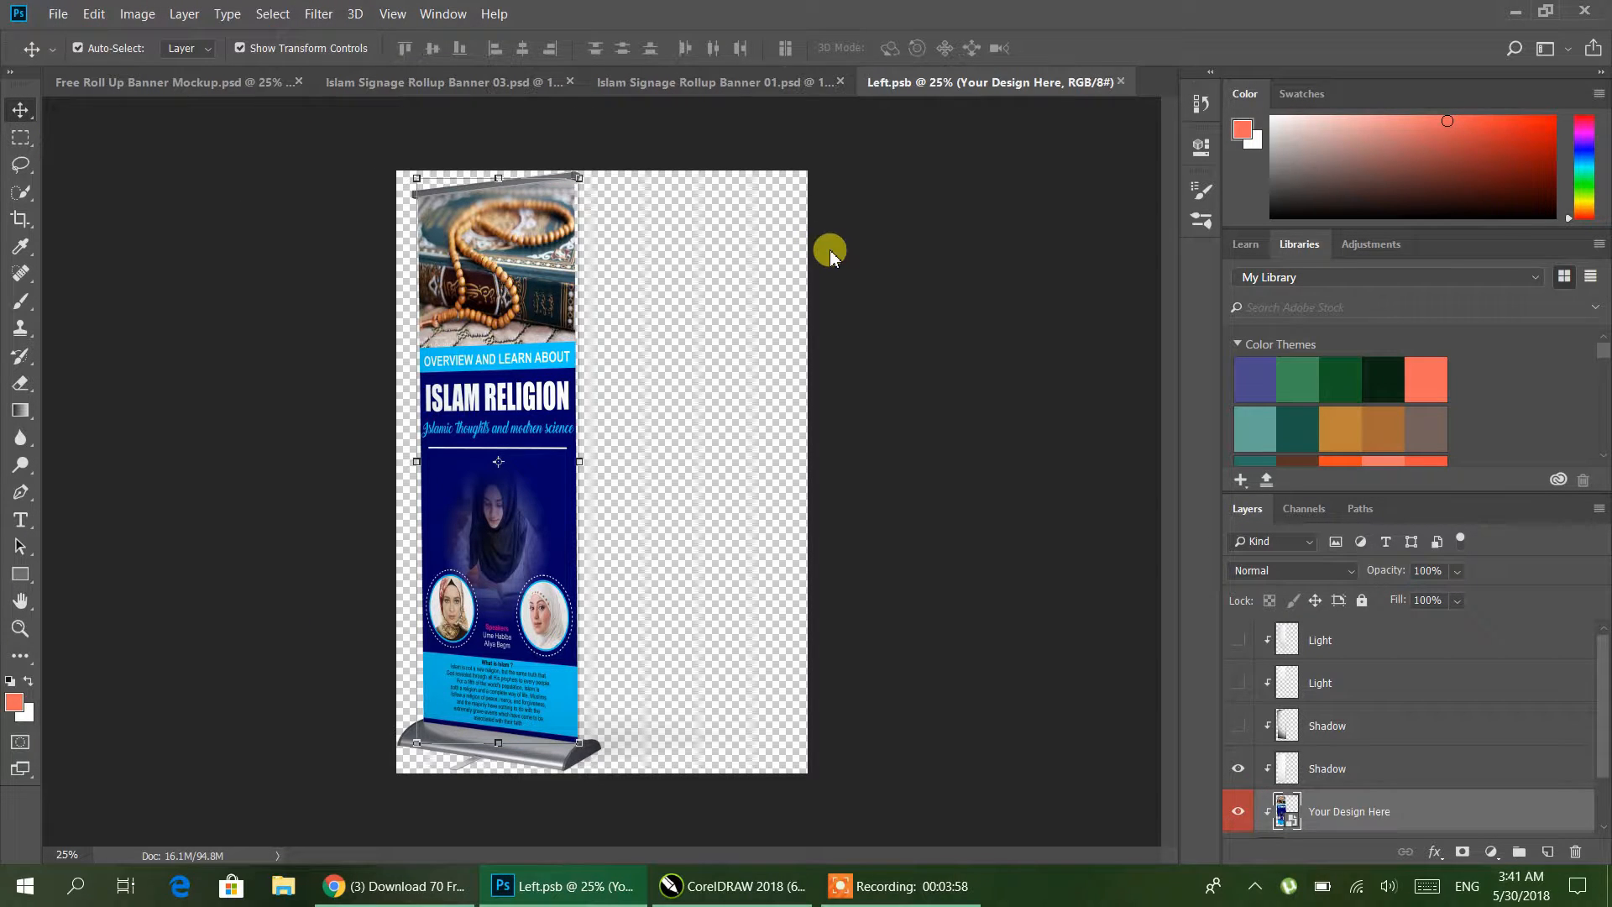
{"action": "left_click", "coordinate": [1122, 84]}
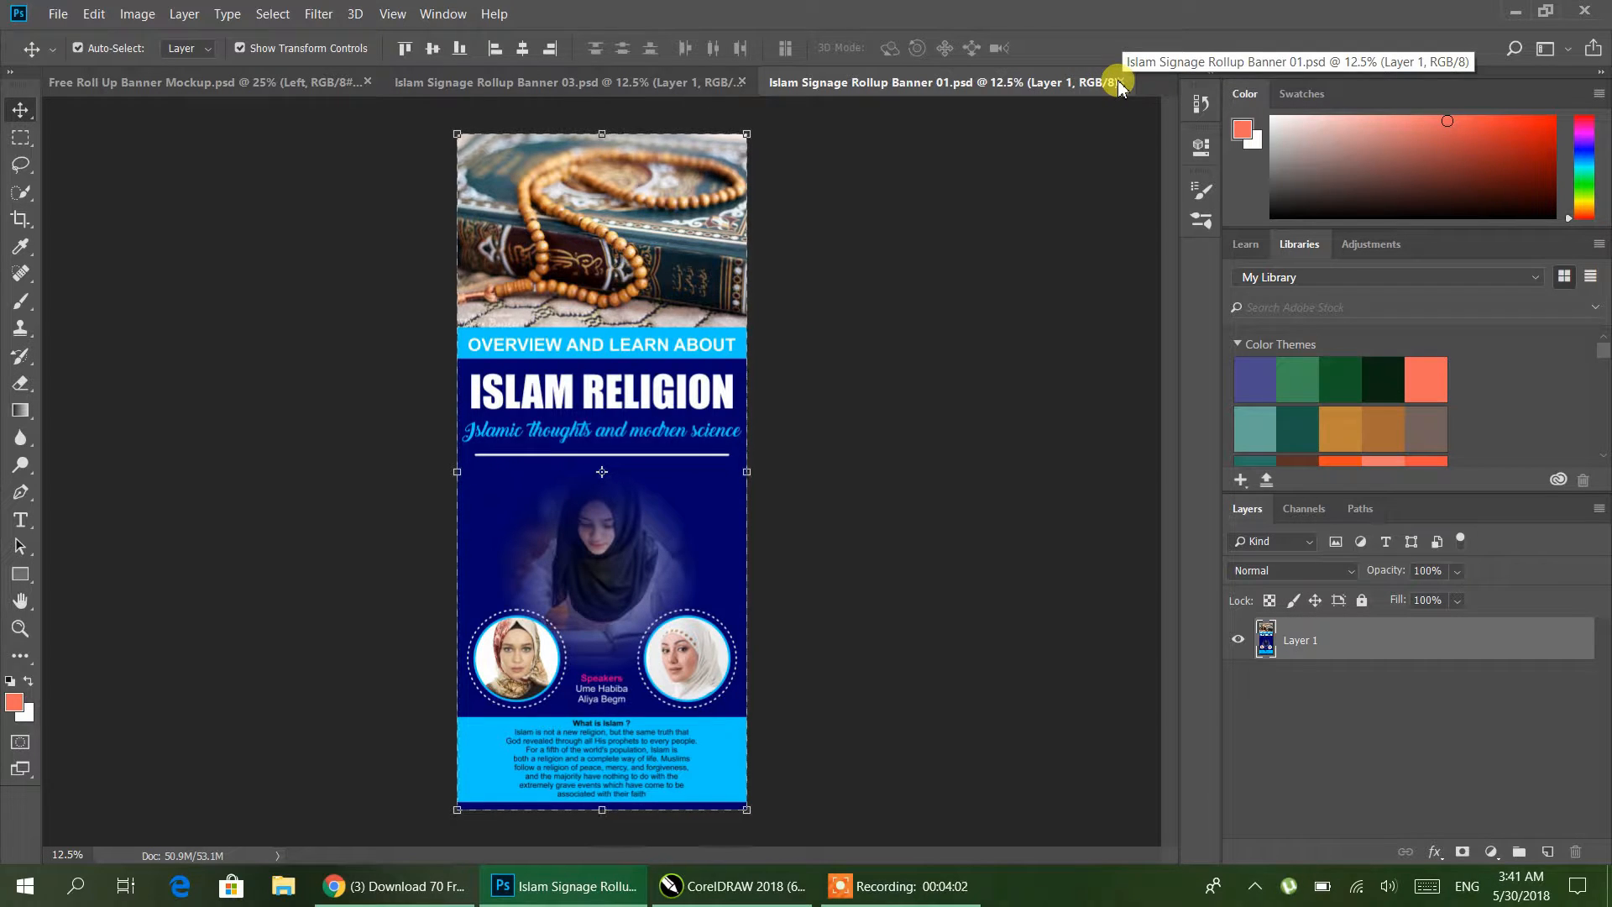
{"action": "left_click", "coordinate": [1119, 83]}
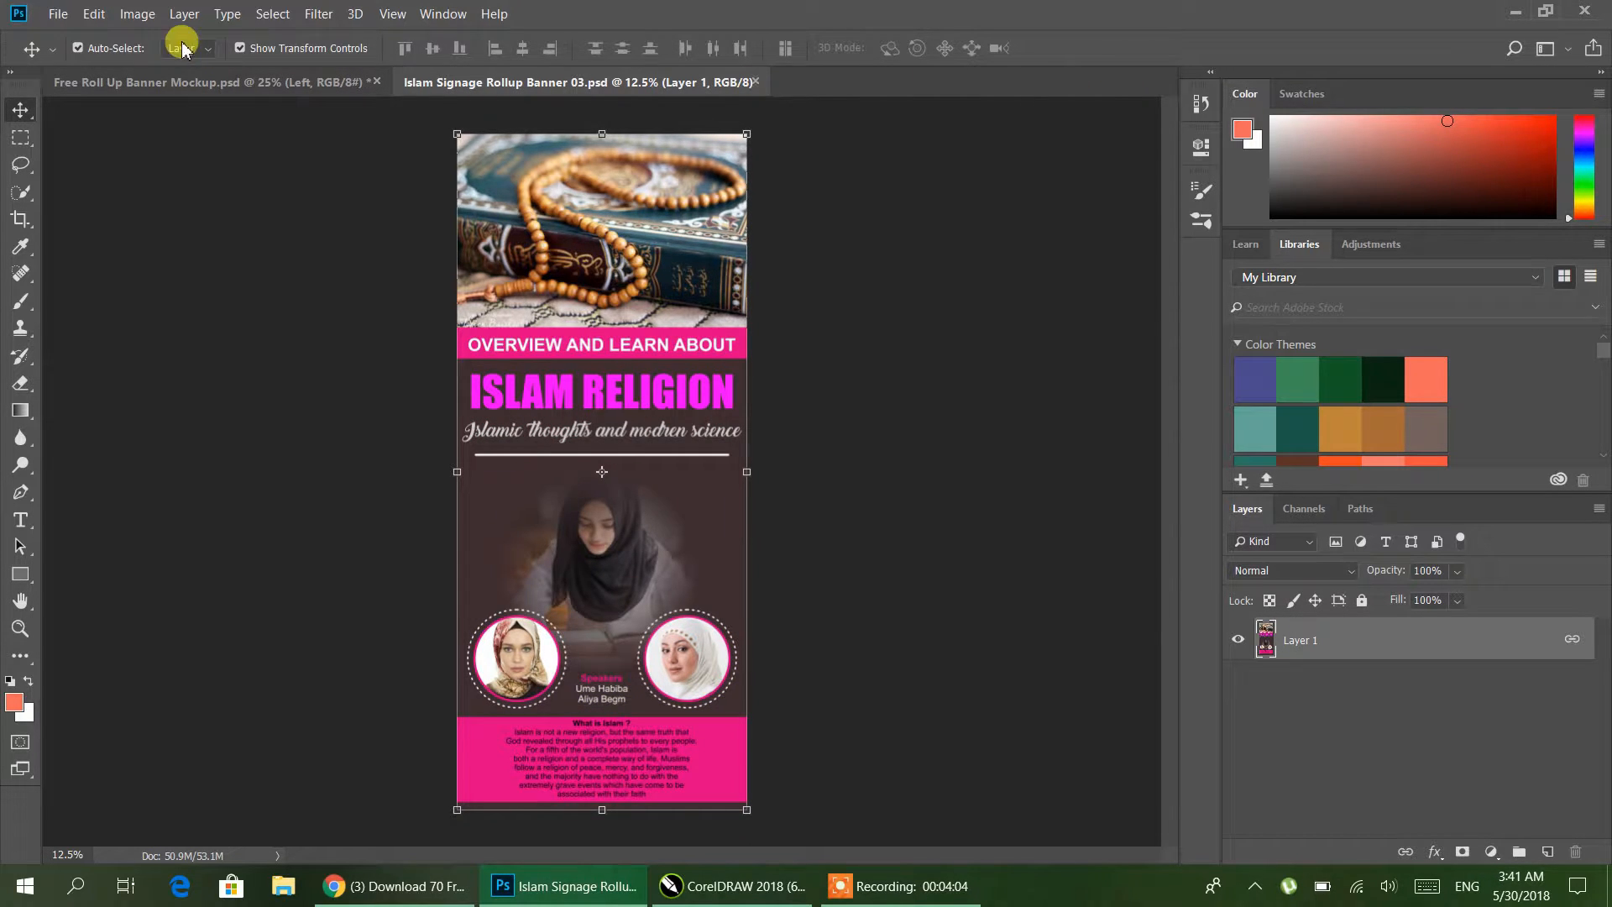
- Open the Right smart object of Free Roll Up Banner Mockup.psd and the Your Design Here smart object nested inside it
{"action": "left_click", "coordinate": [179, 78]}
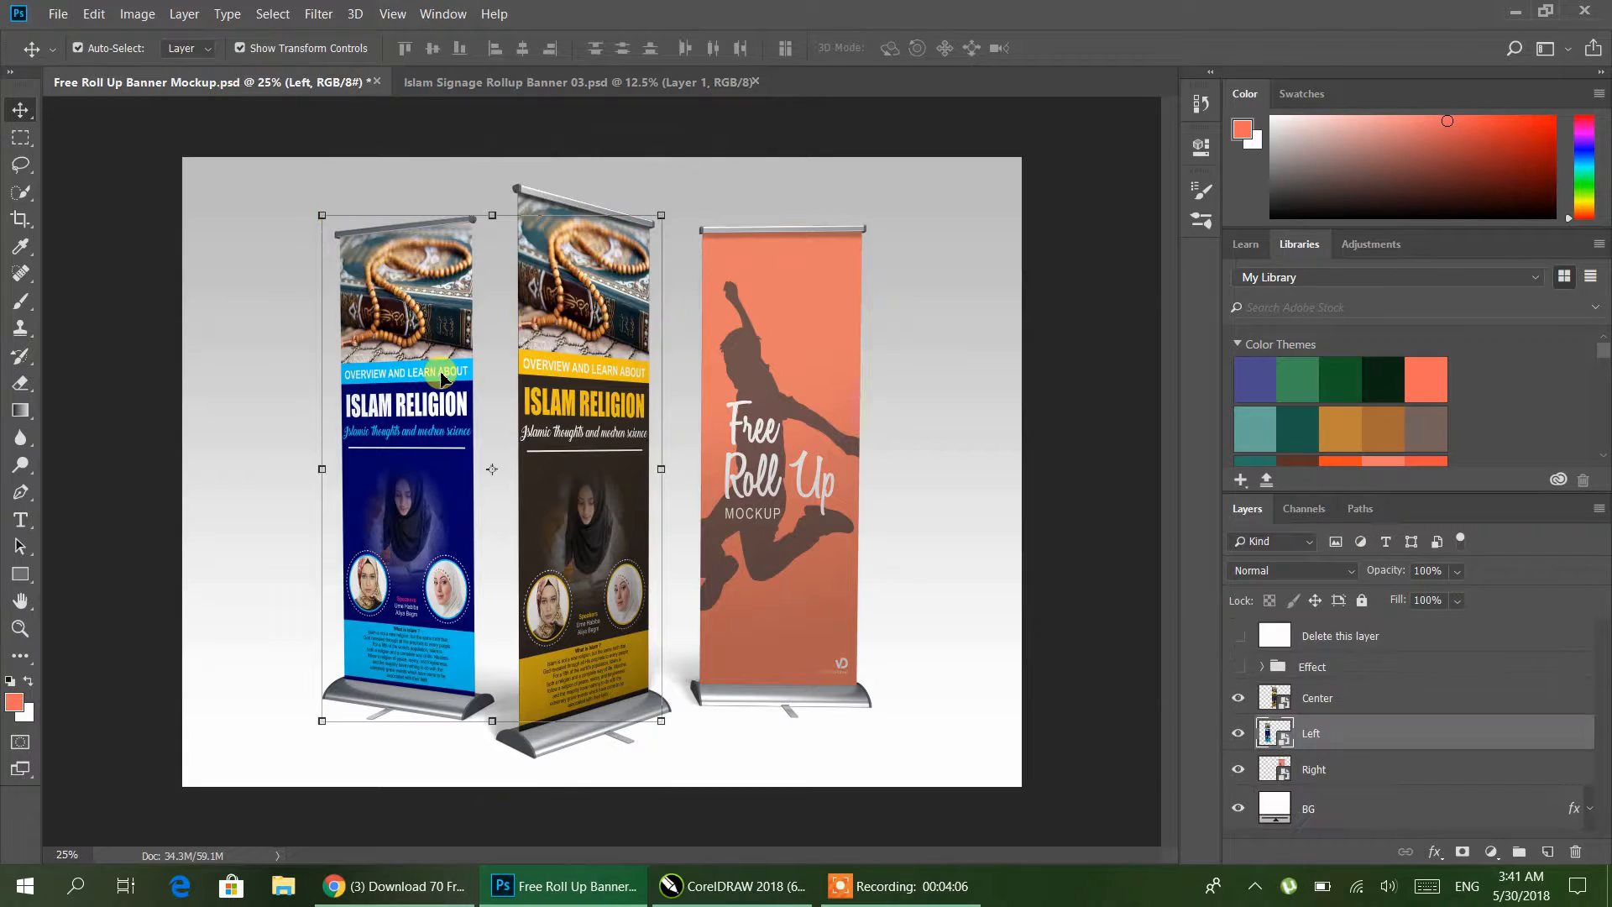
{"action": "double_click", "coordinate": [1284, 777]}
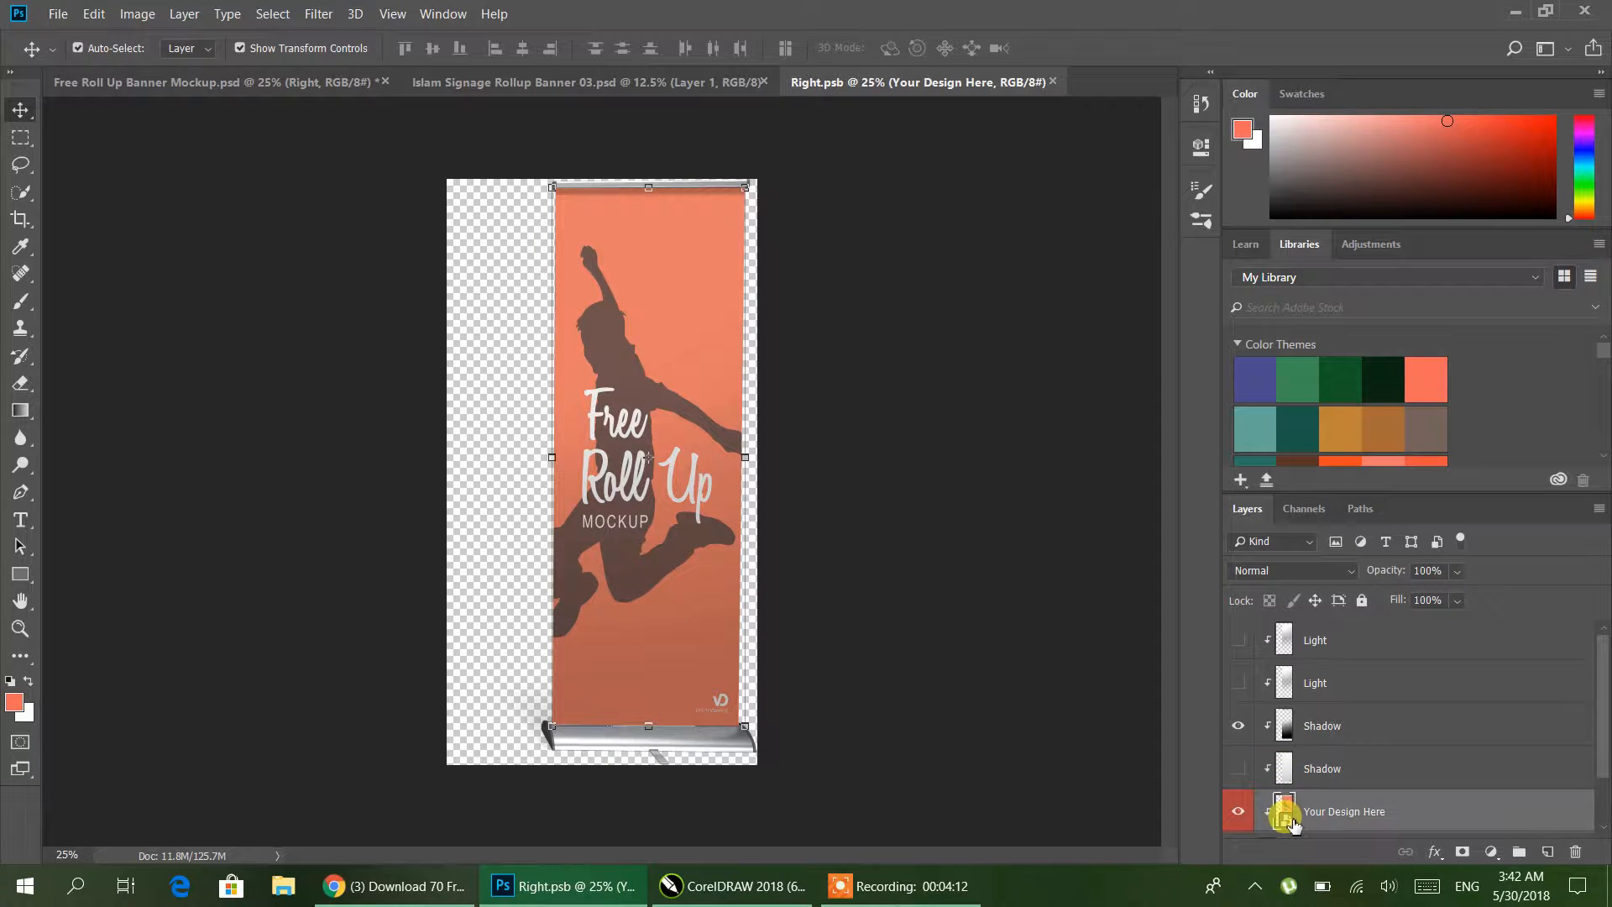
{"action": "double_click", "coordinate": [1282, 818]}
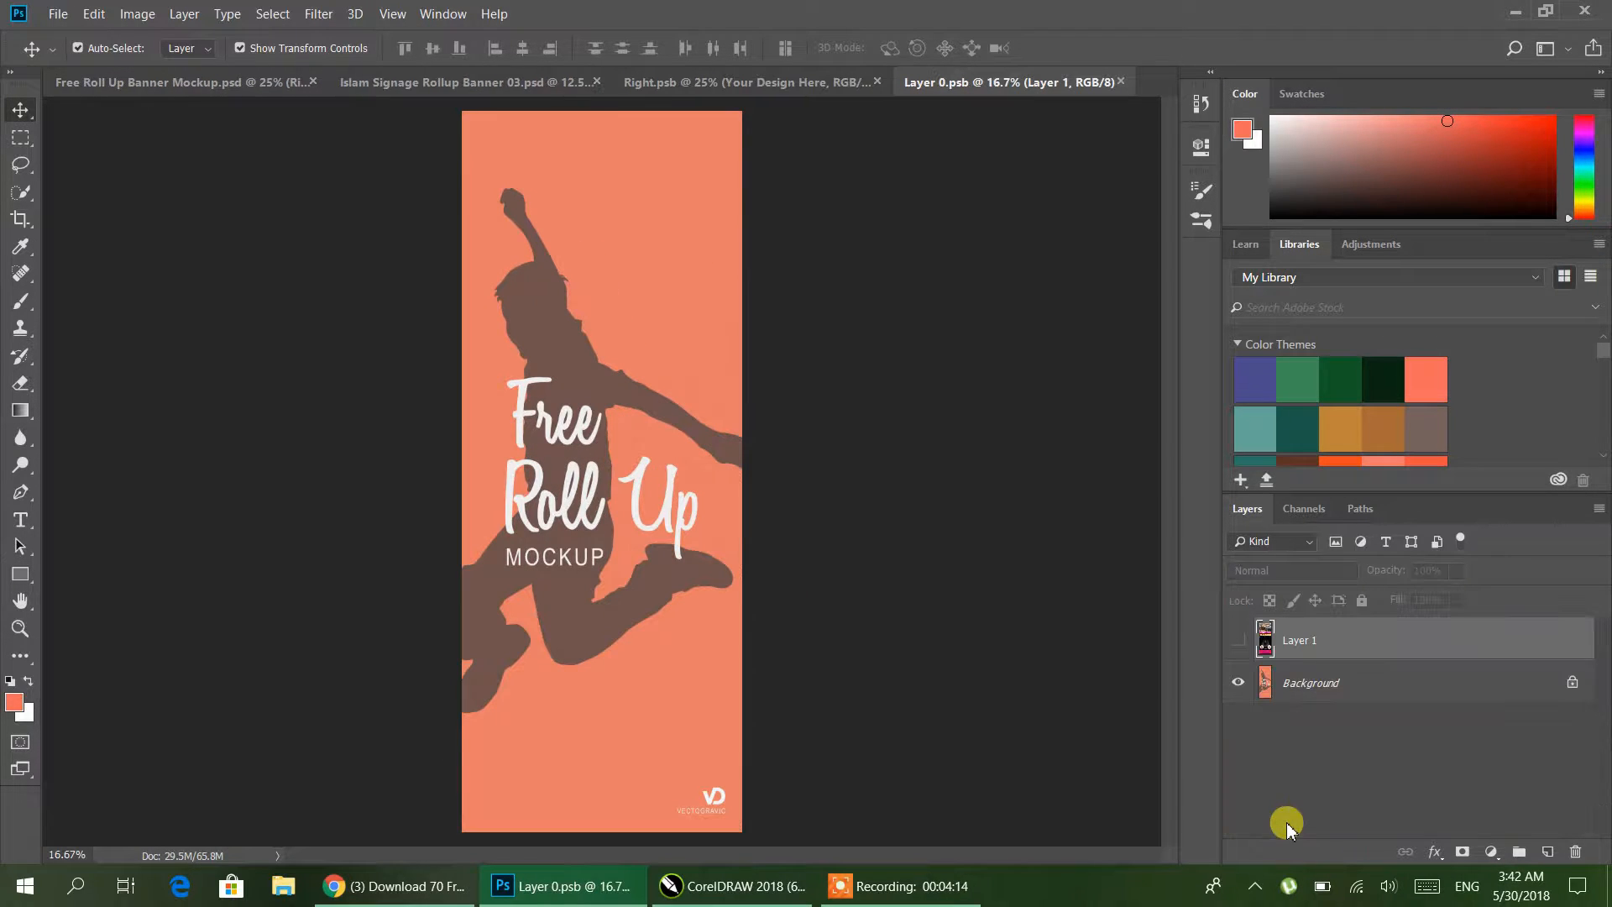
- Select the whole canvas of Islam Signage Rollup Banner 03.psd with a rectangular marquee and copy the pink banner artwork
{"action": "left_click", "coordinate": [704, 81]}
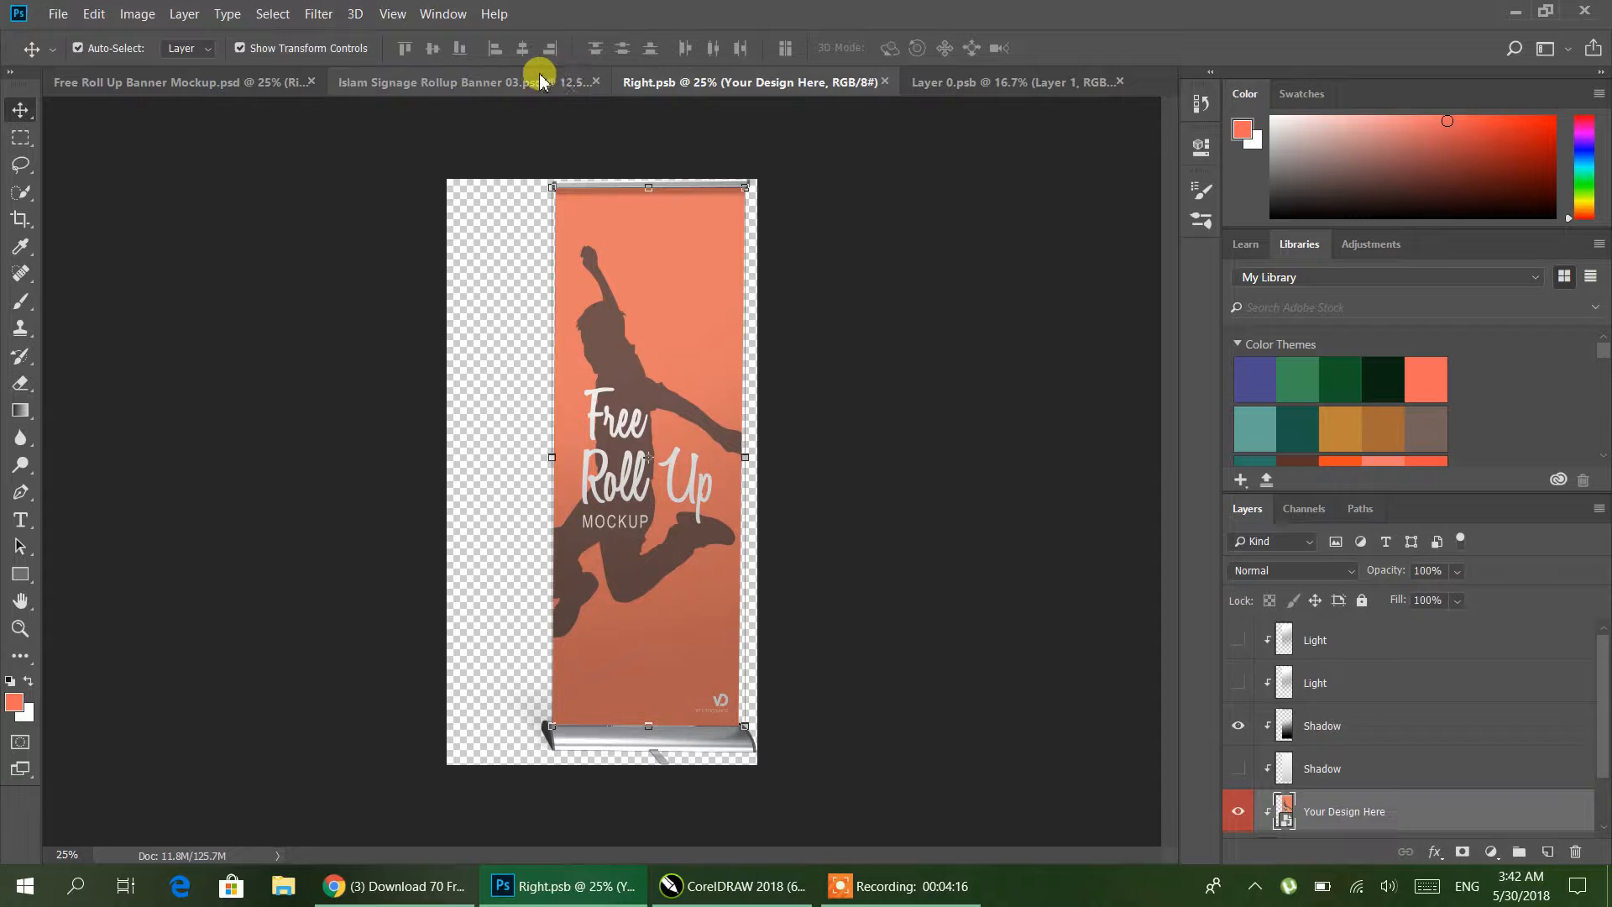
{"action": "left_click", "coordinate": [540, 81]}
{"action": "left_click", "coordinate": [95, 14]}
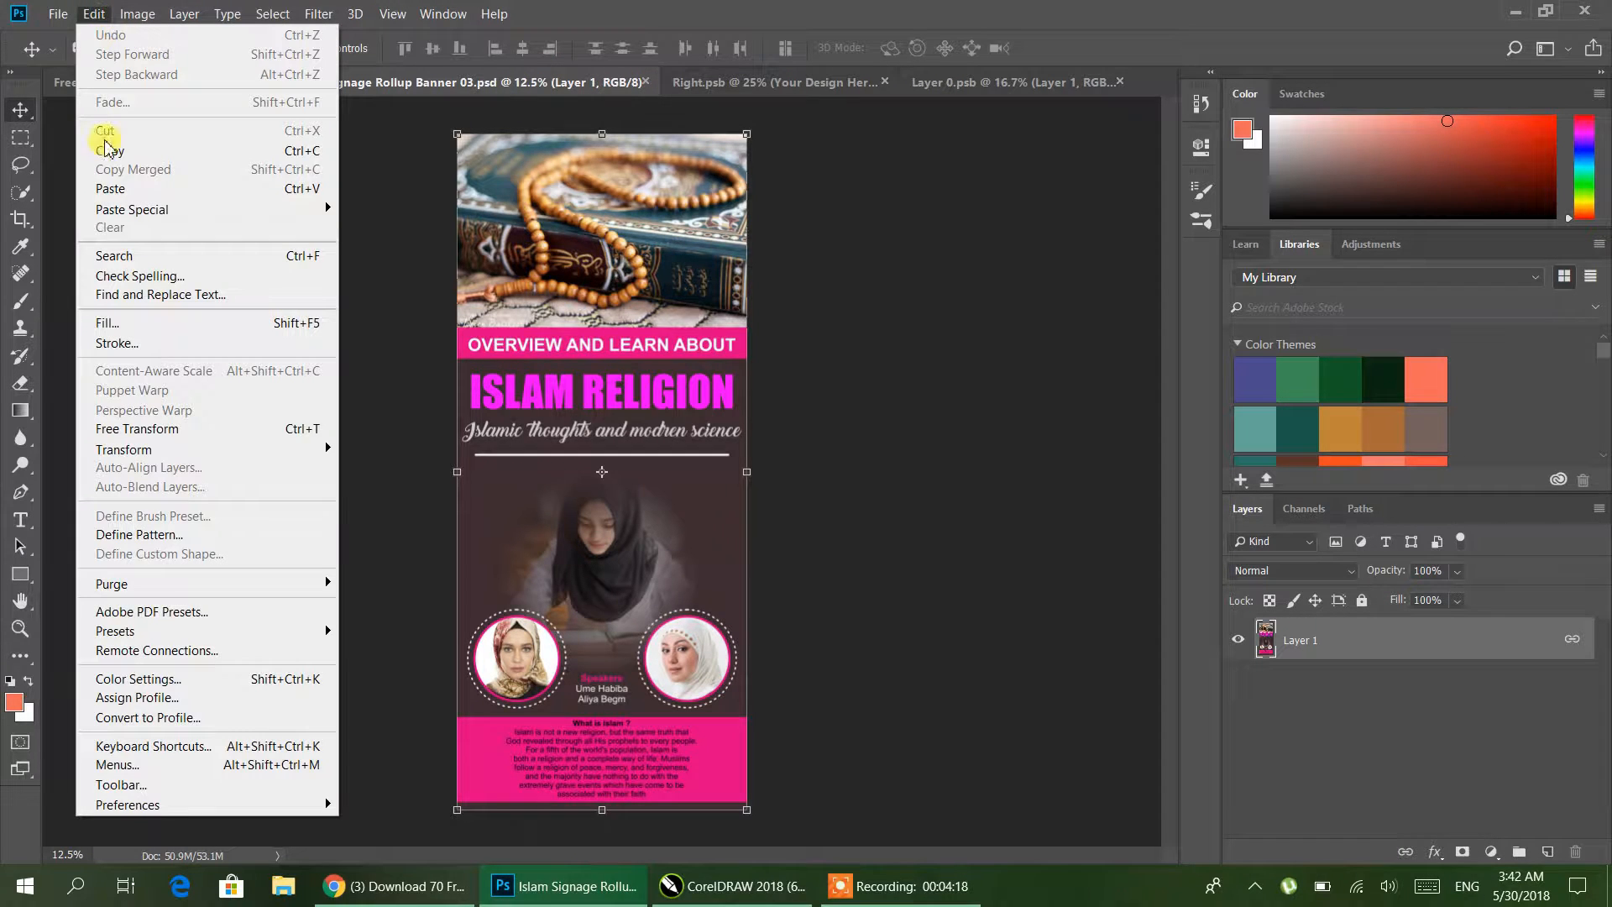
{"action": "left_click", "coordinate": [390, 232]}
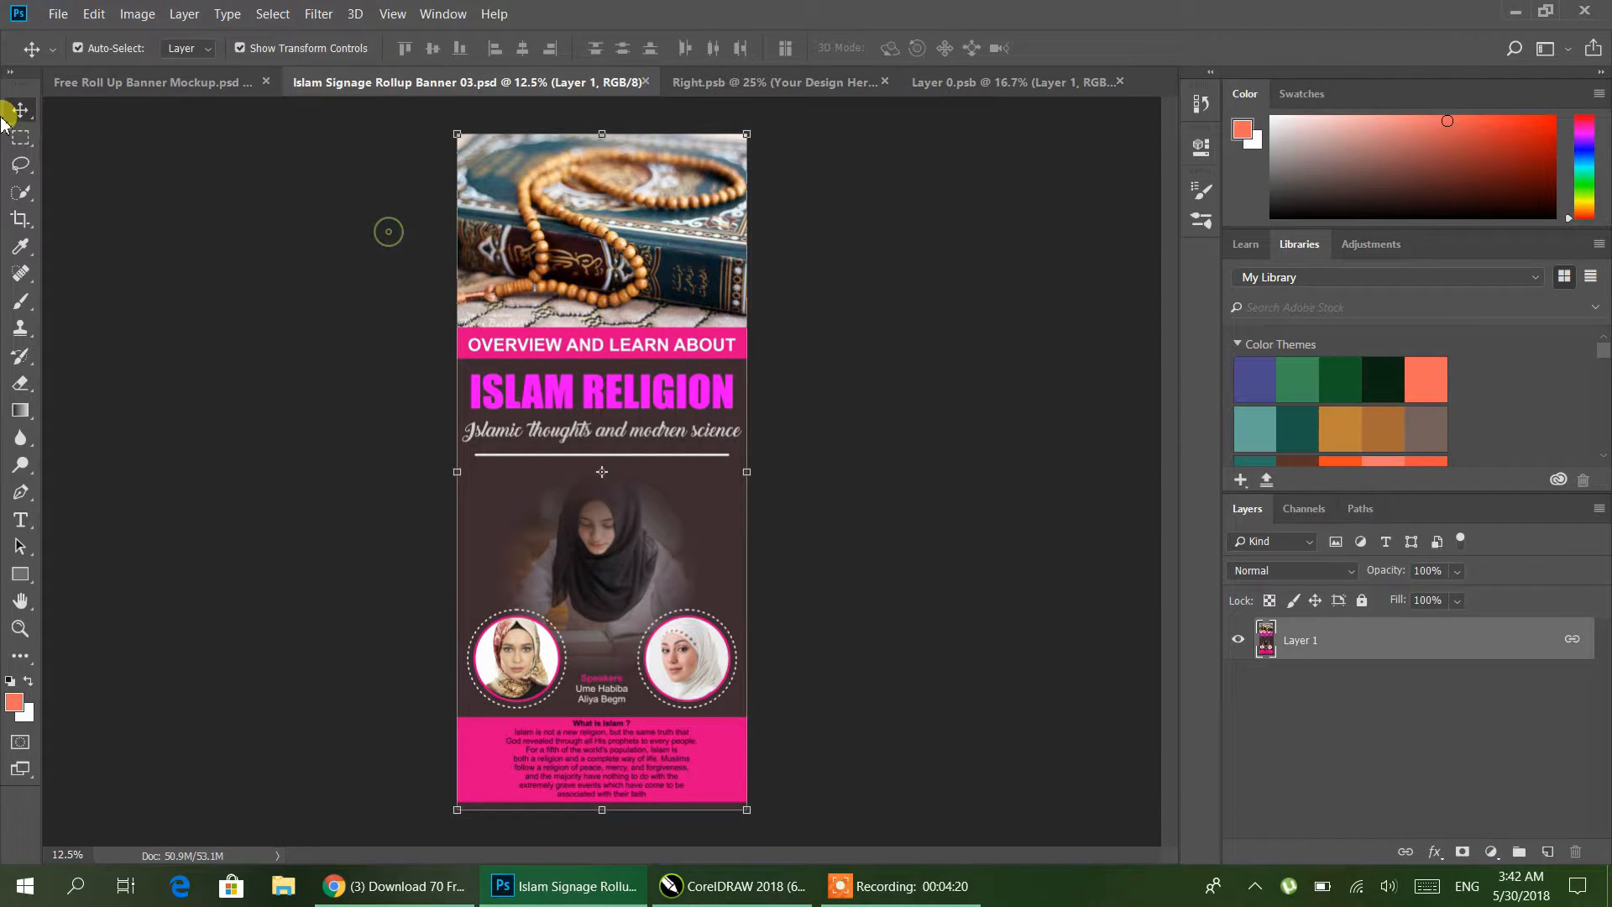
{"action": "left_click", "coordinate": [25, 141]}
{"action": "left_click_drag", "start_coordinate": [431, 123], "coordinate": [820, 835]}
{"action": "right_click", "coordinate": [677, 422]}
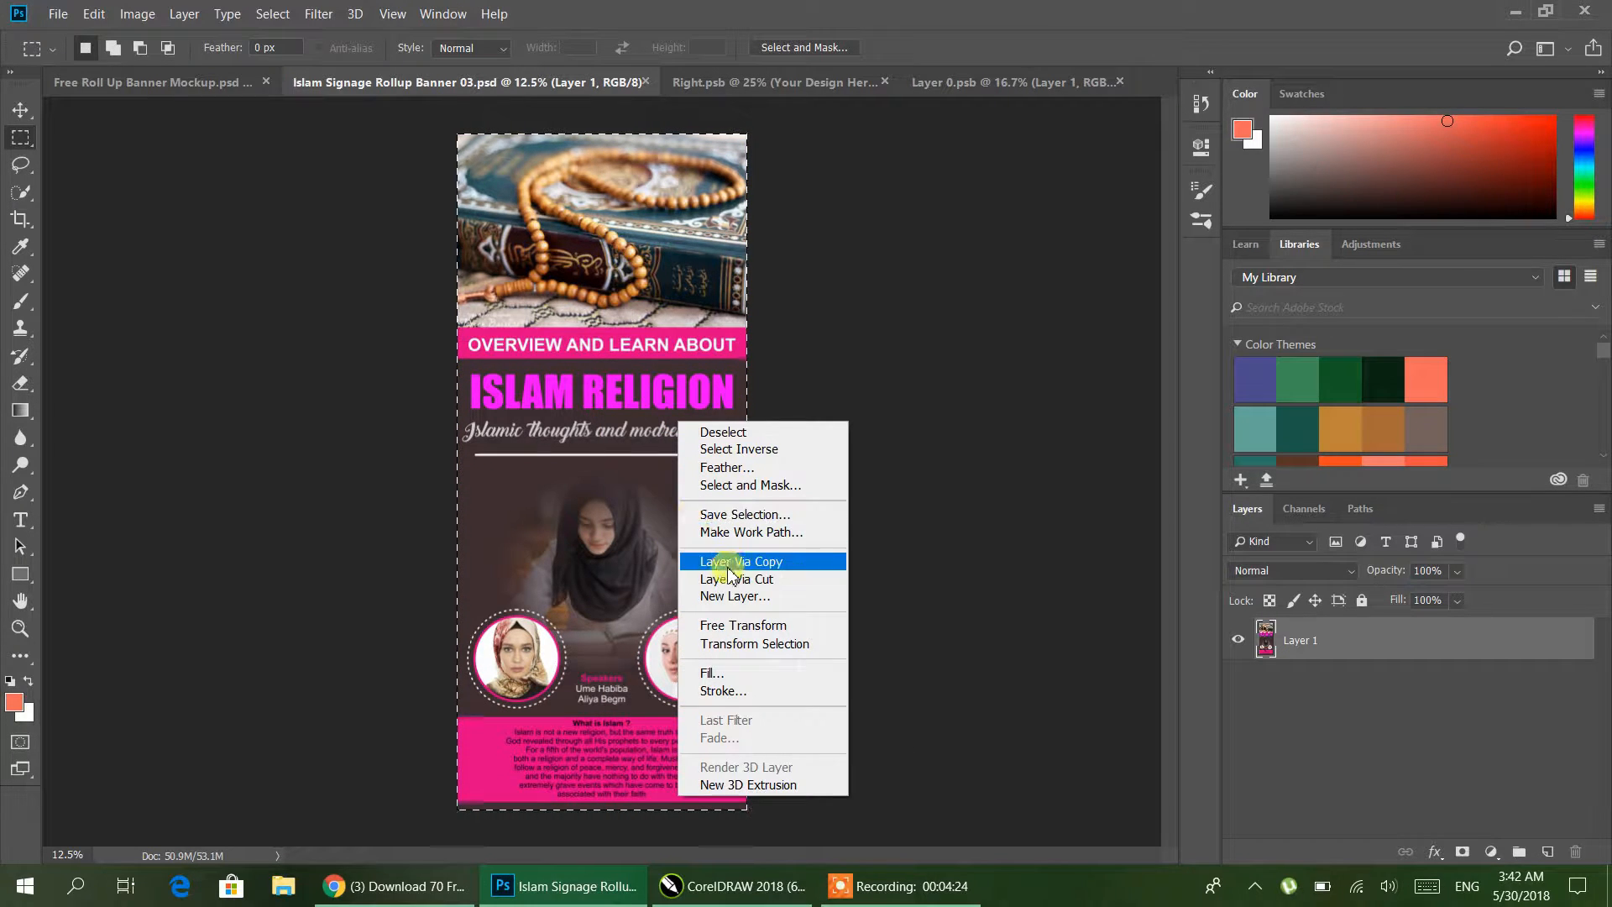
{"action": "left_click", "coordinate": [100, 16]}
{"action": "left_click", "coordinate": [96, 15]}
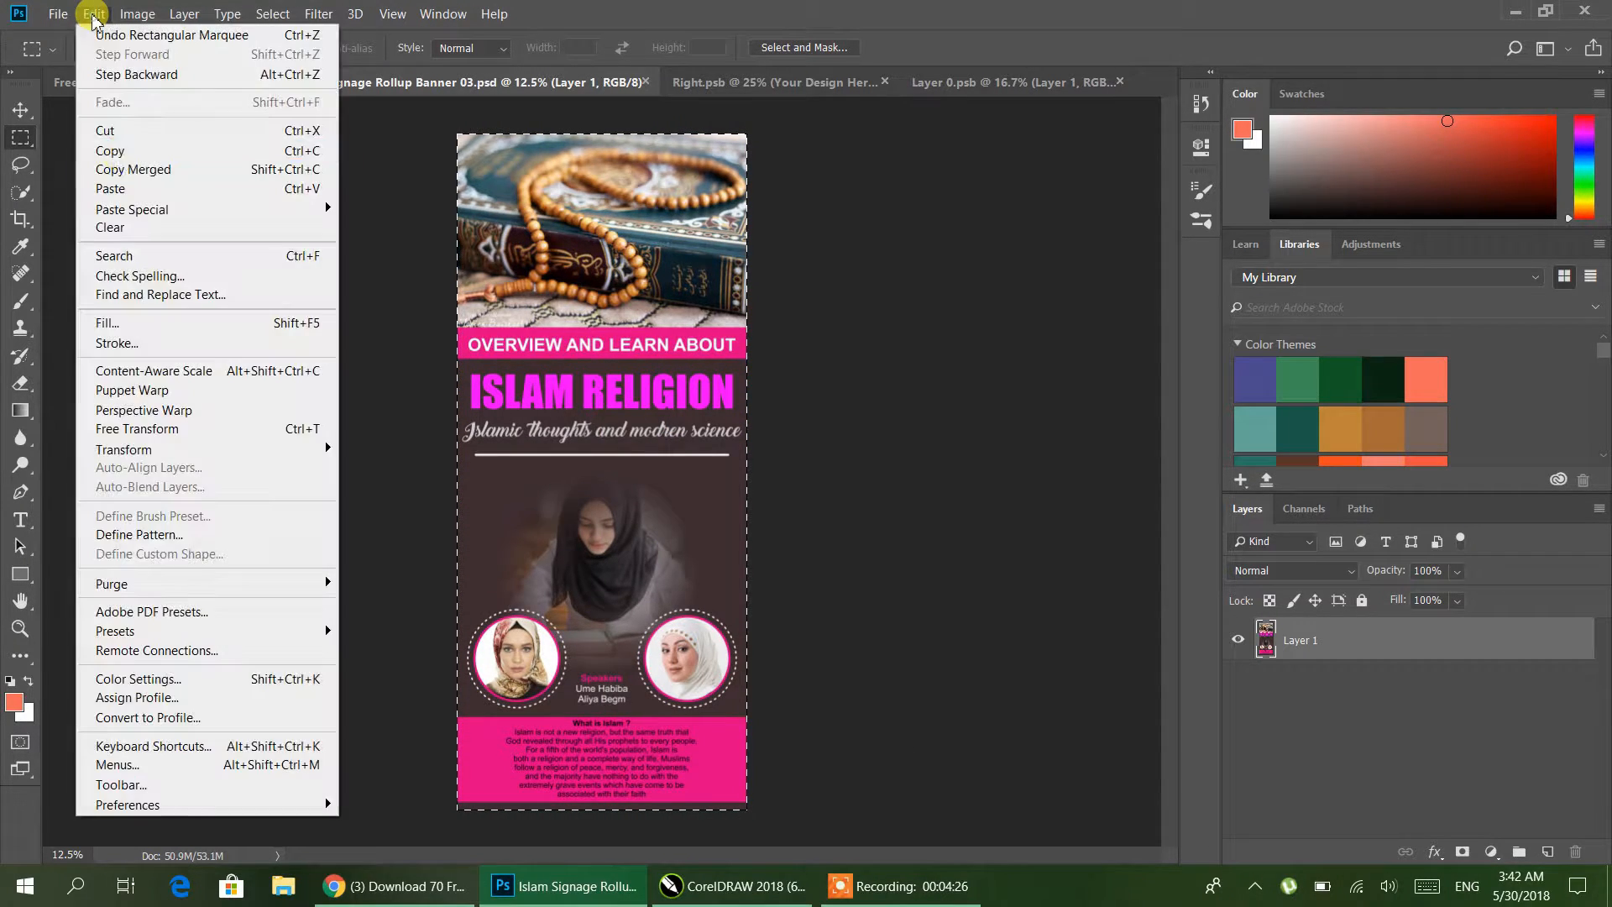
{"action": "left_click", "coordinate": [113, 151]}
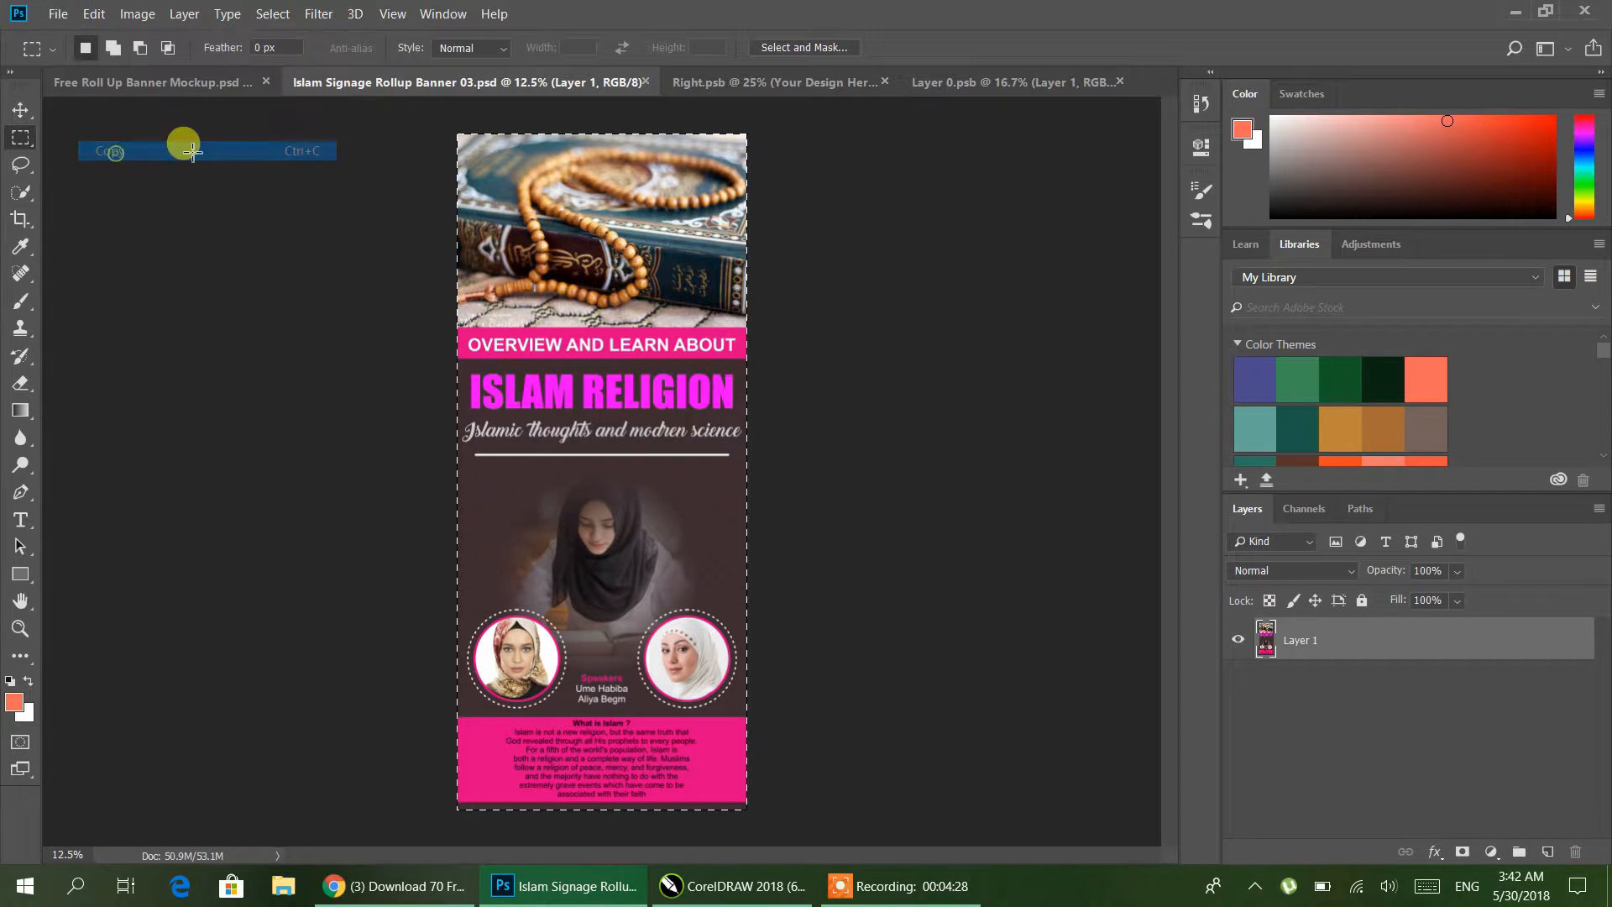
- Paste the copied pink banner into Layer 0.psb
{"action": "left_click", "coordinate": [738, 84]}
{"action": "left_click", "coordinate": [979, 82]}
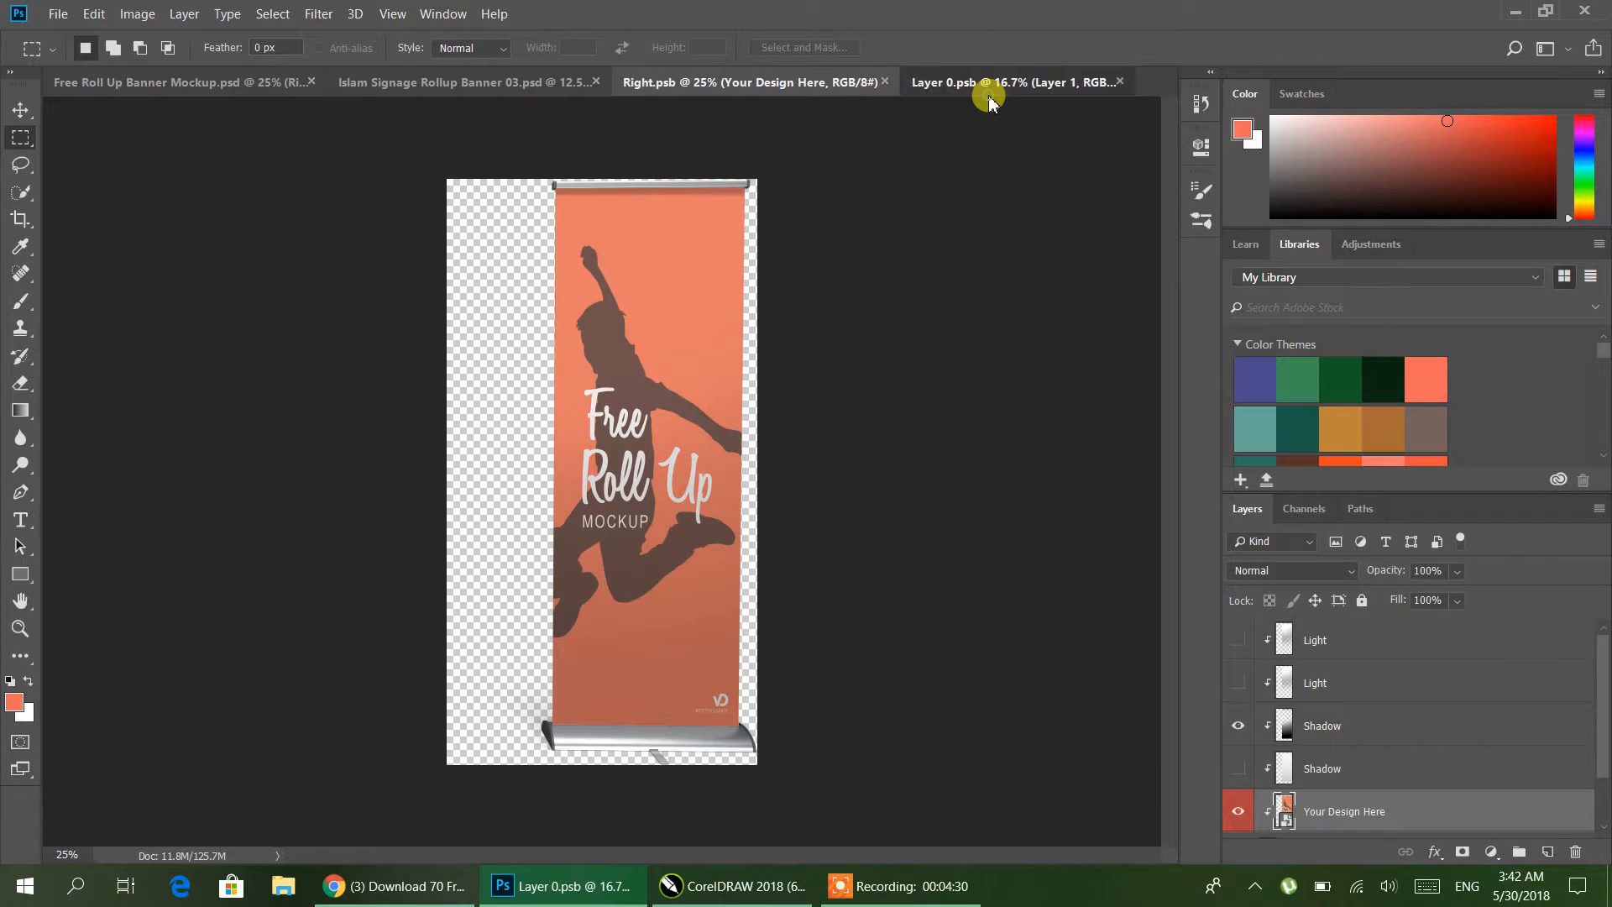
{"action": "left_click", "coordinate": [96, 14]}
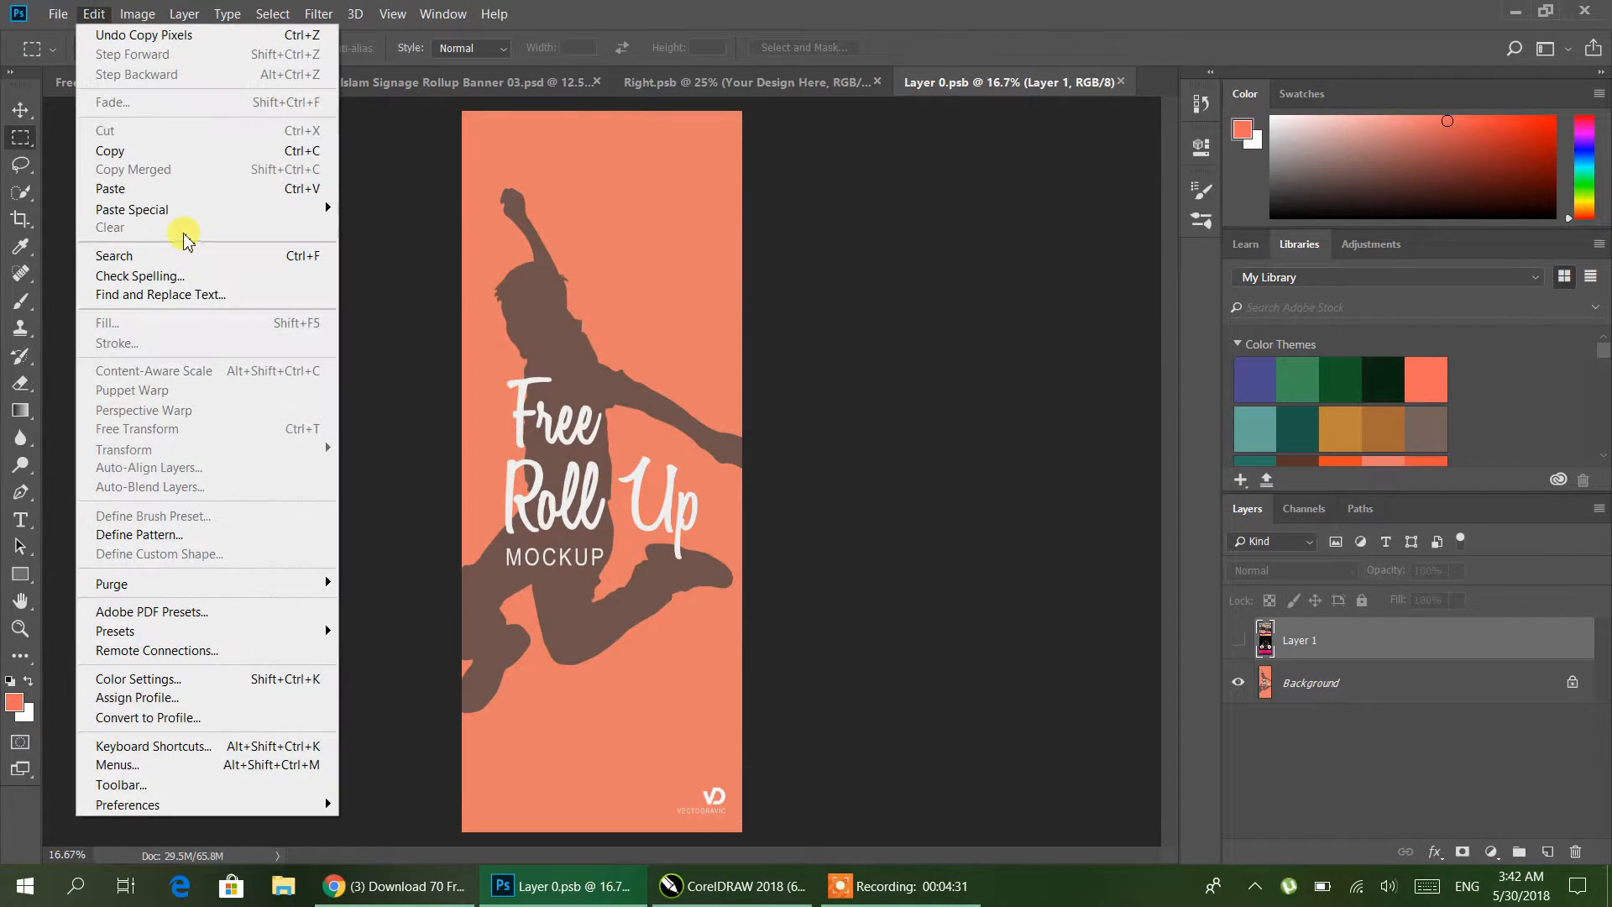
{"action": "left_click", "coordinate": [159, 187]}
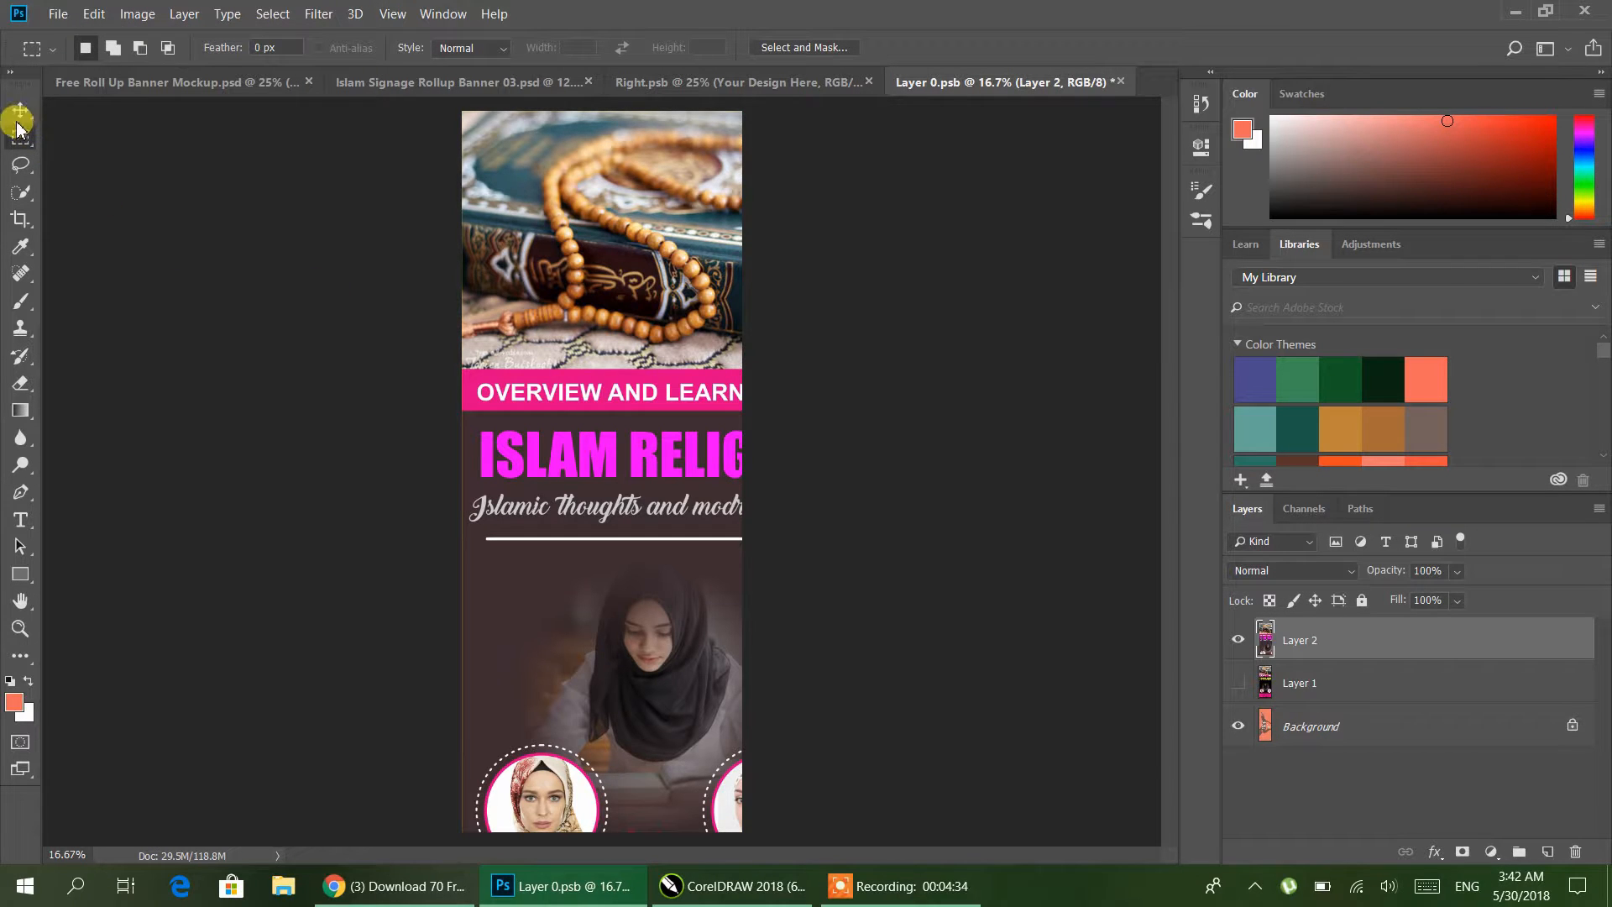
- Scale the pasted pink banner to 72.44% width and adjust its height so it exactly fills the Layer 0.psb canvas
{"action": "left_click", "coordinate": [20, 110]}
{"action": "left_click_drag", "start_coordinate": [848, 560], "coordinate": [745, 560]}
{"action": "left_click_drag", "start_coordinate": [603, 113], "coordinate": [641, 143]}
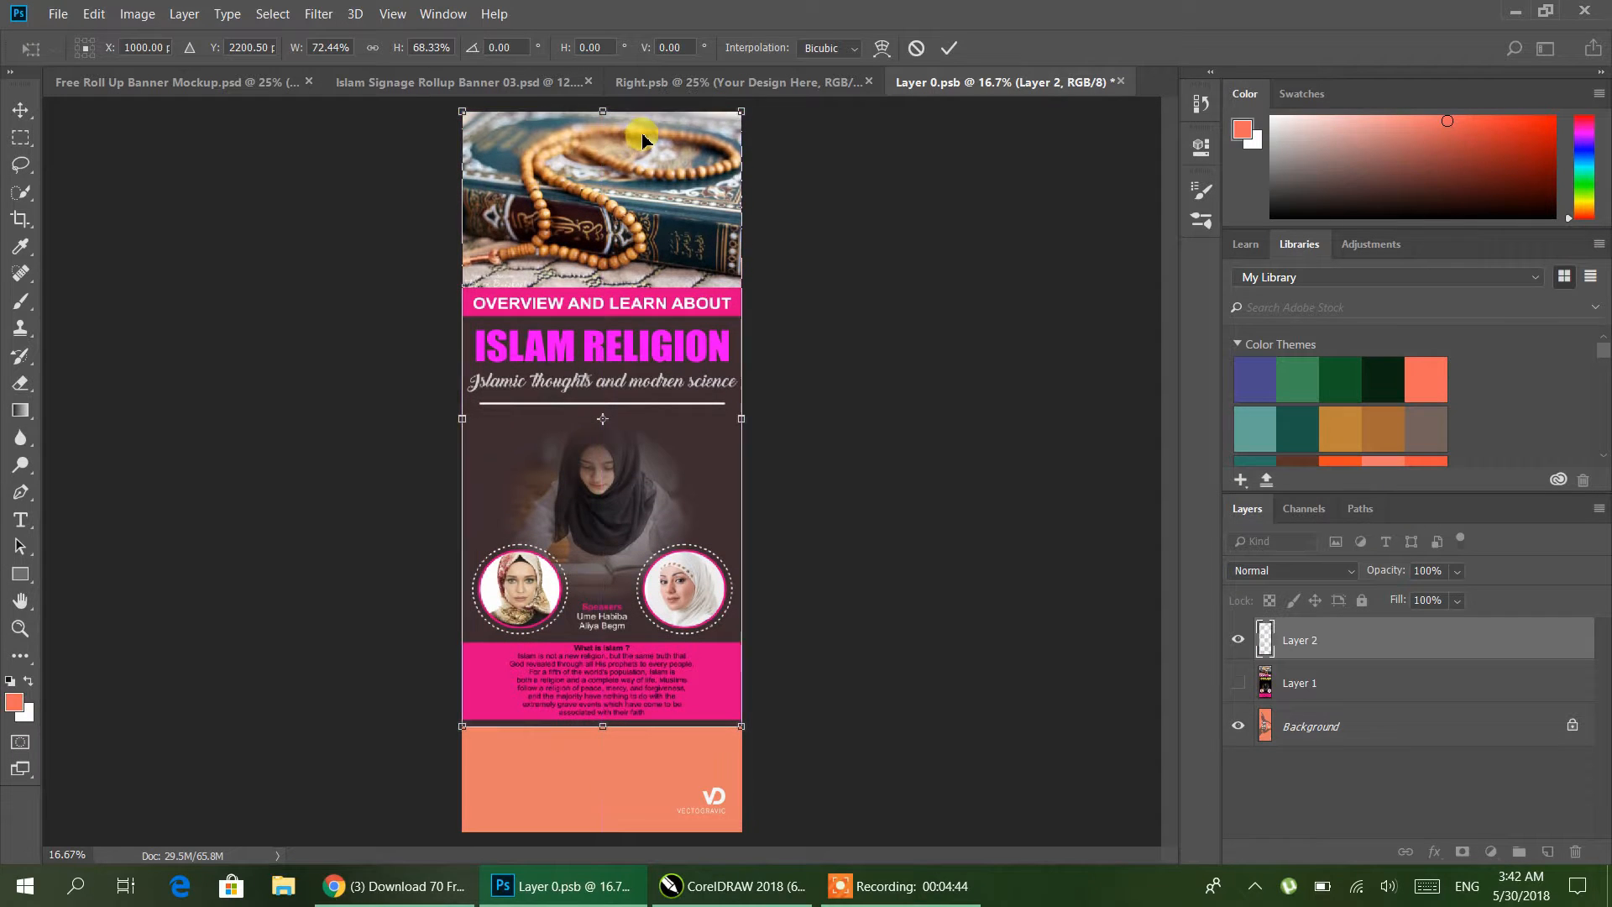
{"action": "left_click_drag", "start_coordinate": [603, 725], "coordinate": [612, 831]}
{"action": "left_click", "coordinate": [946, 48]}
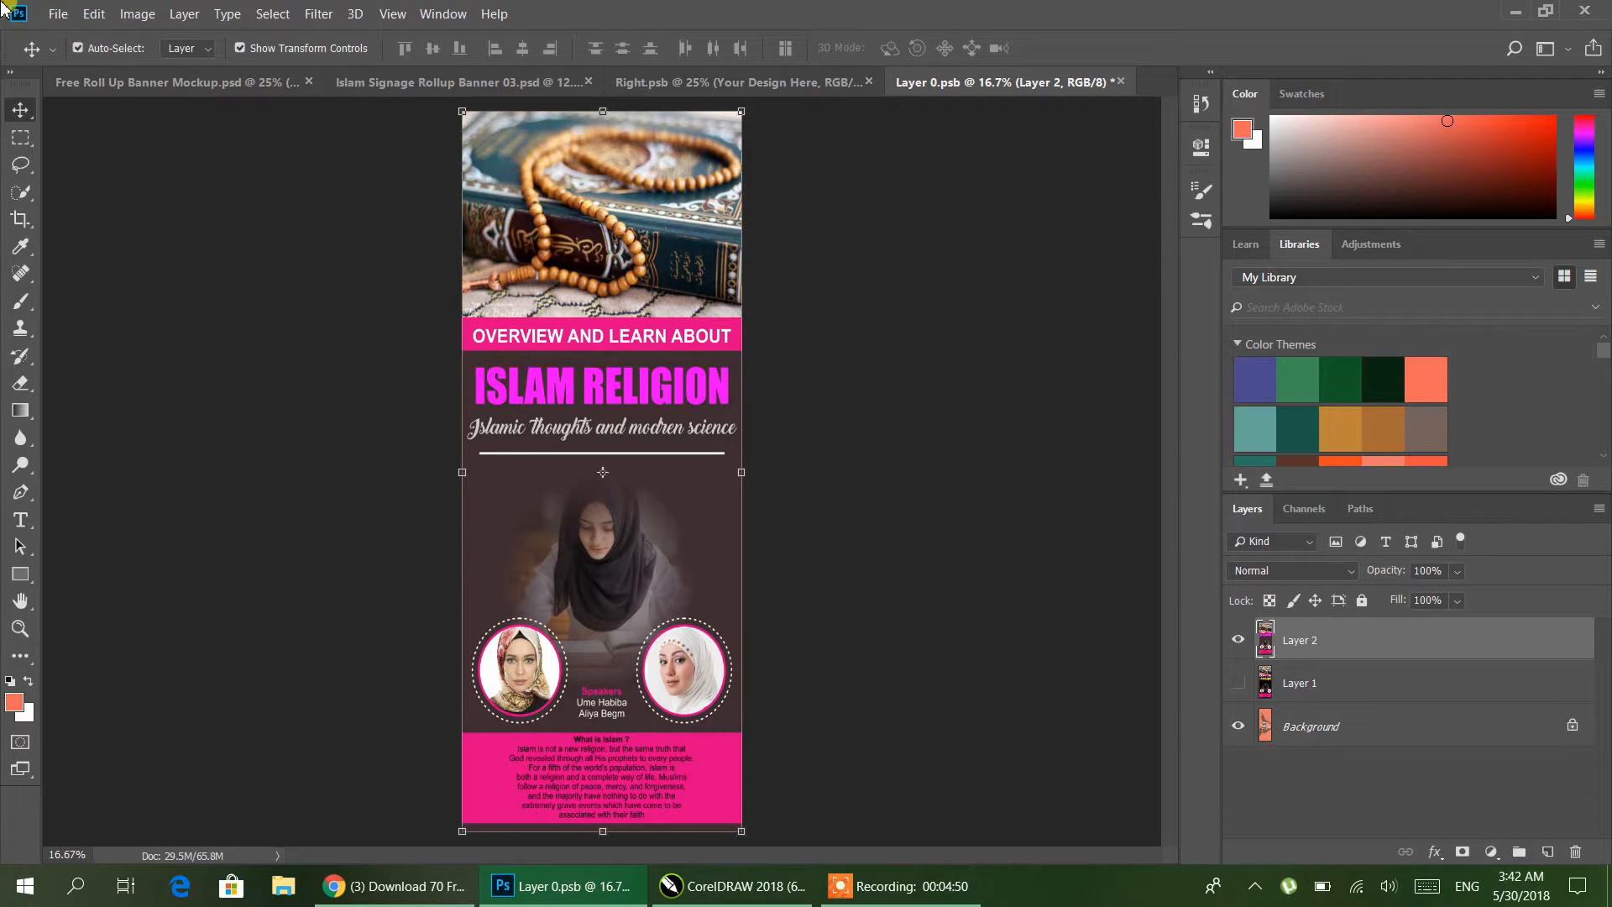
- Save and close Layer 0.psb and Right.psb, and close Islam Signage Rollup Banner 03.psd
{"action": "left_click", "coordinate": [55, 14]}
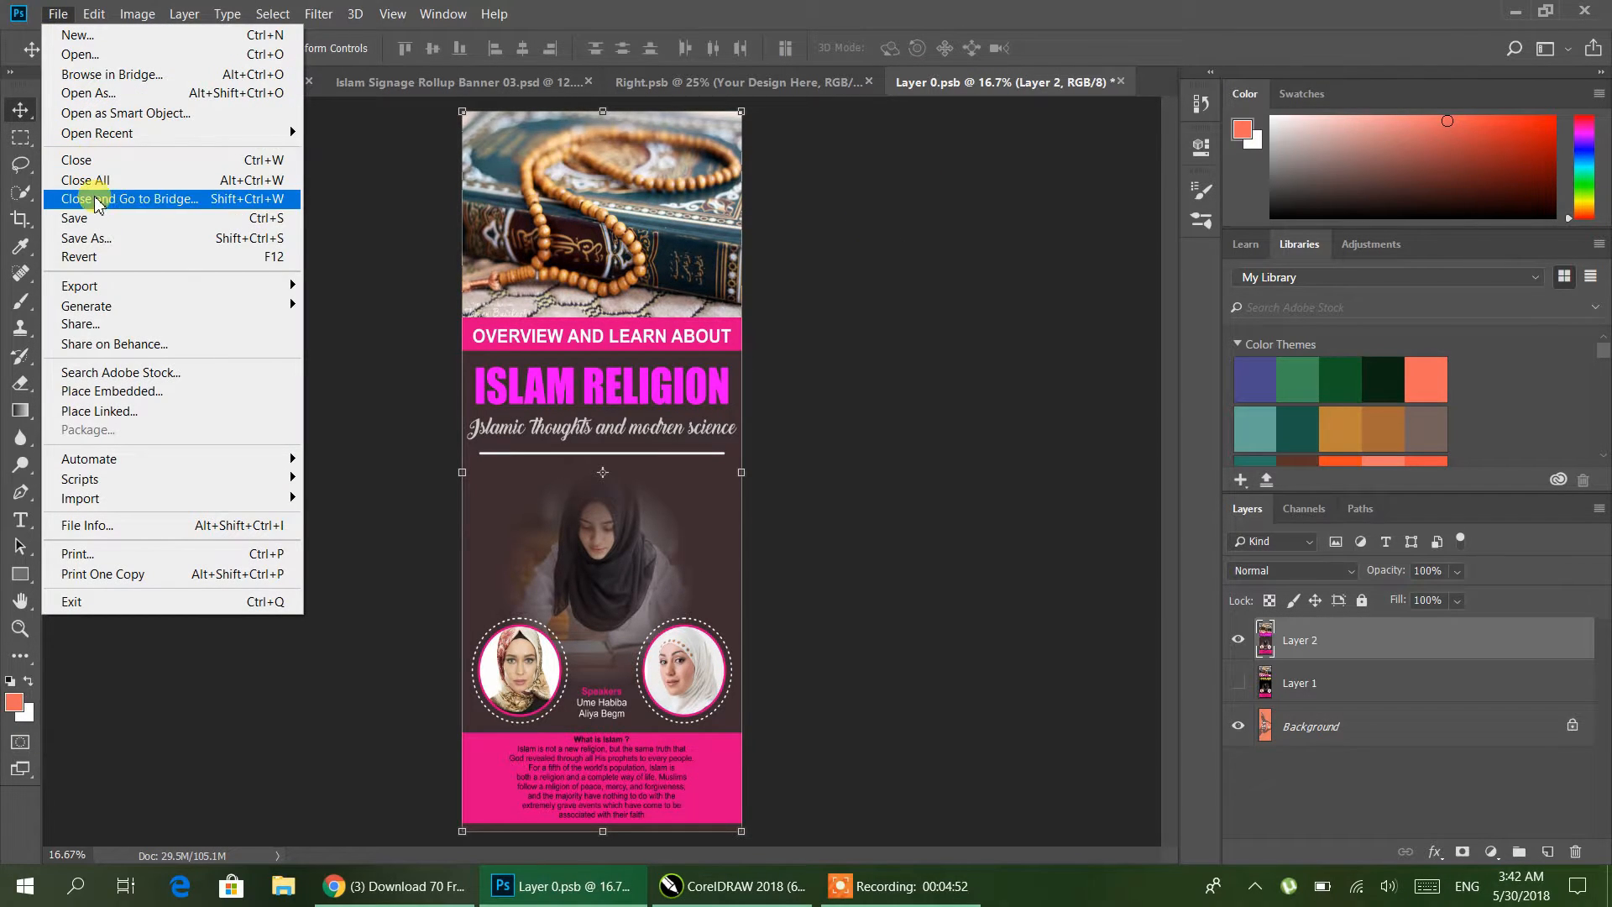
{"action": "left_click", "coordinate": [91, 223]}
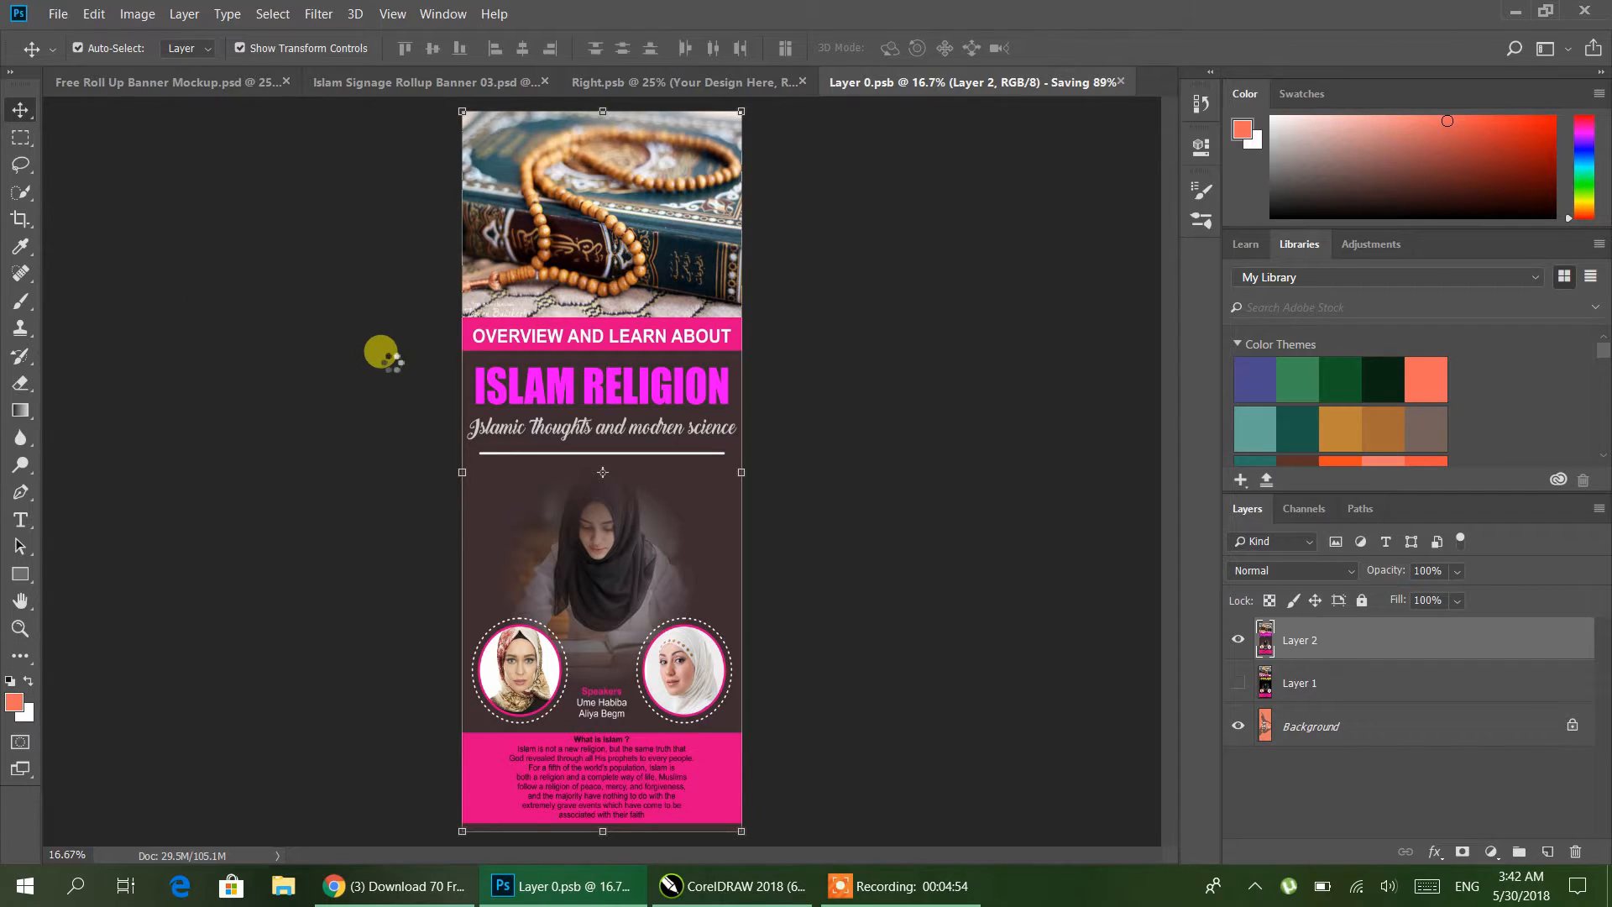
{"action": "left_click", "coordinate": [1121, 81]}
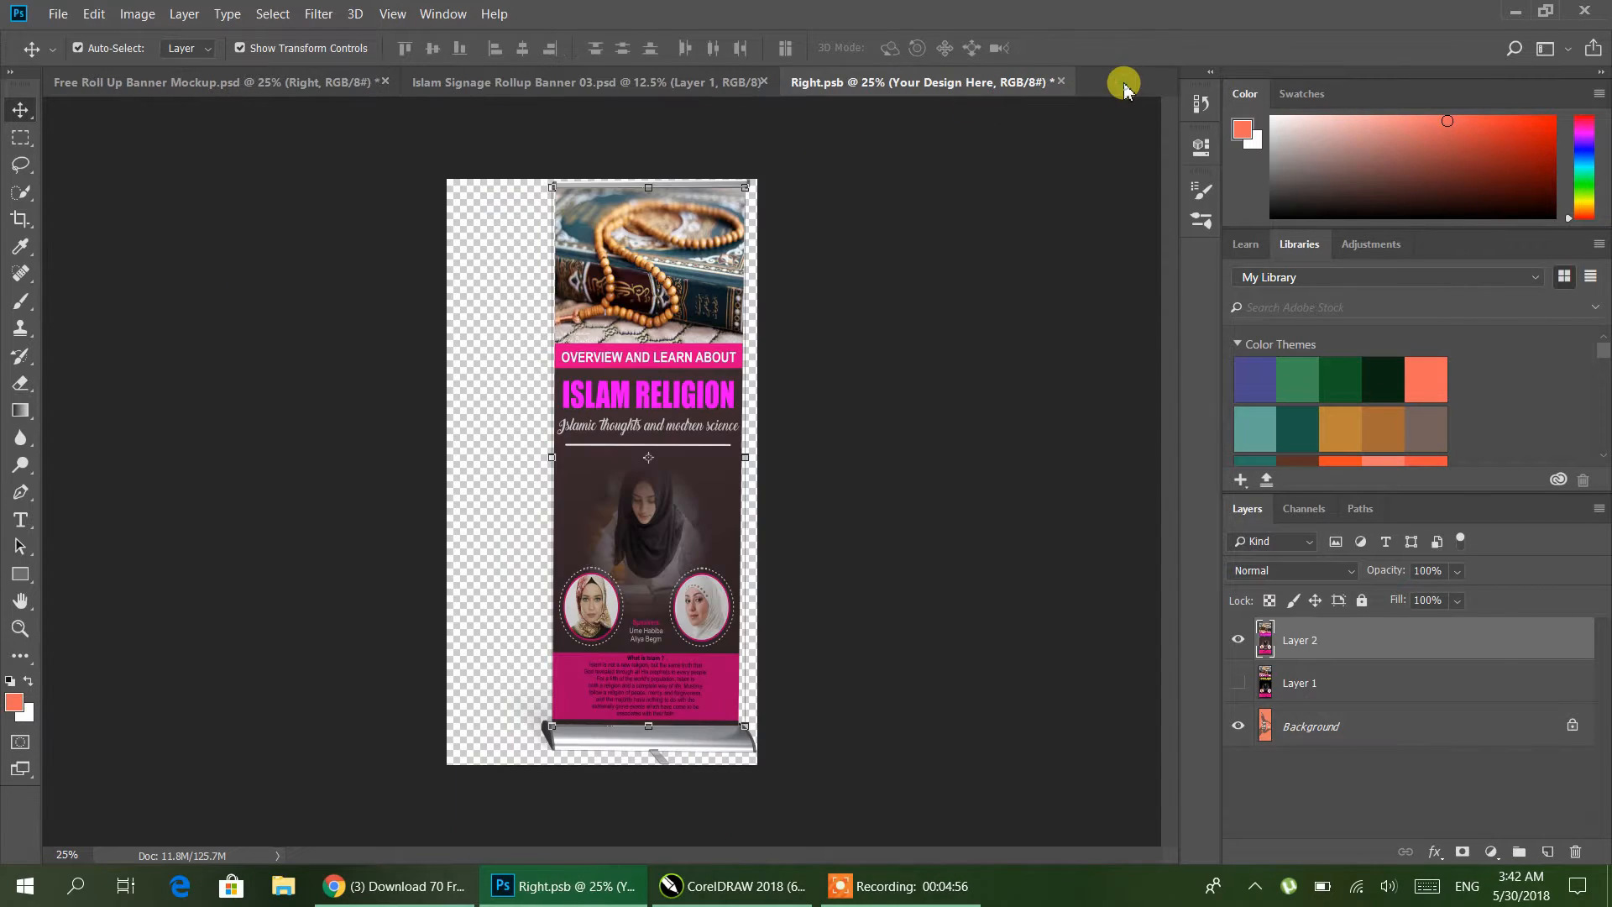
{"action": "left_click", "coordinate": [50, 14]}
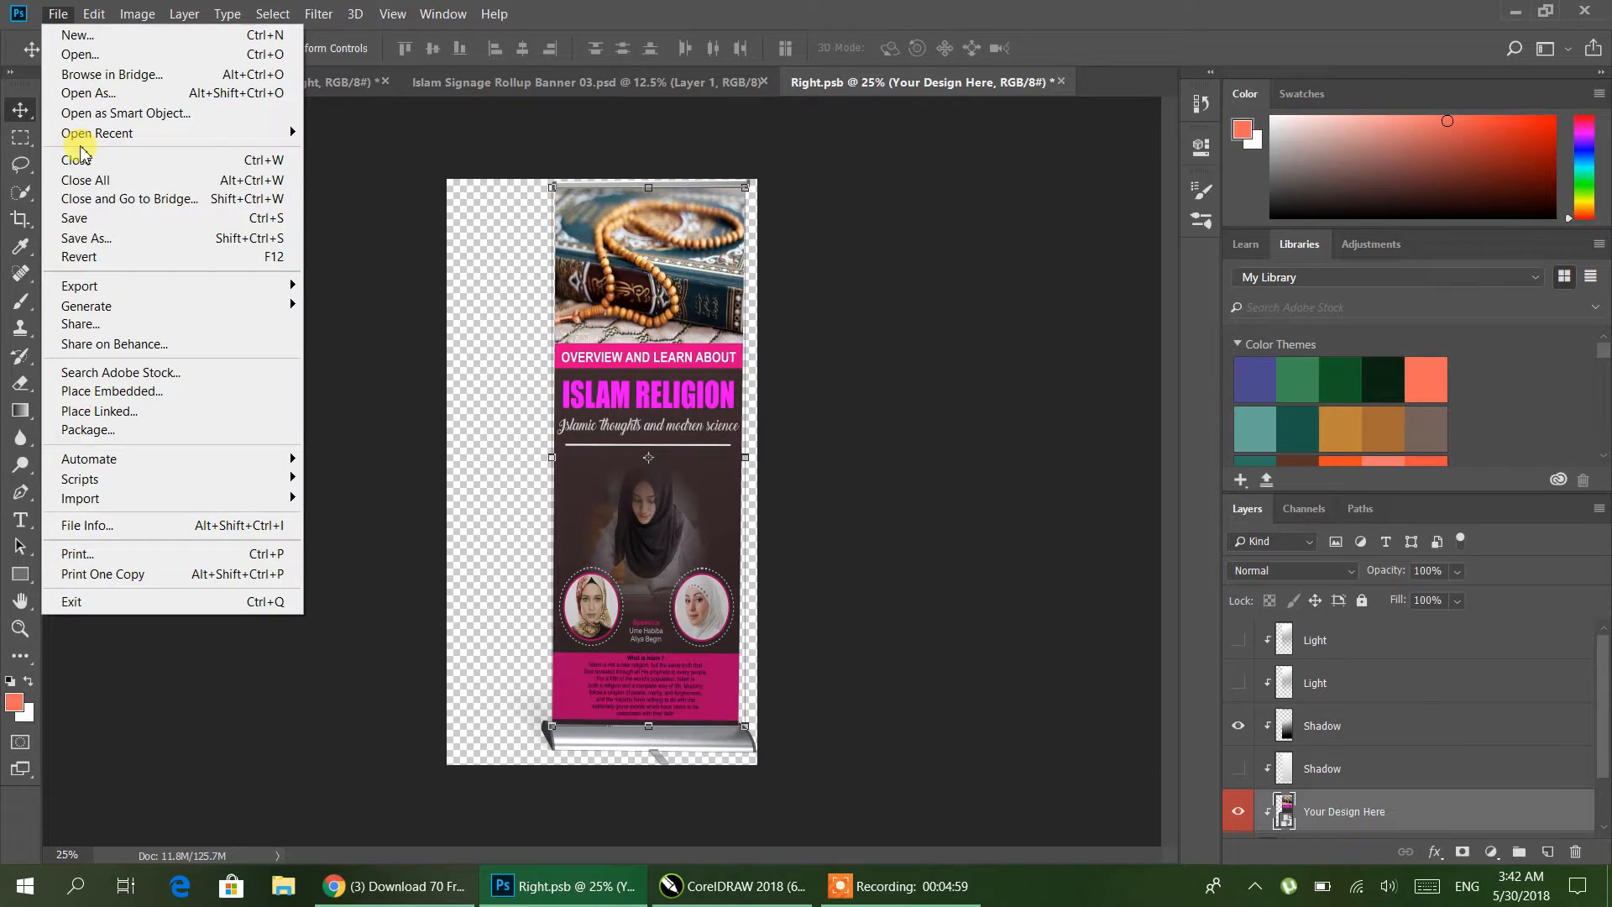
{"action": "left_click", "coordinate": [95, 220]}
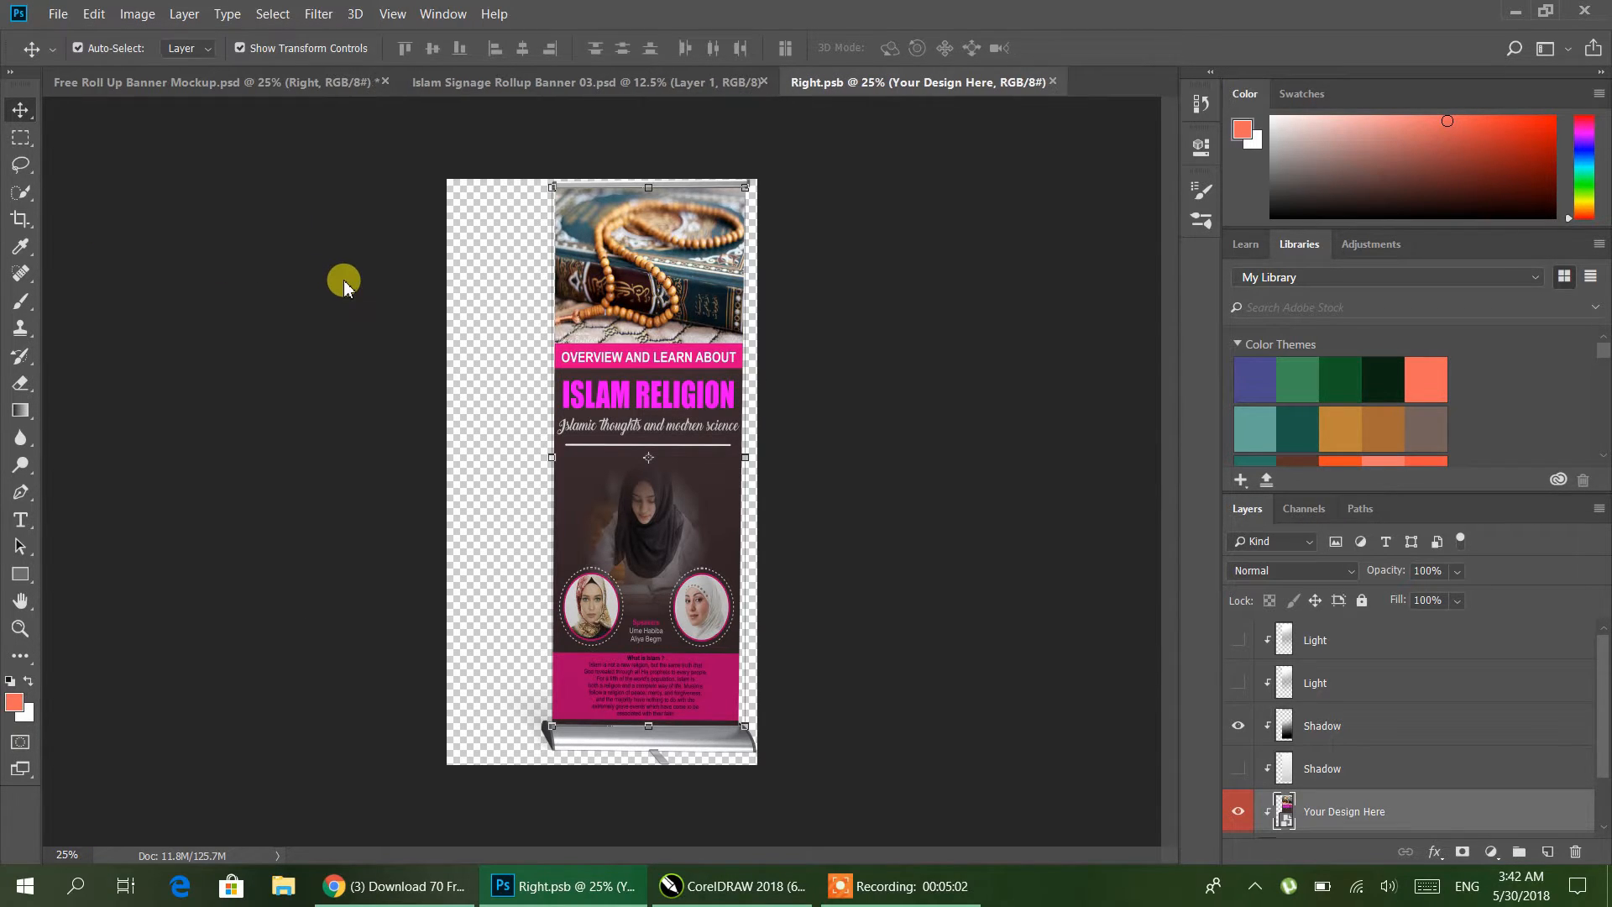
{"action": "left_click", "coordinate": [1054, 83]}
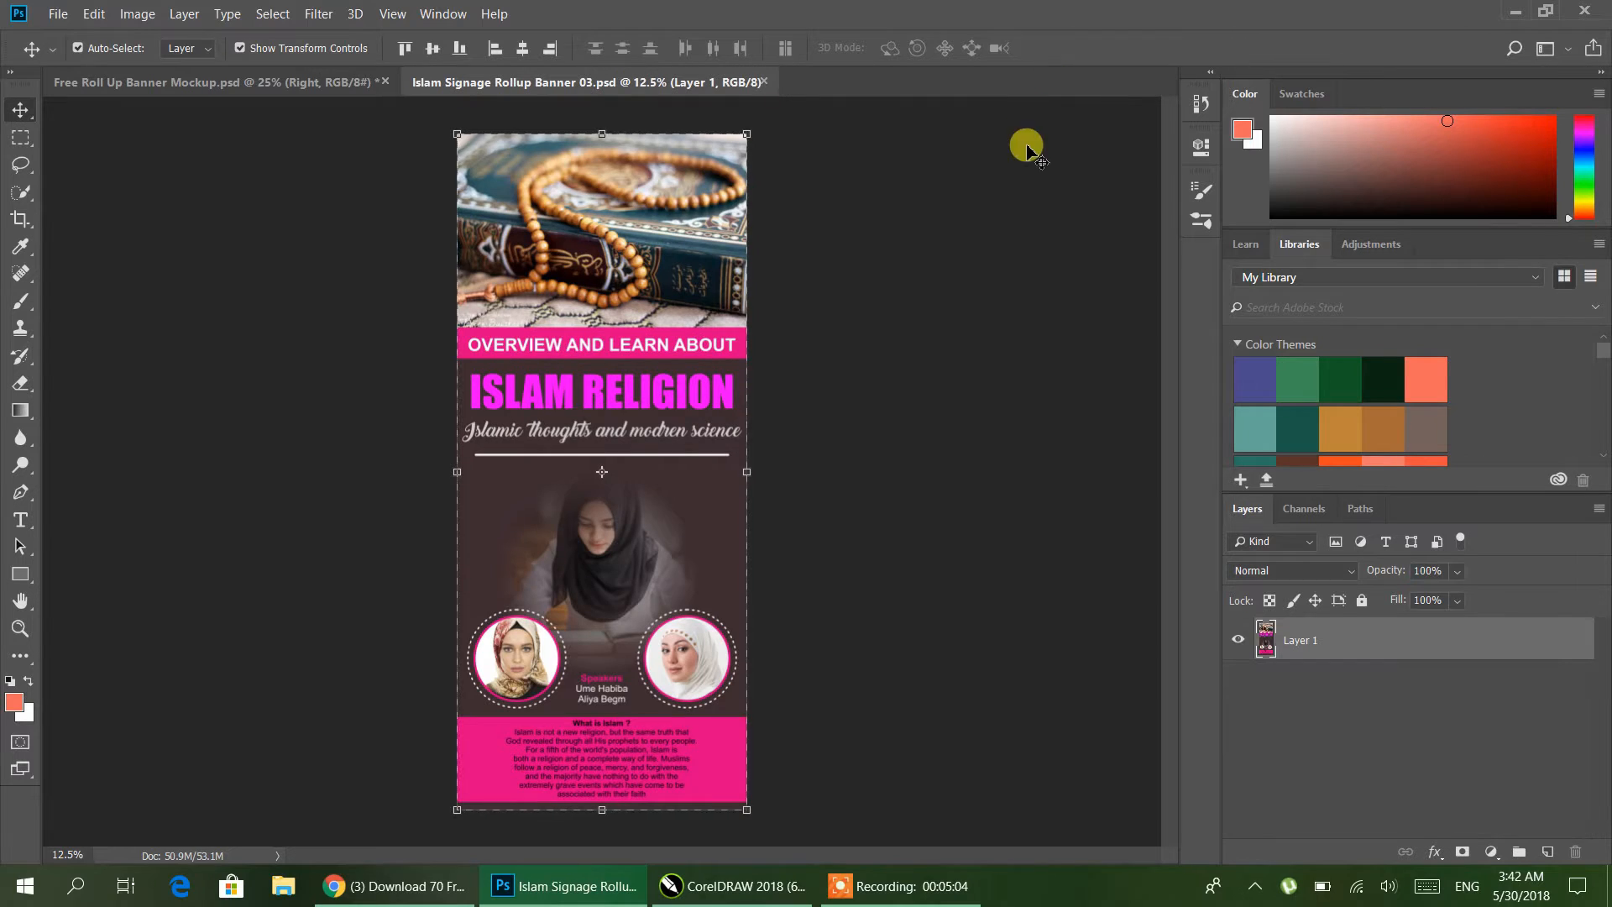
{"action": "left_click", "coordinate": [764, 82]}
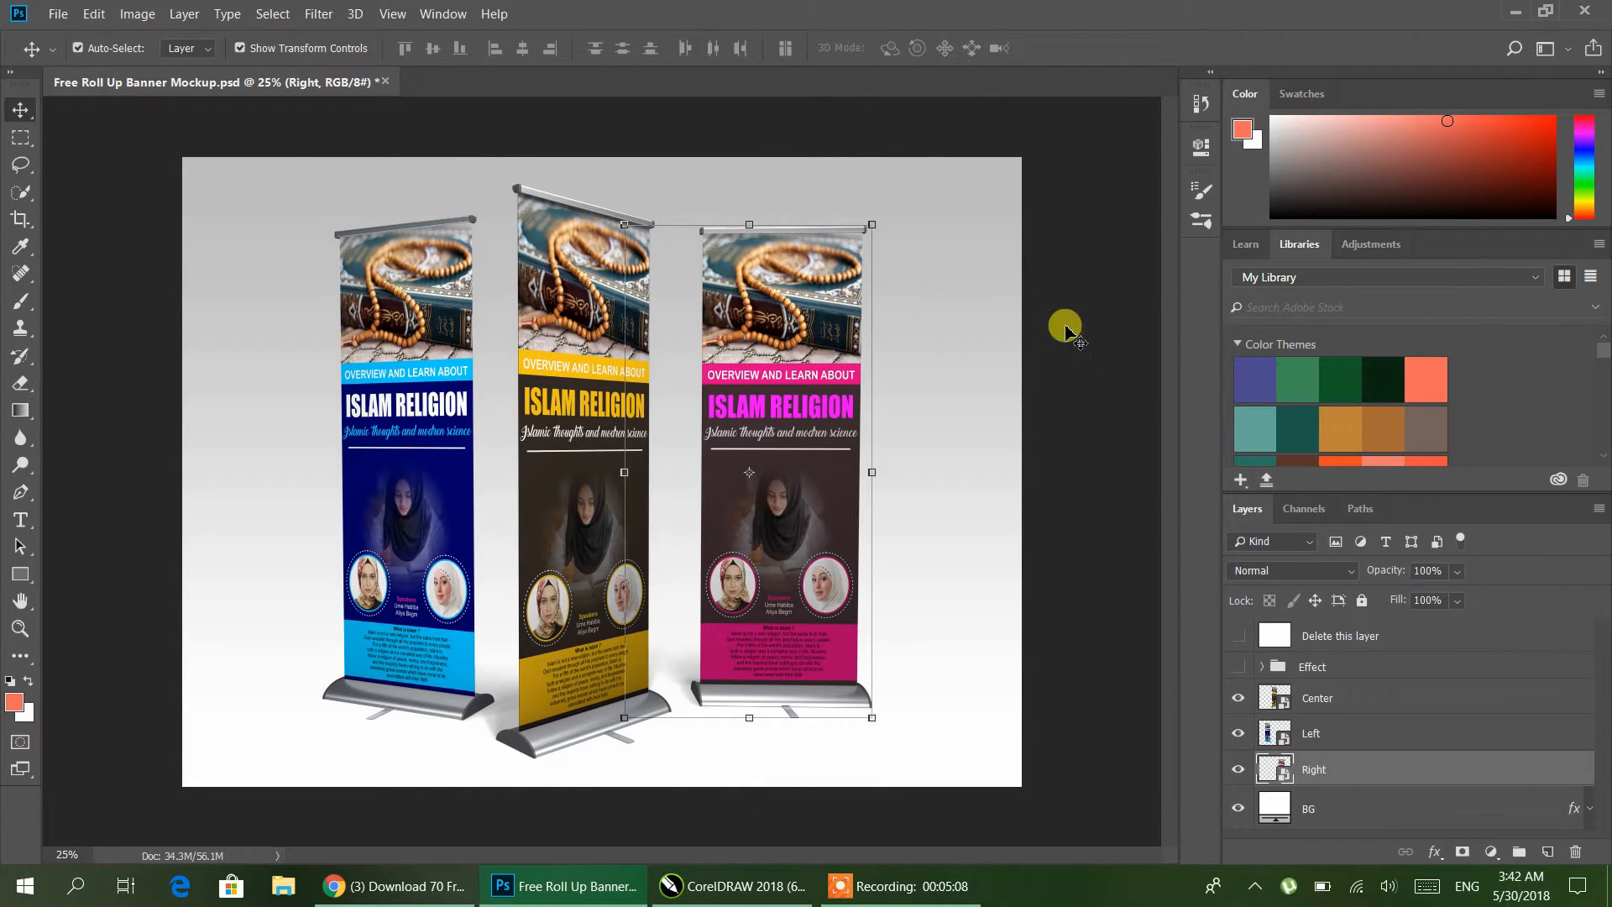
- Deselect the Right layer and toggle the Effect group on and off to compare the mockup with and without it
{"action": "left_click", "coordinate": [1101, 443]}
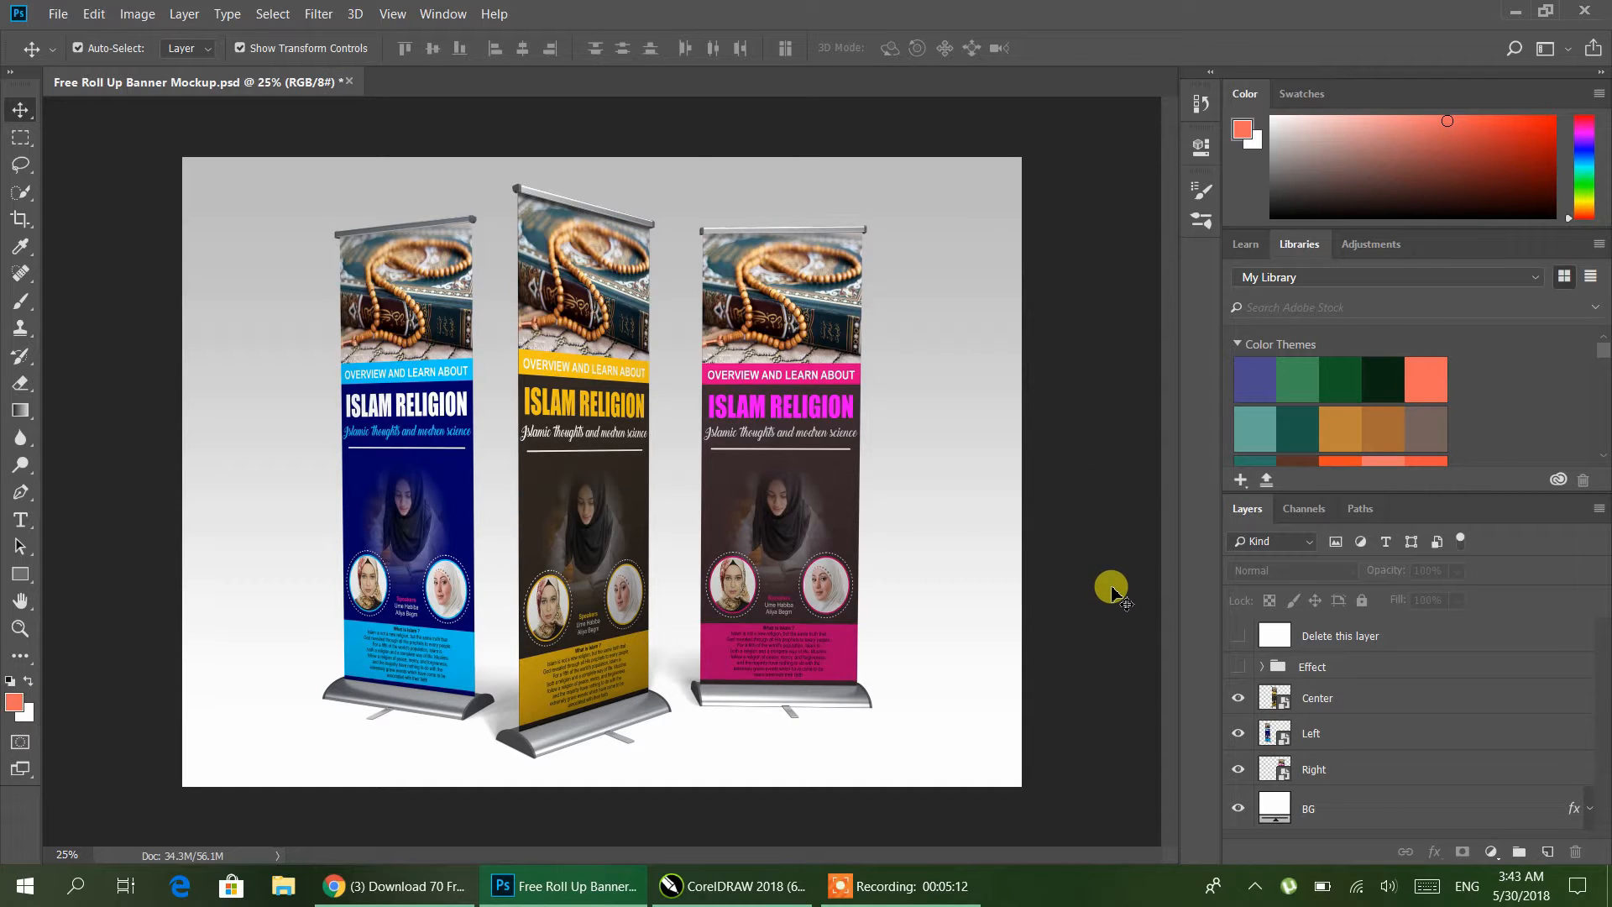
{"action": "left_click", "coordinate": [1238, 666]}
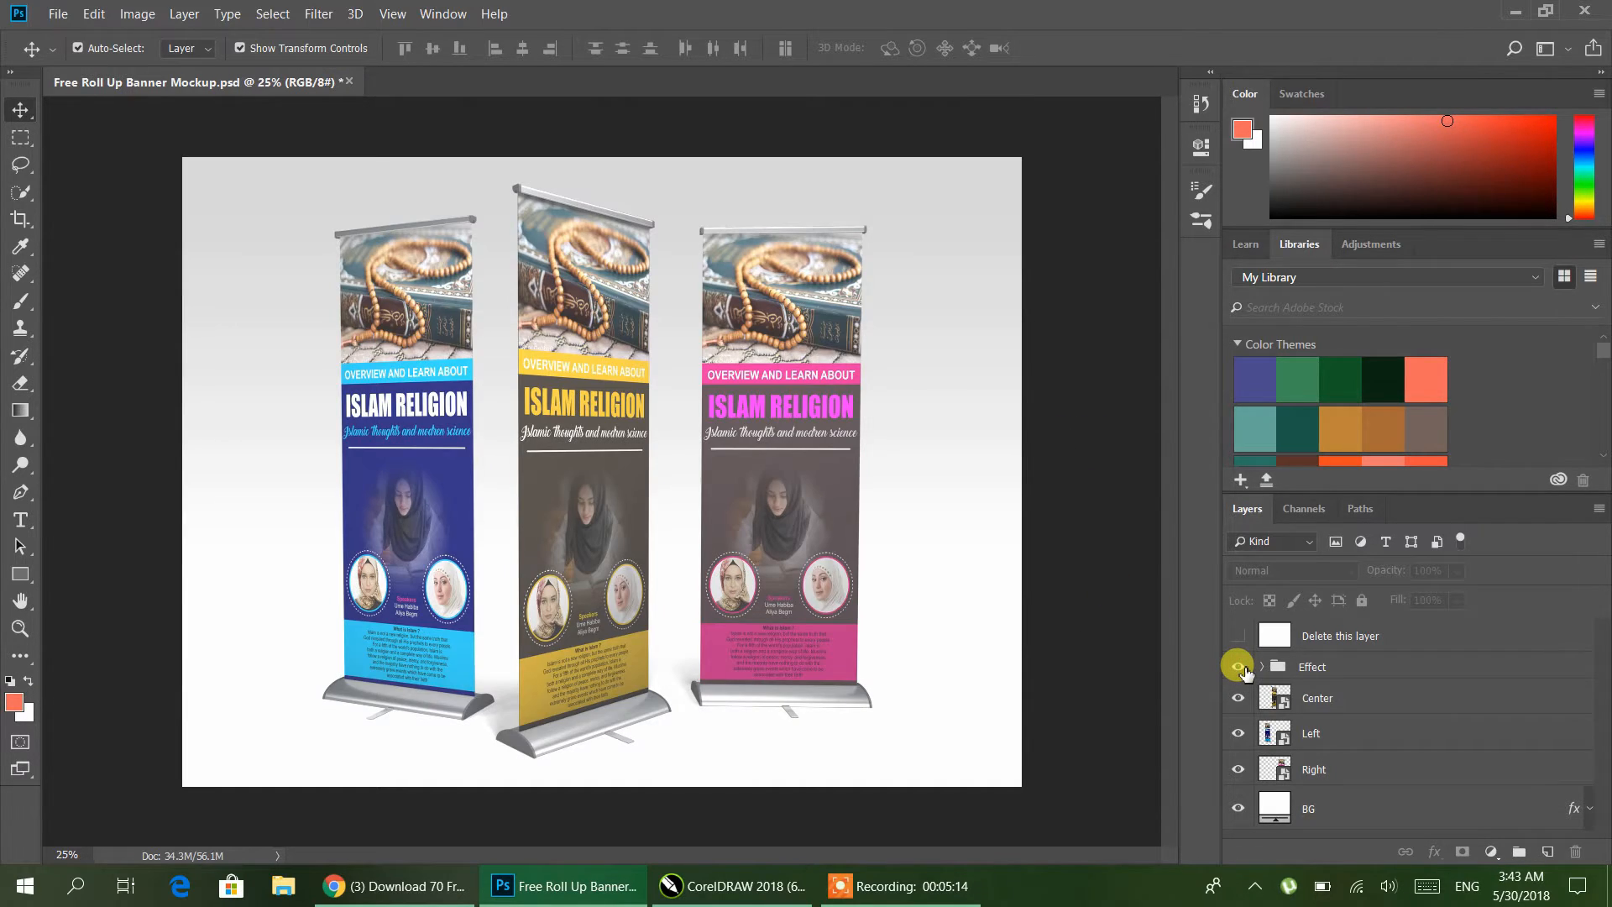
{"action": "left_click", "coordinate": [1239, 667]}
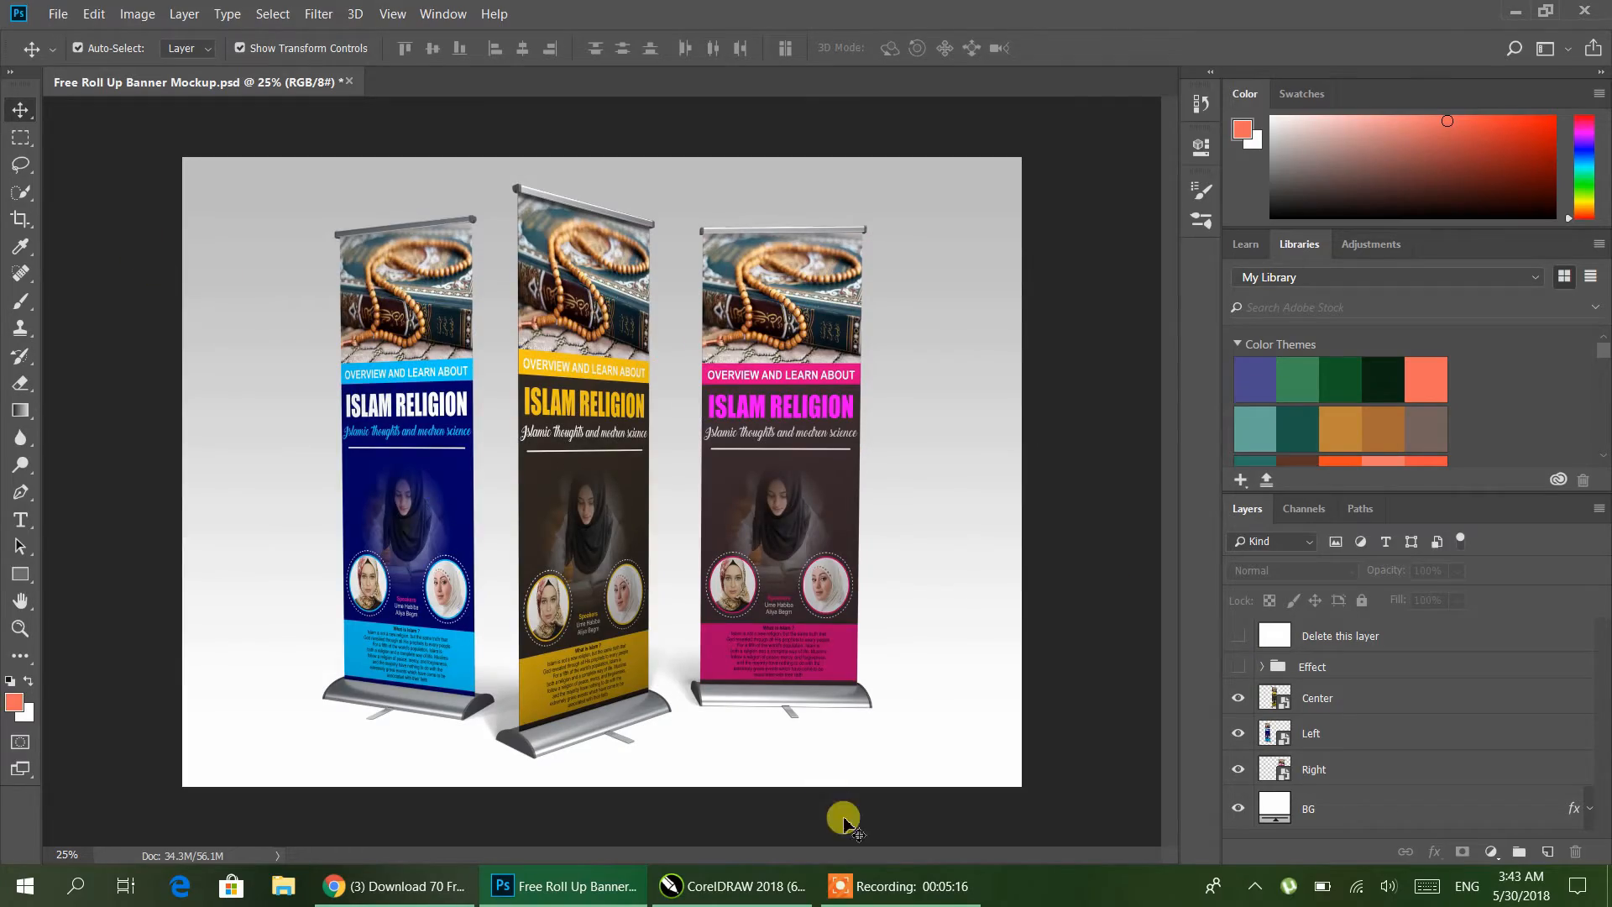